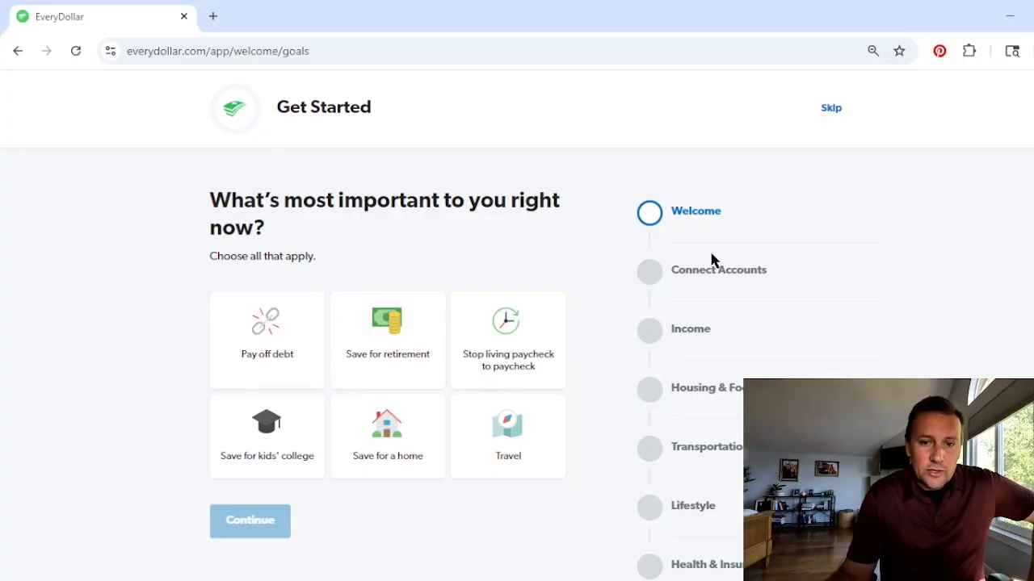
Skip the goals questionnaire in the welcome setup and dismiss the premium features offer.
scroll(710, 310, "down", 1)
scroll(710, 320, "up", 1)
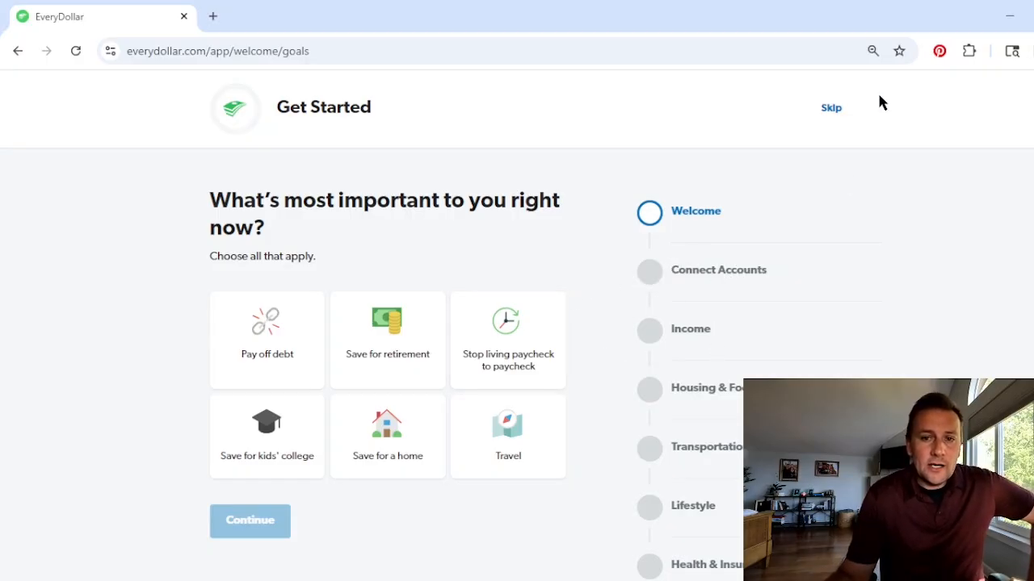
left_click(831, 107)
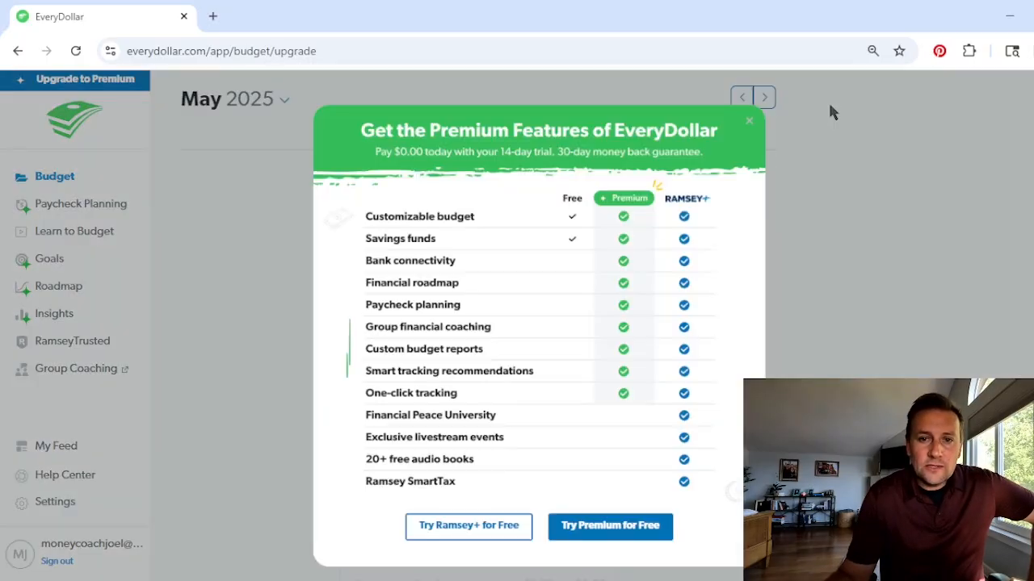
left_click(749, 121)
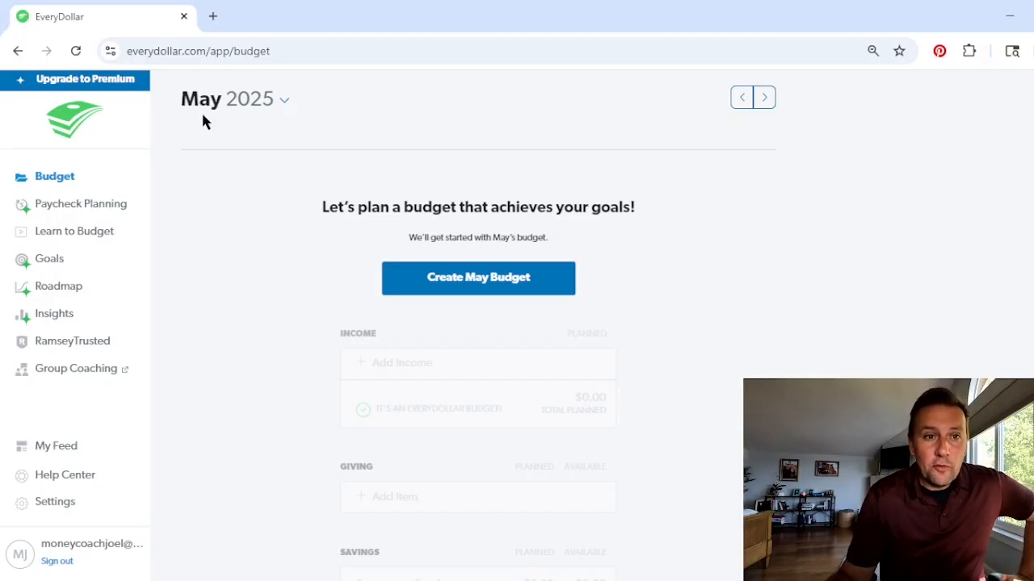
Create the May 2025 budget and leave the first paycheck's planned amount unedited.
left_click(494, 290)
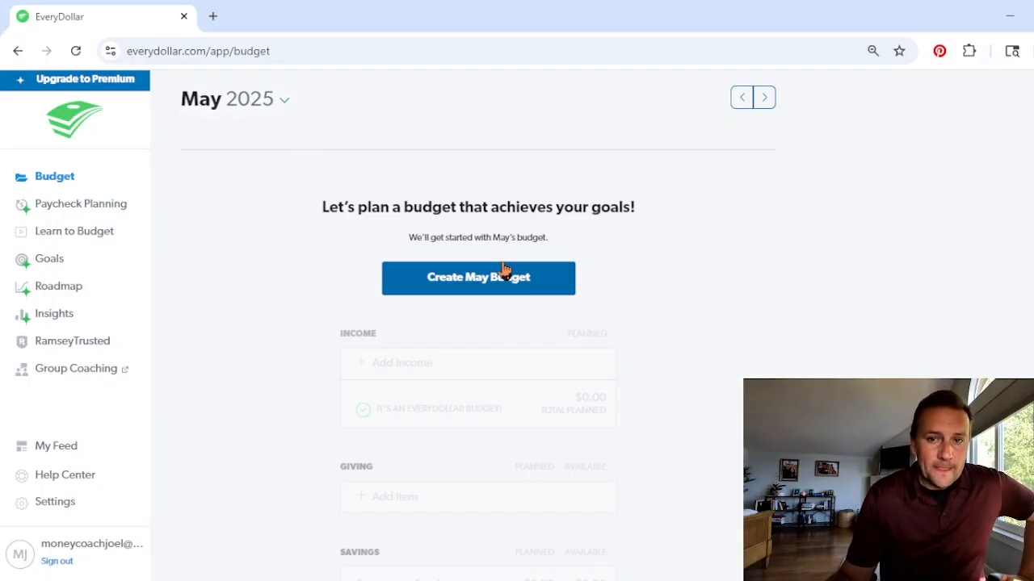
left_click(451, 281)
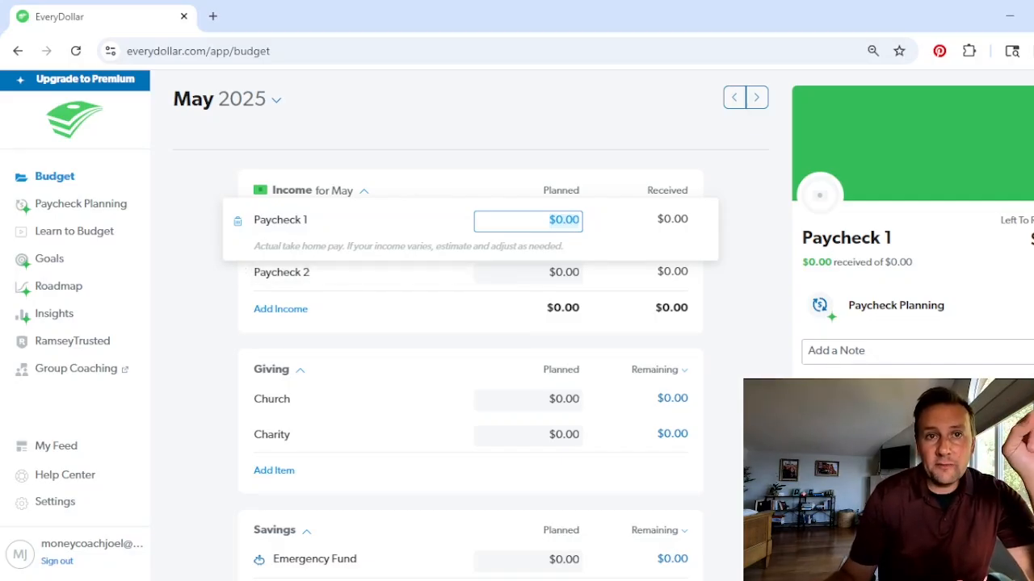
left_click(738, 213)
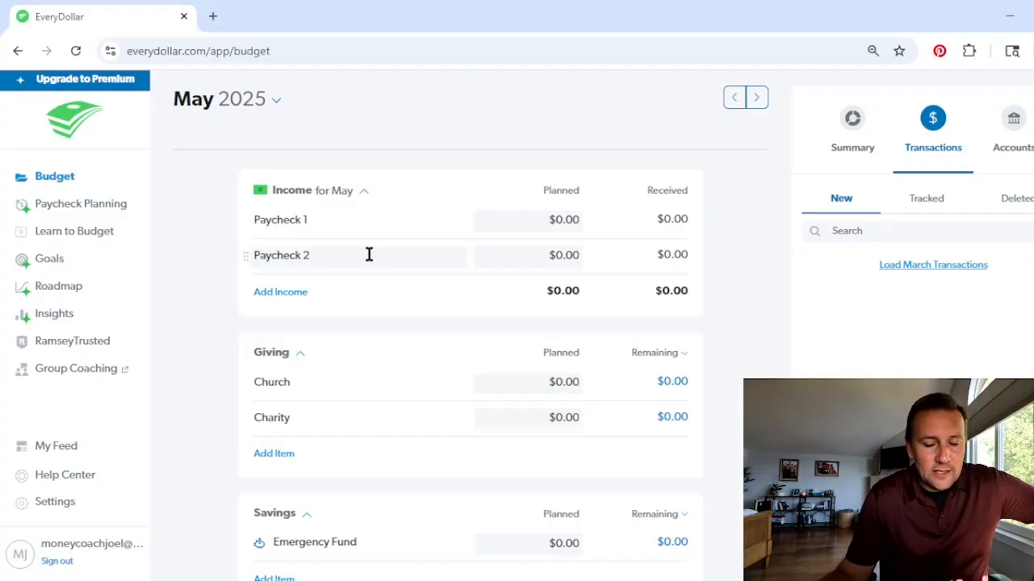
Rename the Paycheck 1 income item to the first earner's name followed by 1, applying it to all budgets.
left_click(279, 222)
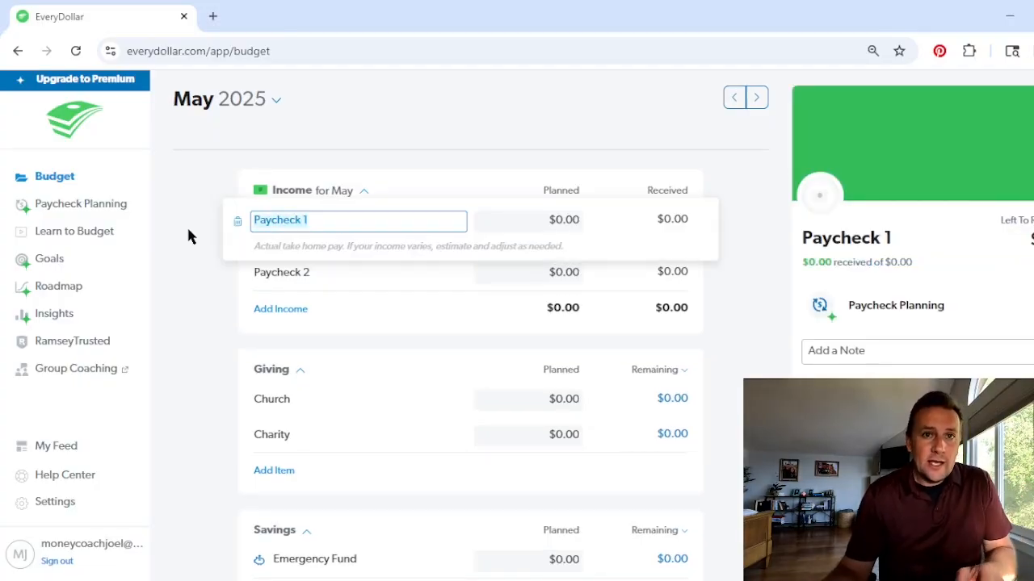
type("Jon 1")
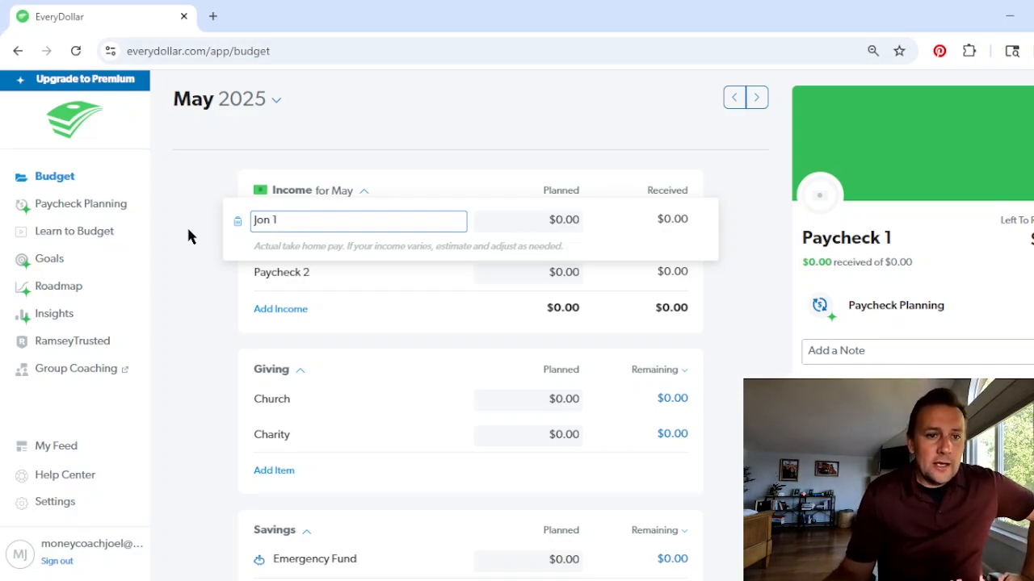
key("Return")
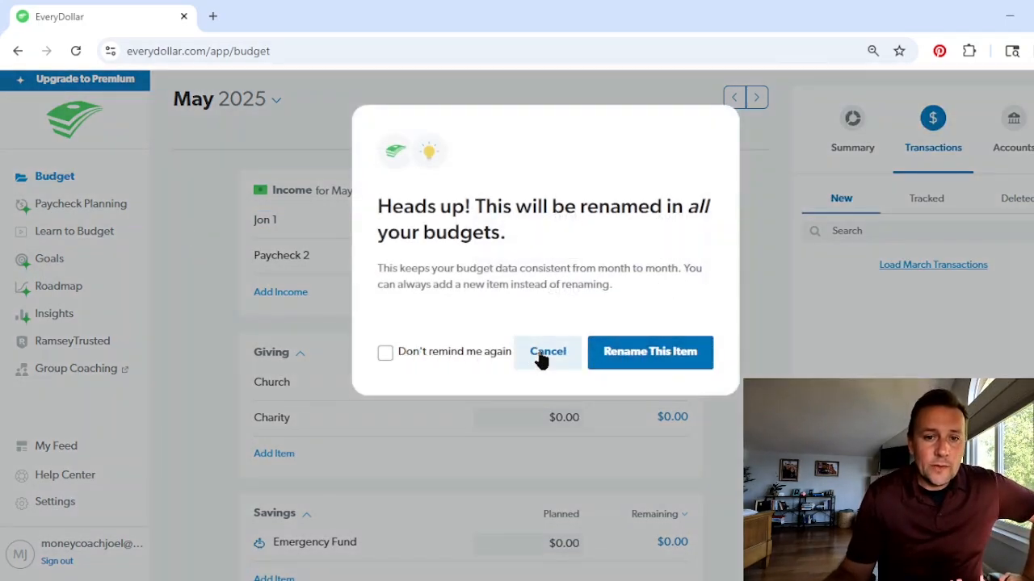
left_click(613, 356)
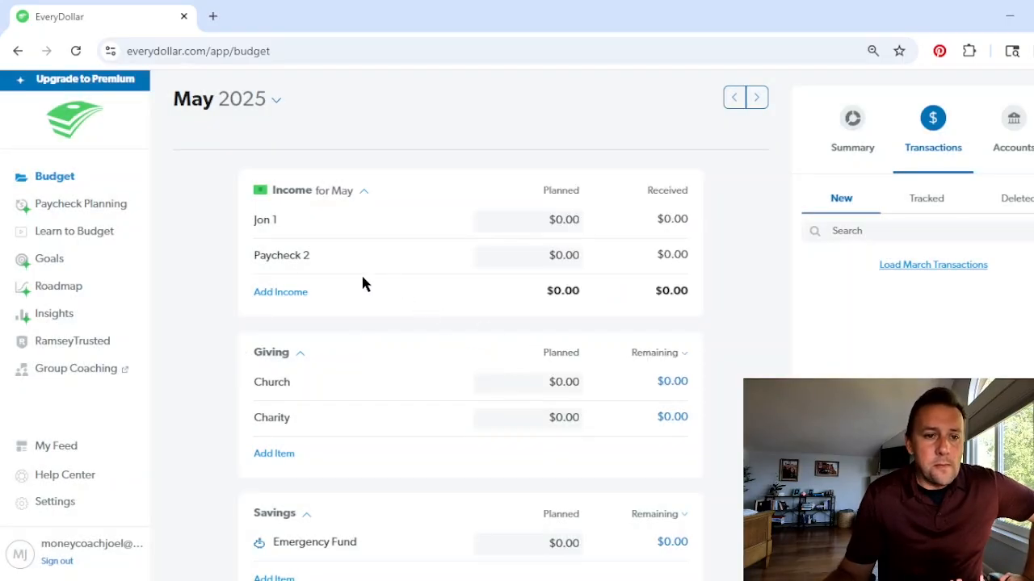
Rename the Paycheck 2 income item to the second earner's name followed by 1, applying it to all budgets.
left_click(280, 256)
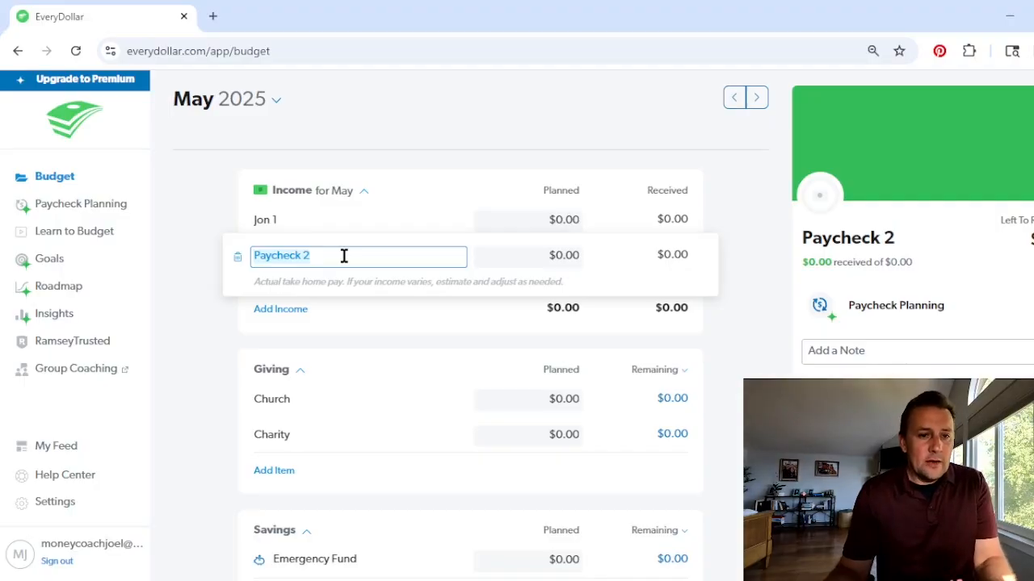
type("Sarah 1")
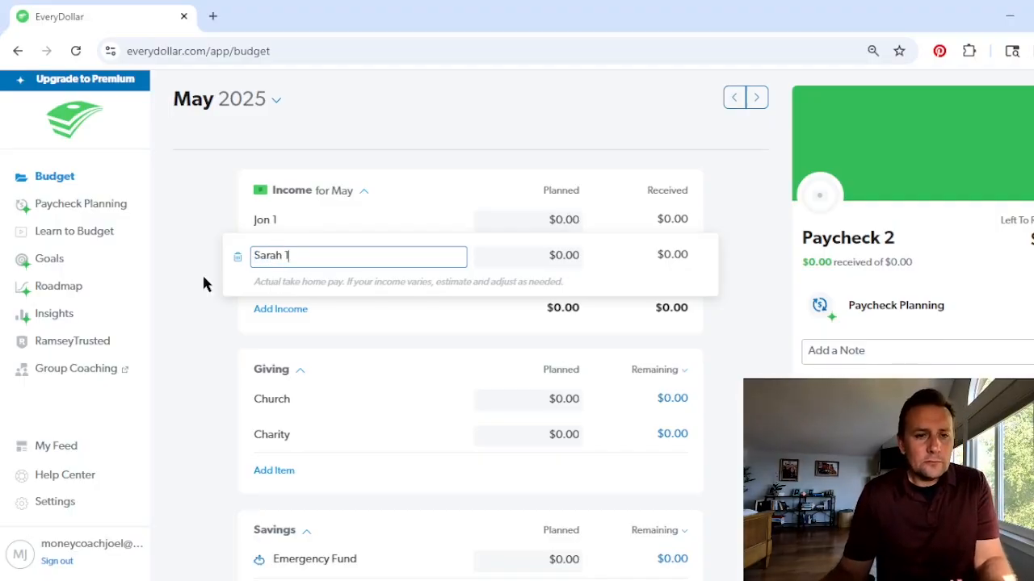
key("Return")
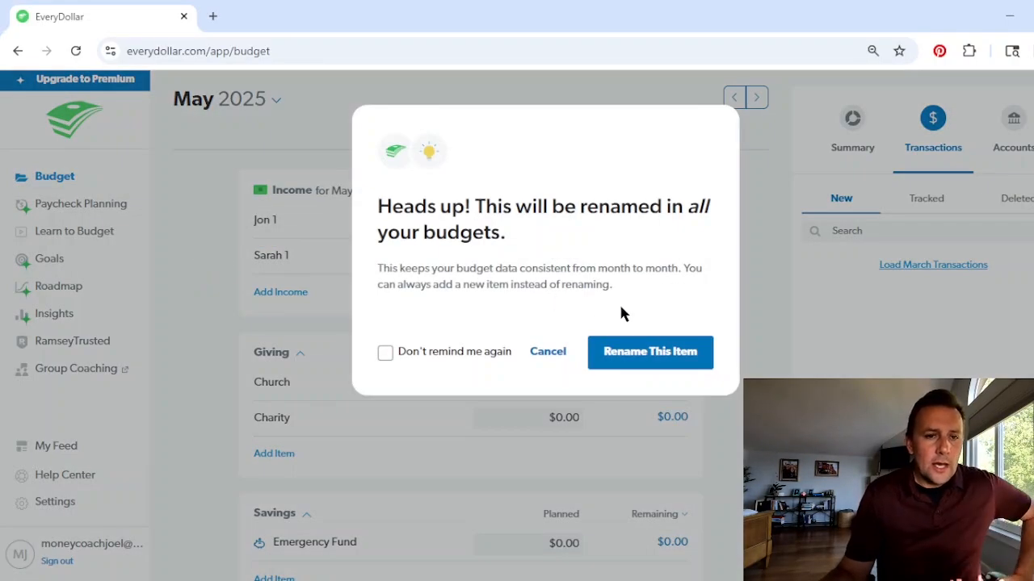
left_click(649, 356)
Add two more income items, named with the first and the second earner's name, each followed by 2.
left_click(291, 292)
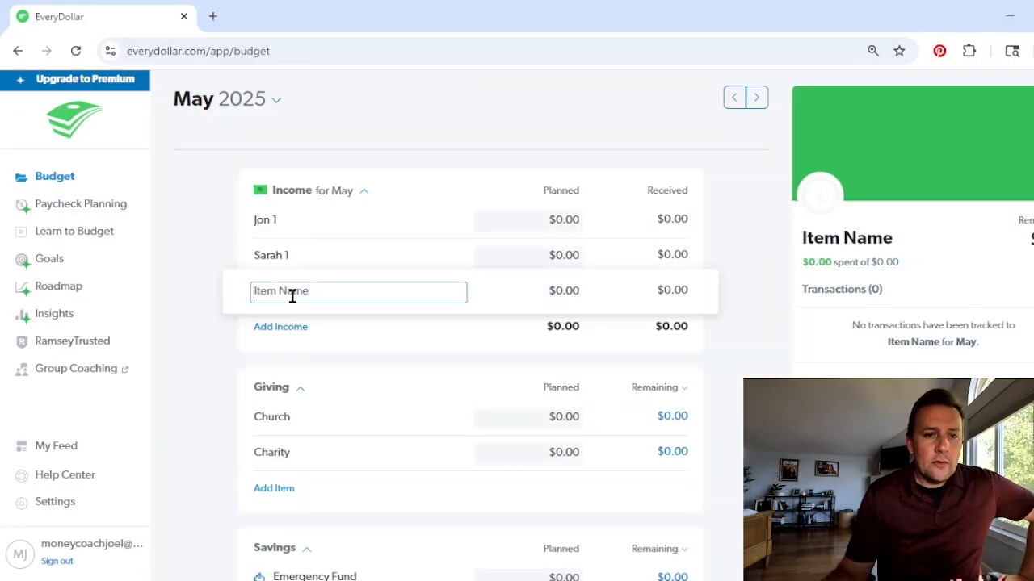
type("Jon 2")
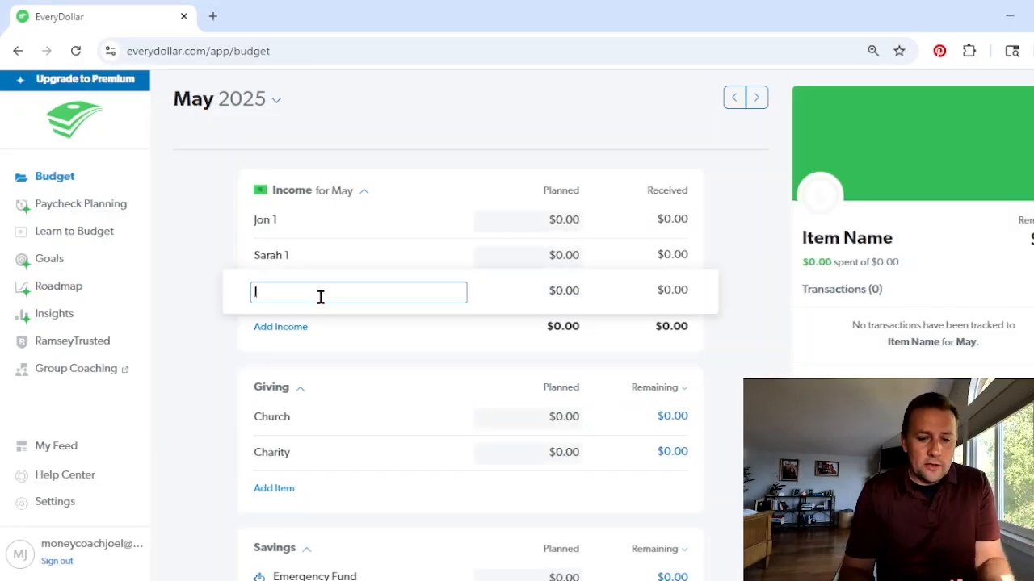
left_click(287, 333)
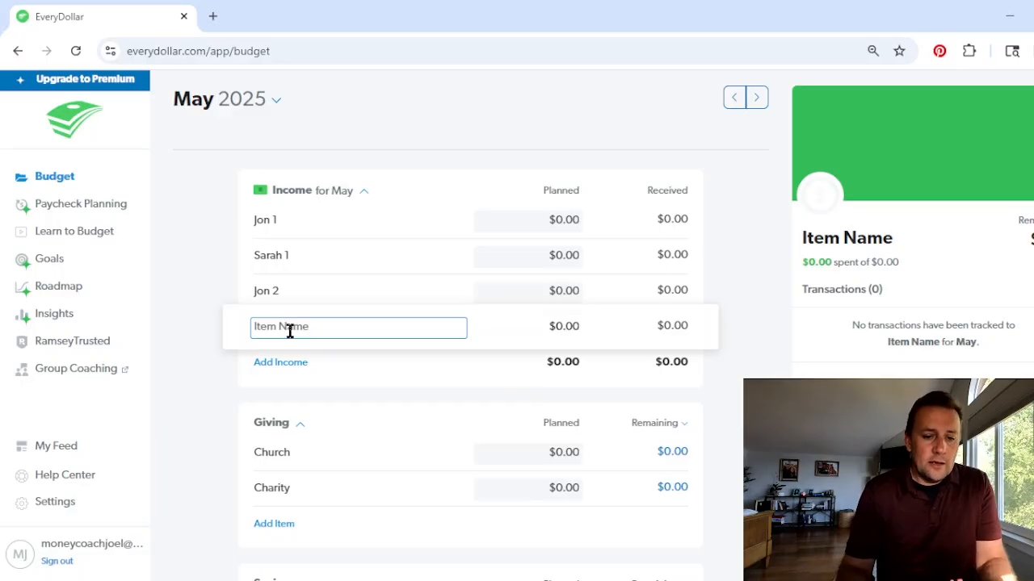
type("Sarah")
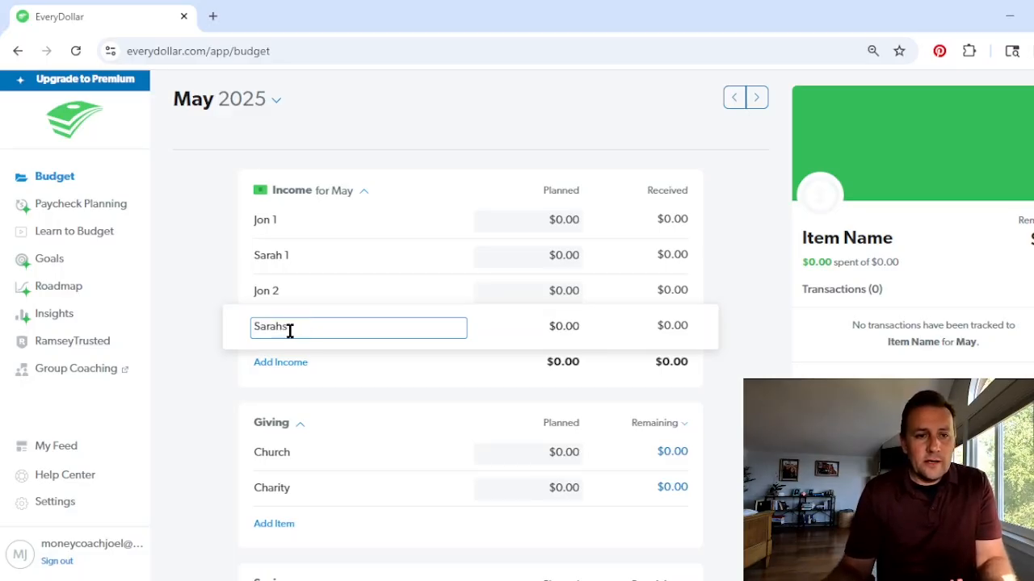
type(" 2")
left_click(198, 343)
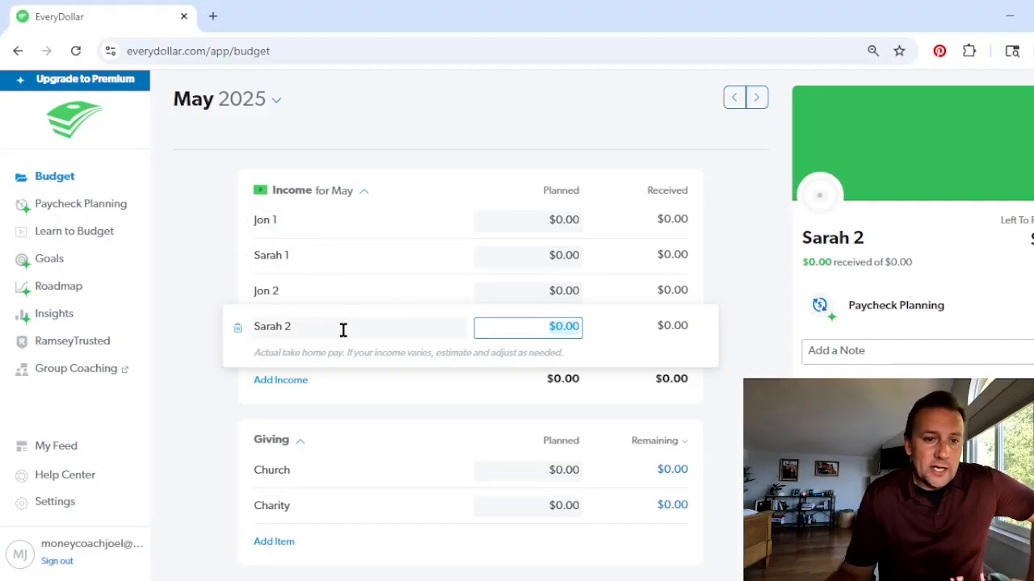
Look through the Income, Giving, Savings and Housing categories of the May budget.
scroll(343, 330, "down", 1)
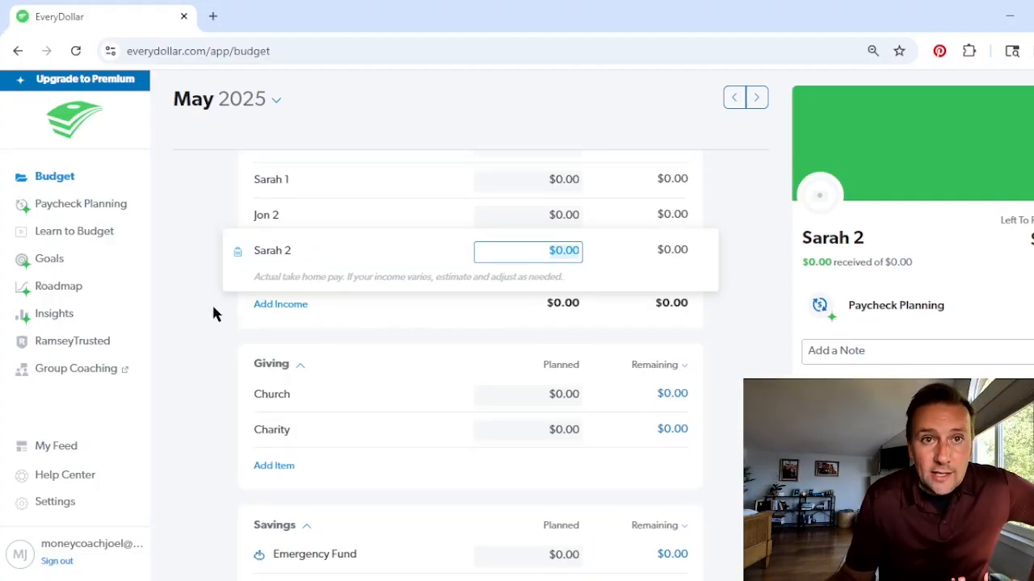
scroll(212, 312, "up", 1)
scroll(305, 300, "down", 1)
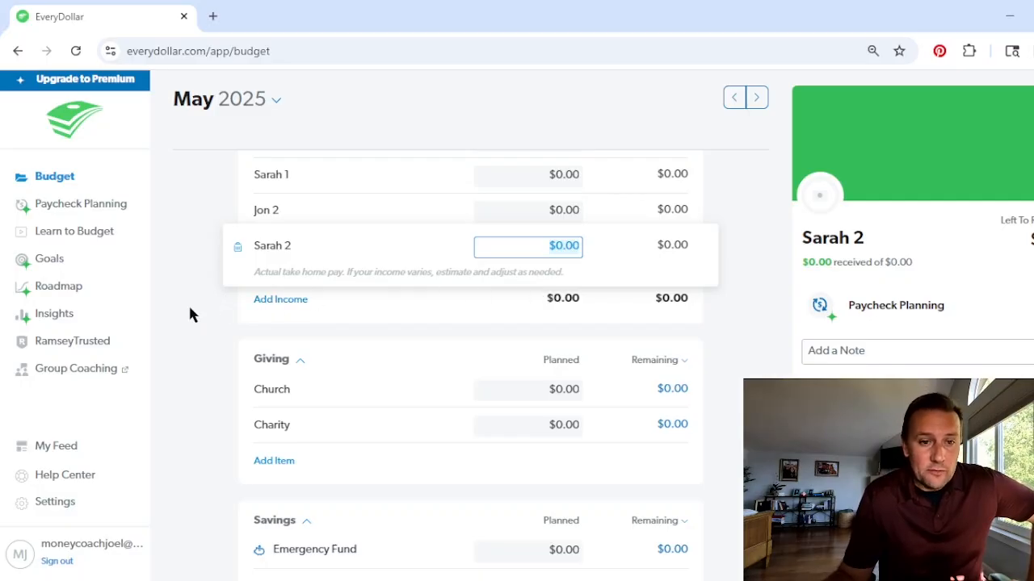
scroll(189, 311, "down", 1)
scroll(190, 311, "down", 1)
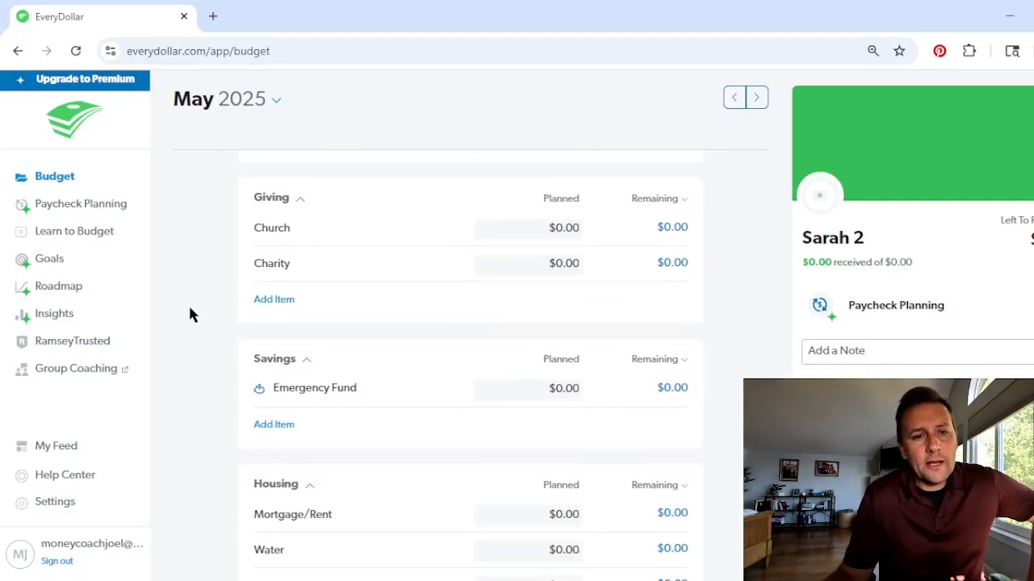
scroll(190, 310, "up", 1)
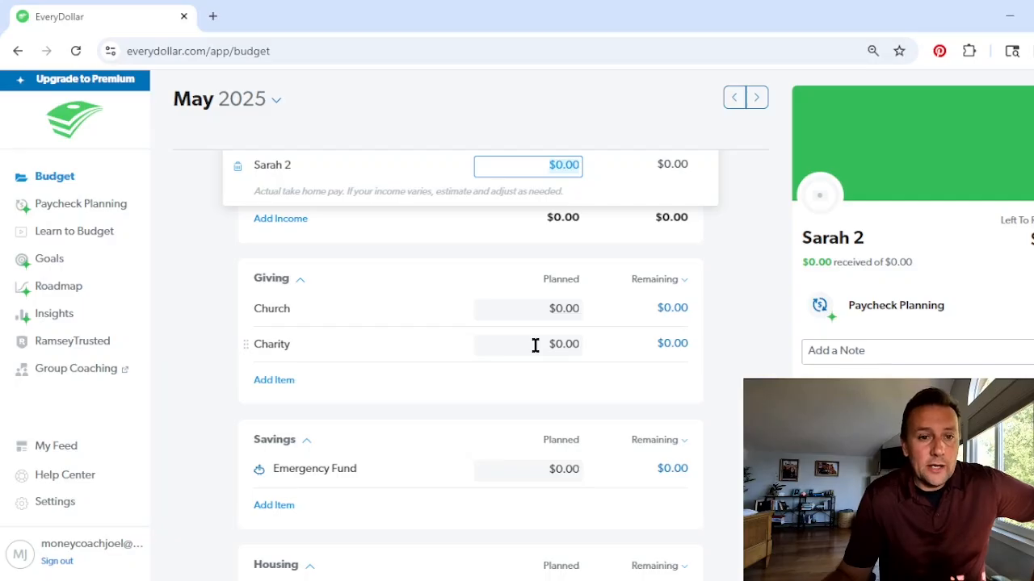
scroll(536, 345, "down", 2)
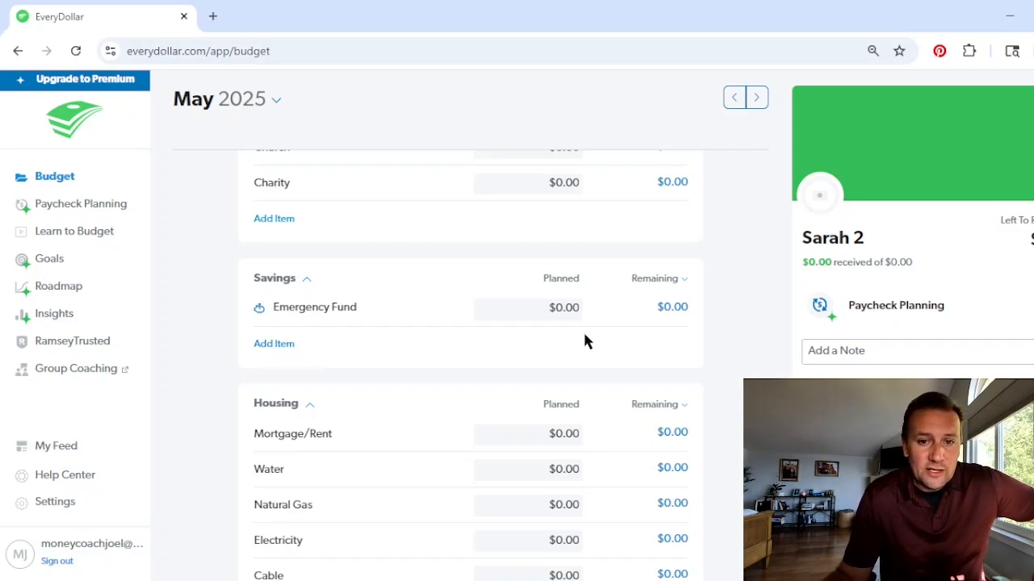
scroll(549, 329, "up", 3)
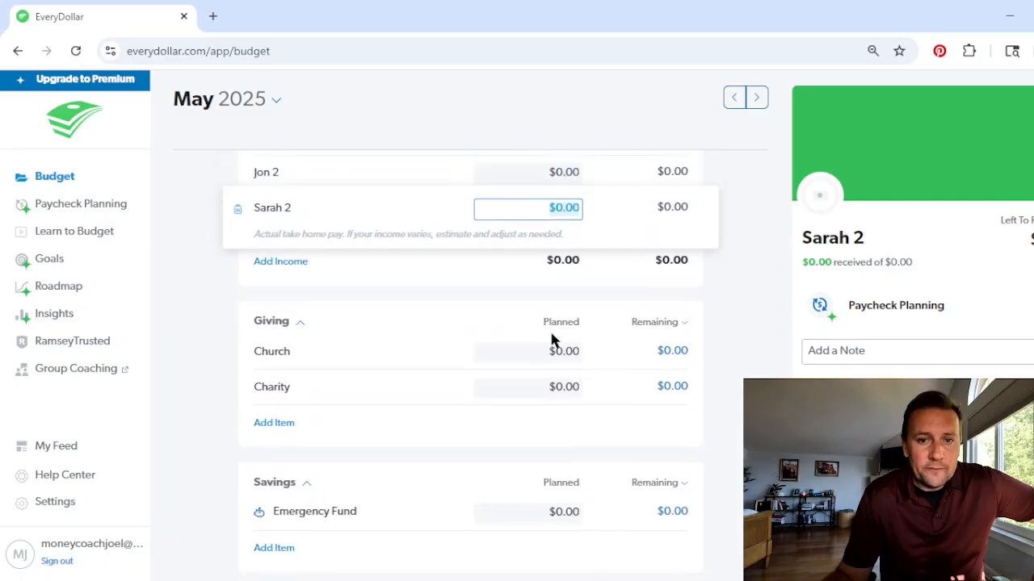
scroll(549, 337, "up", 2)
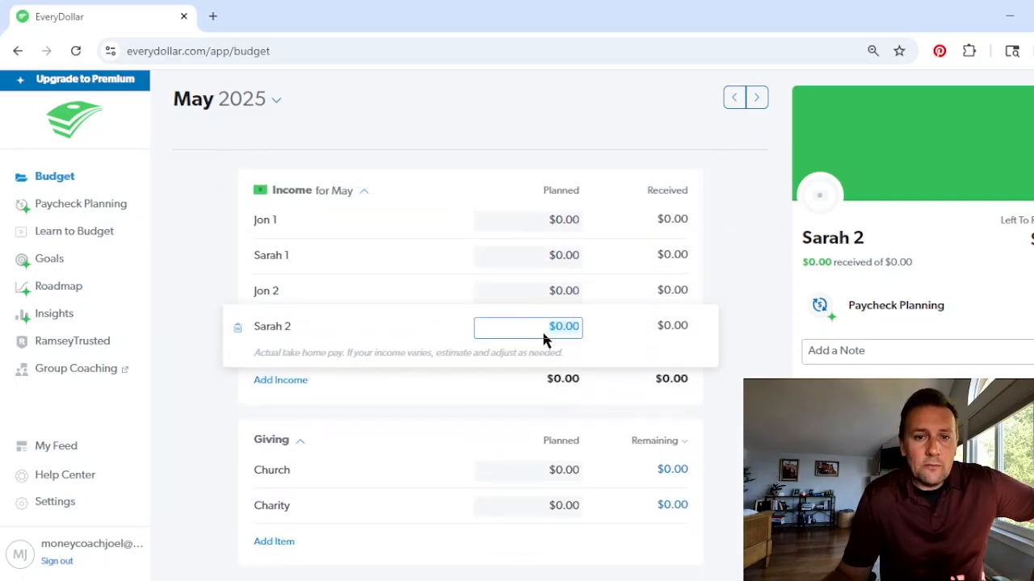
Set the planned amount of each earner's first paycheck to $1,800.
left_click(564, 222)
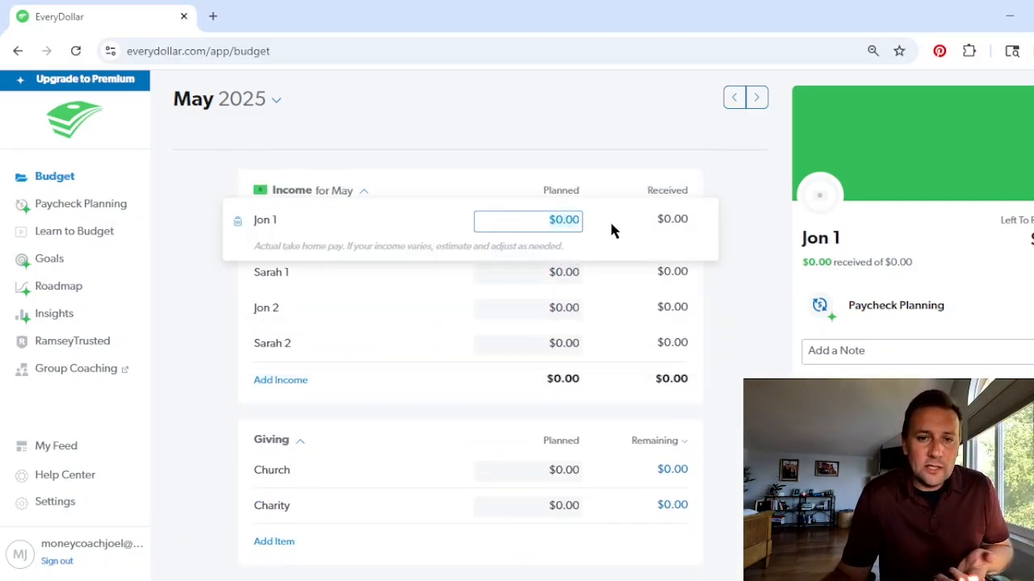
type("1800")
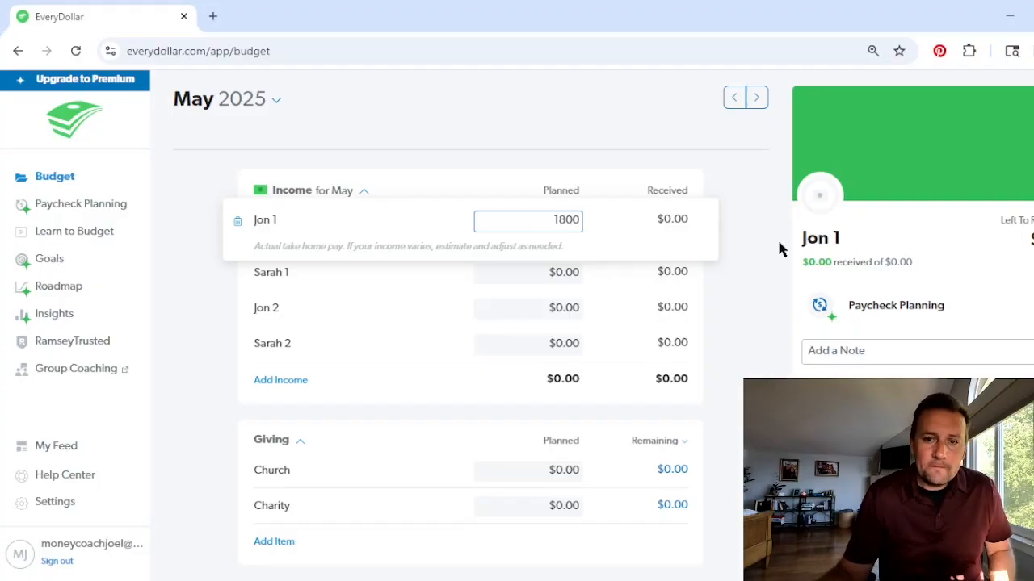
left_click(780, 249)
left_click(561, 257)
type("1")
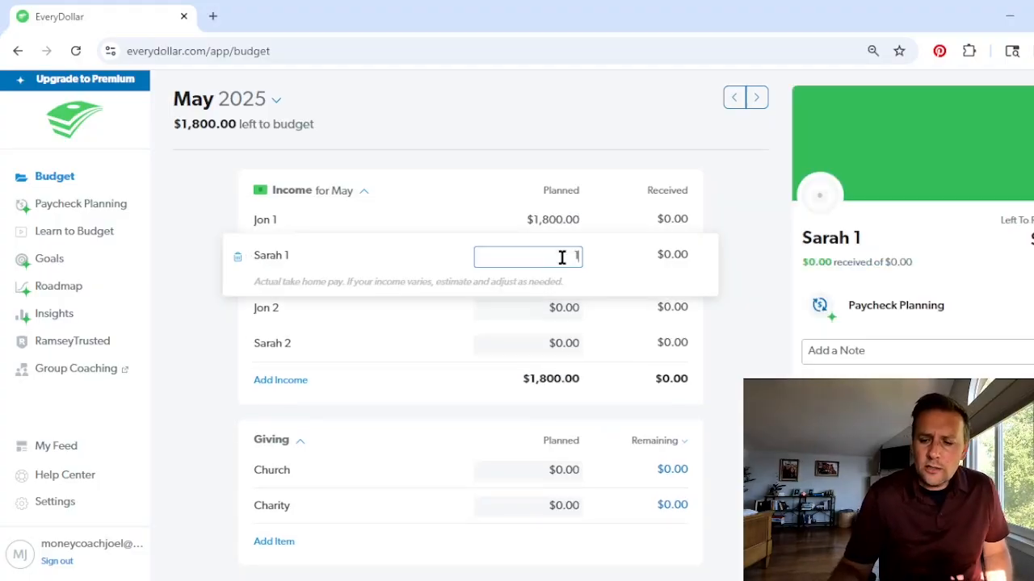
type(",8")
key("BackSpace")
key("BackSpace")
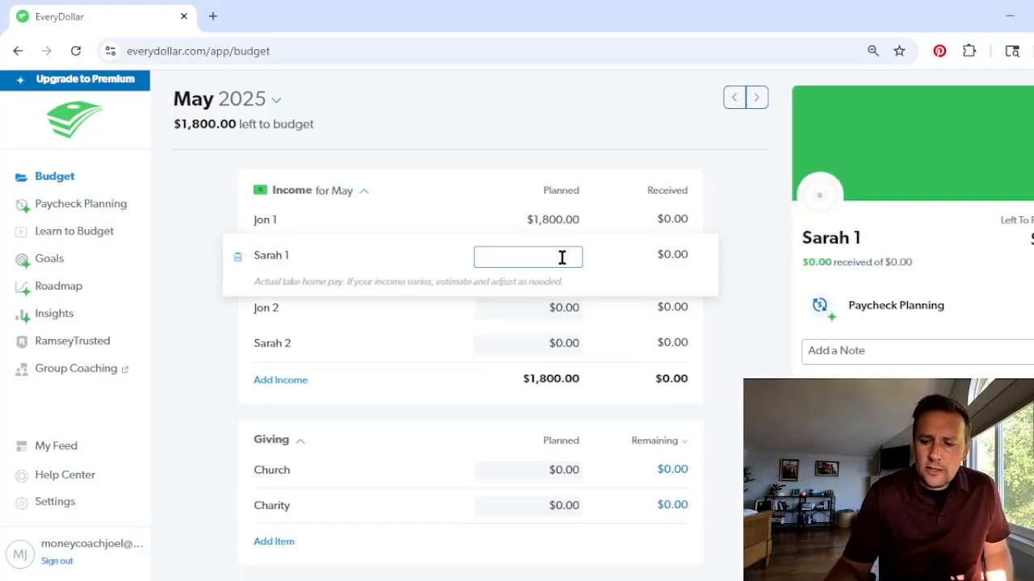
type("19")
key("BackSpace")
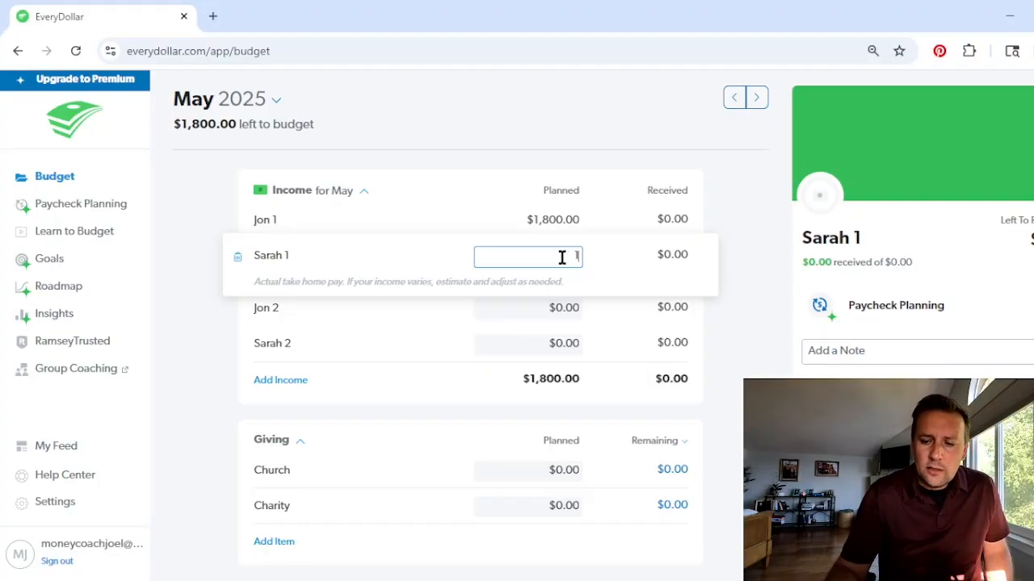
type("800")
left_click(735, 280)
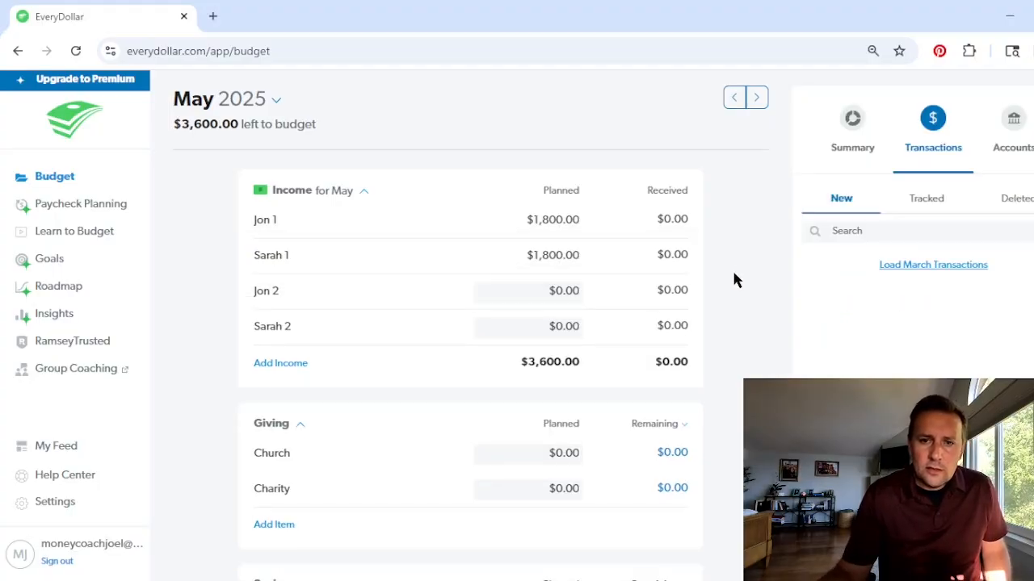
Set the planned amount of each earner's second paycheck to $1,800.
left_click(563, 289)
key("BackSpace")
type("1800")
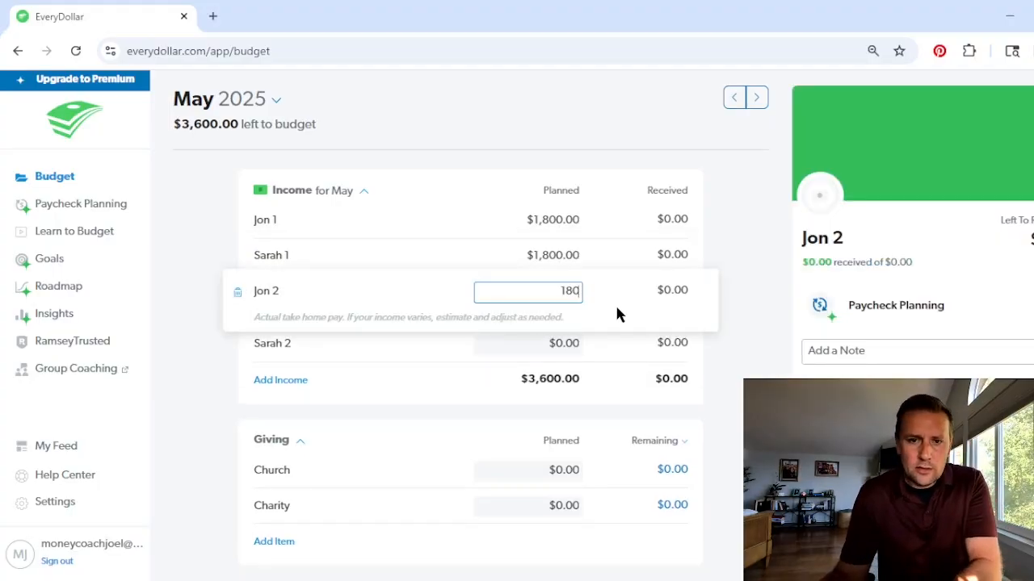
left_click(745, 313)
left_click(565, 325)
key("BackSpace")
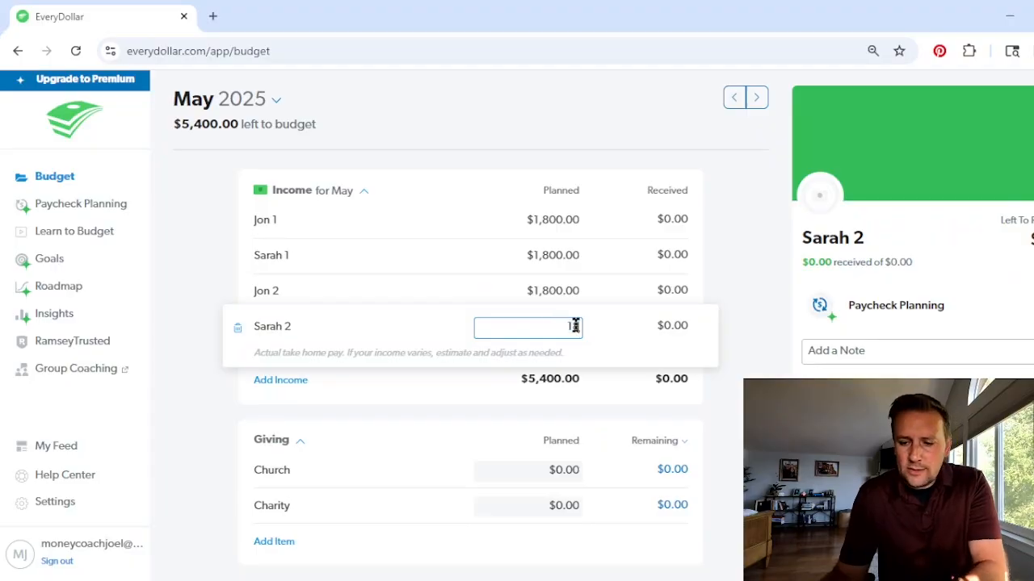
type("18000")
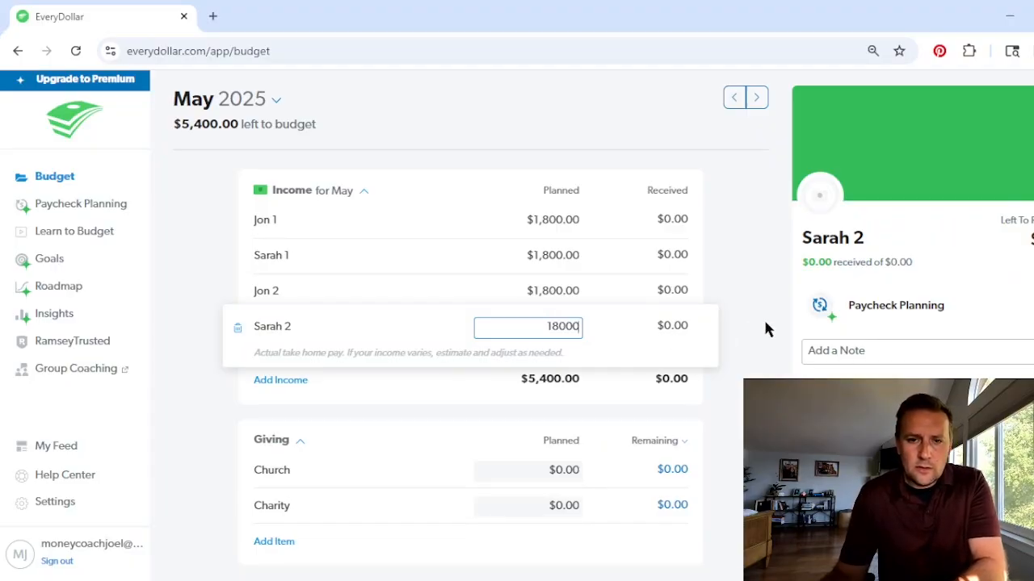
key("BackSpace")
left_click(766, 329)
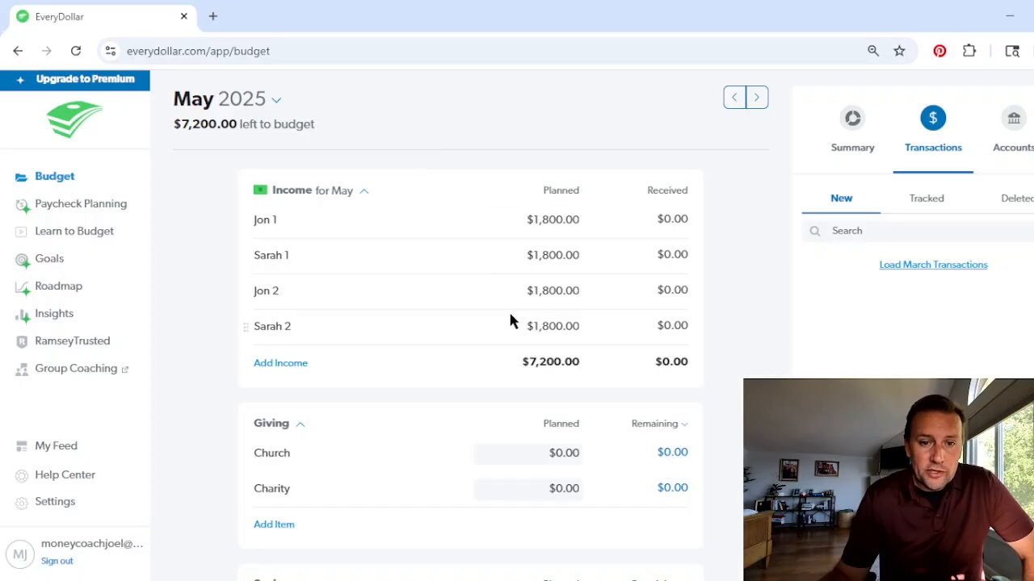
Start a new income transaction and enter its source as the first earner's name followed by paycheck.
scroll(509, 319, "down", 2)
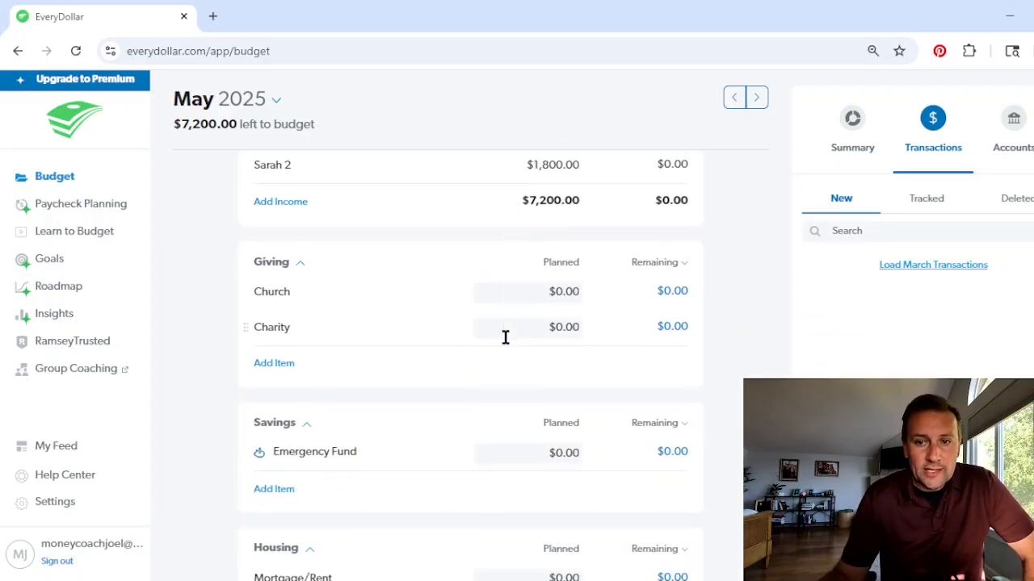
scroll(502, 333, "up", 2)
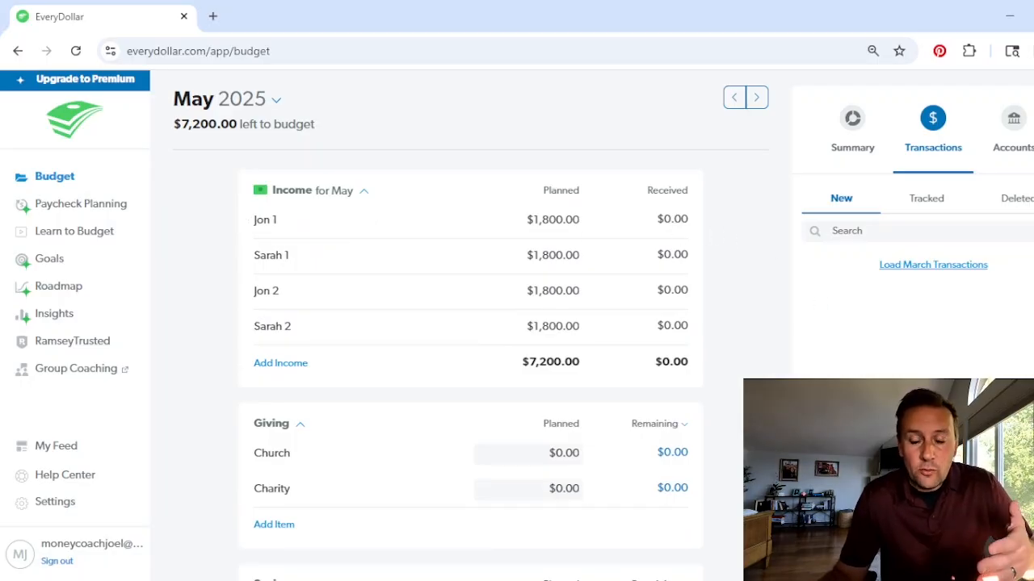
left_click(932, 553)
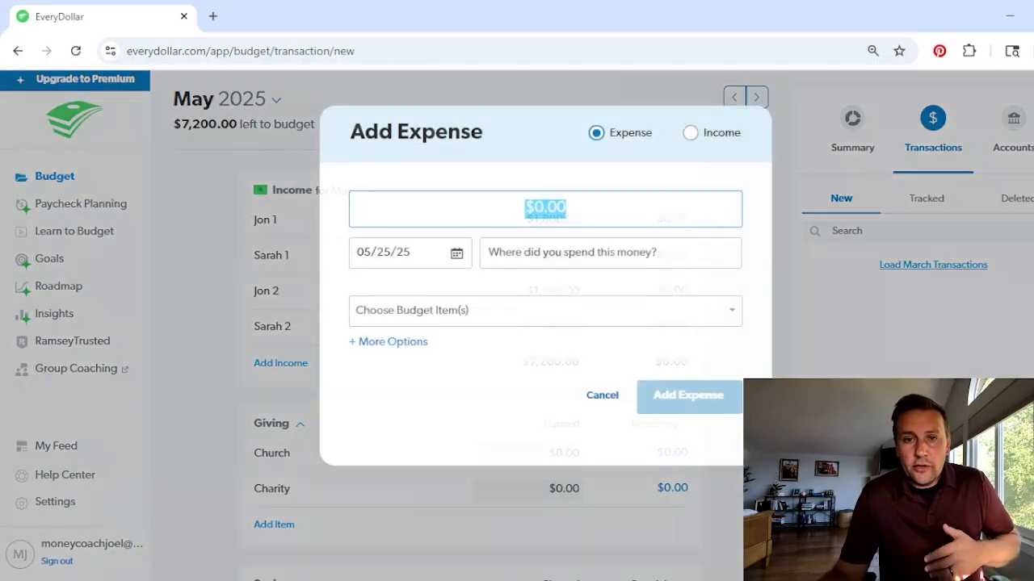
left_click(691, 133)
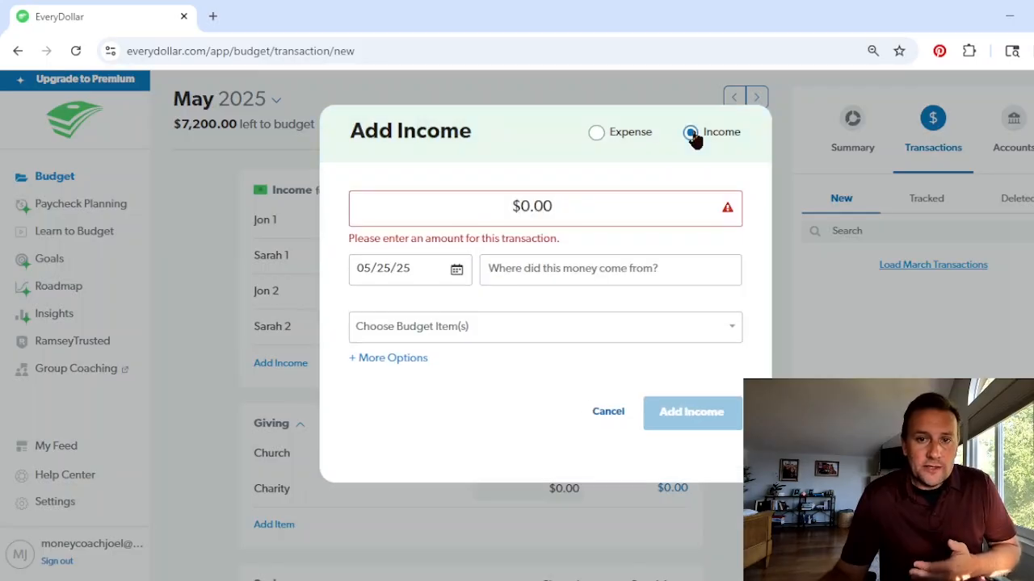
left_click(587, 206)
left_click_drag(586, 206, 369, 275)
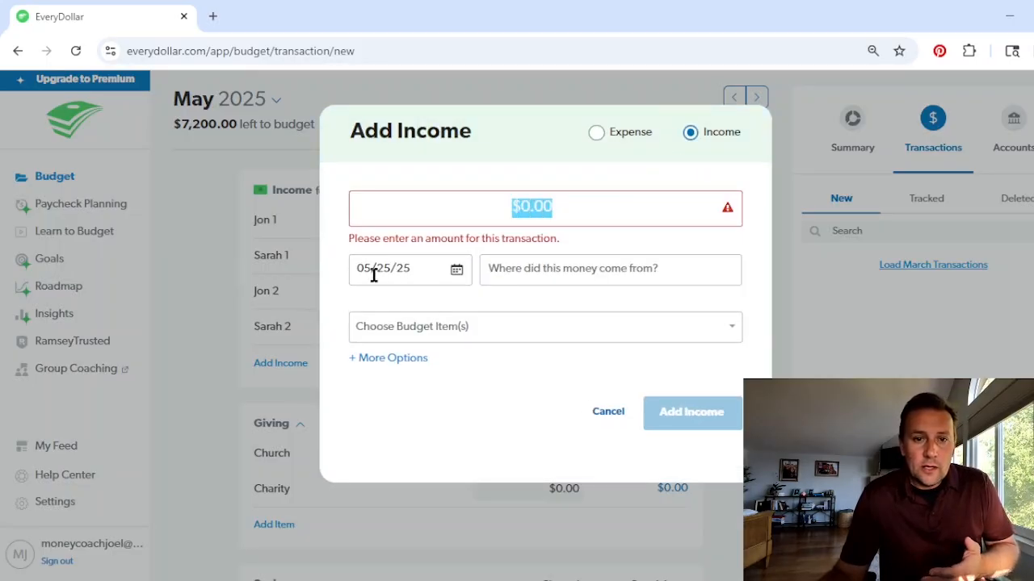
left_click(530, 271)
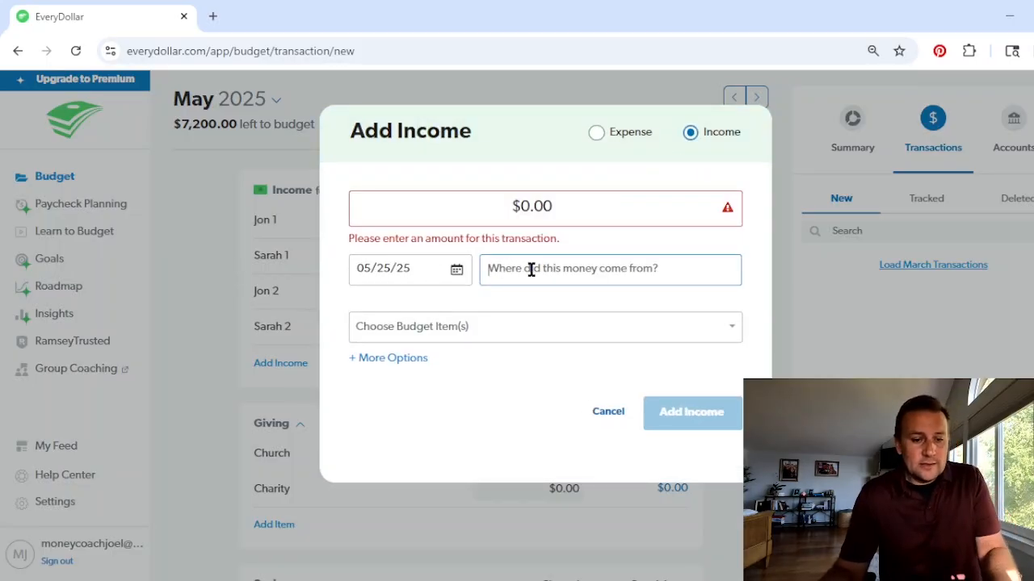
type("jons")
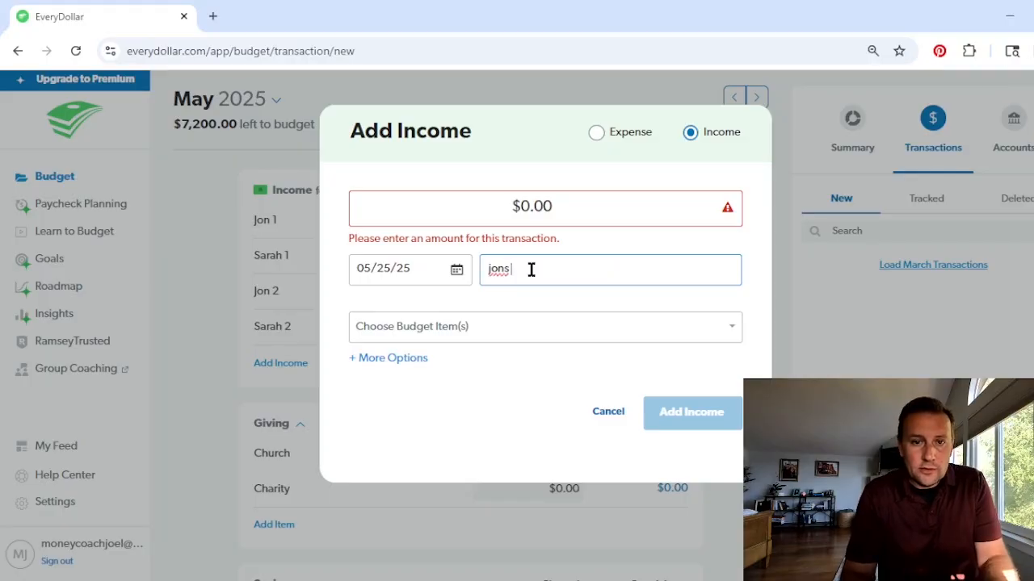
type(" paycheck")
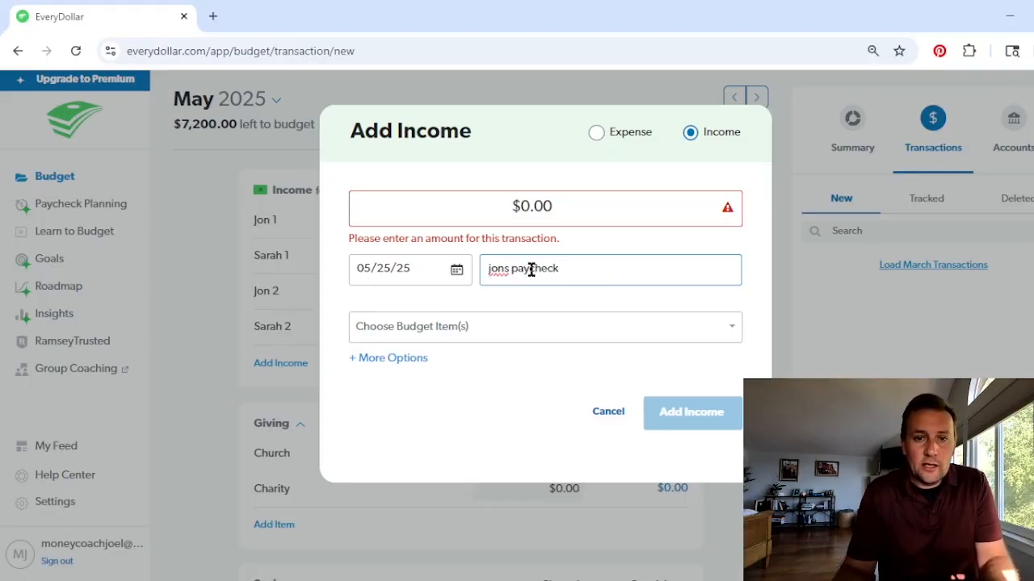
Assign the income transaction to the first earner's first paycheck, set its amount to $1,800.00, and track it.
left_click(380, 326)
left_click(445, 378)
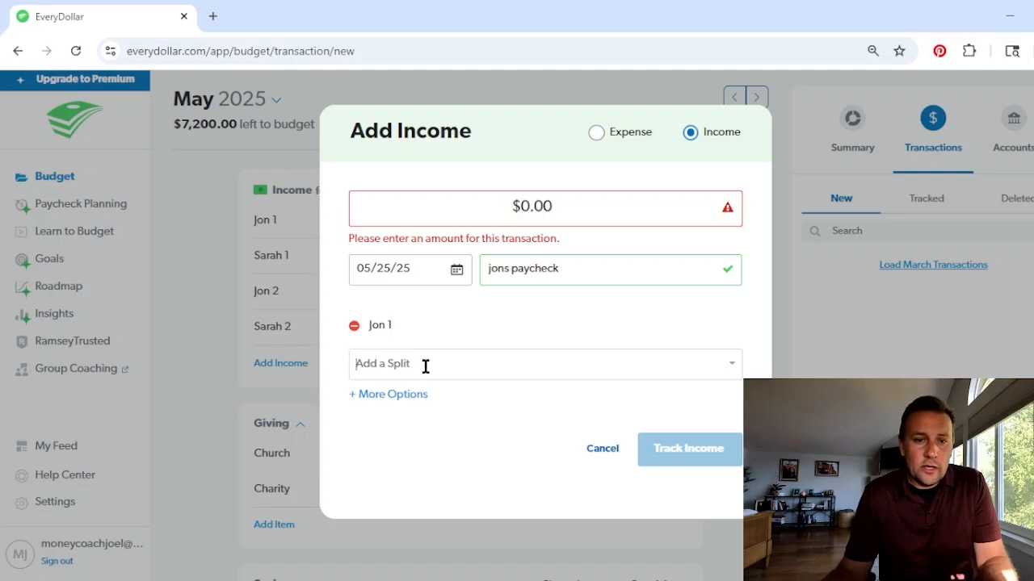
left_click(584, 200)
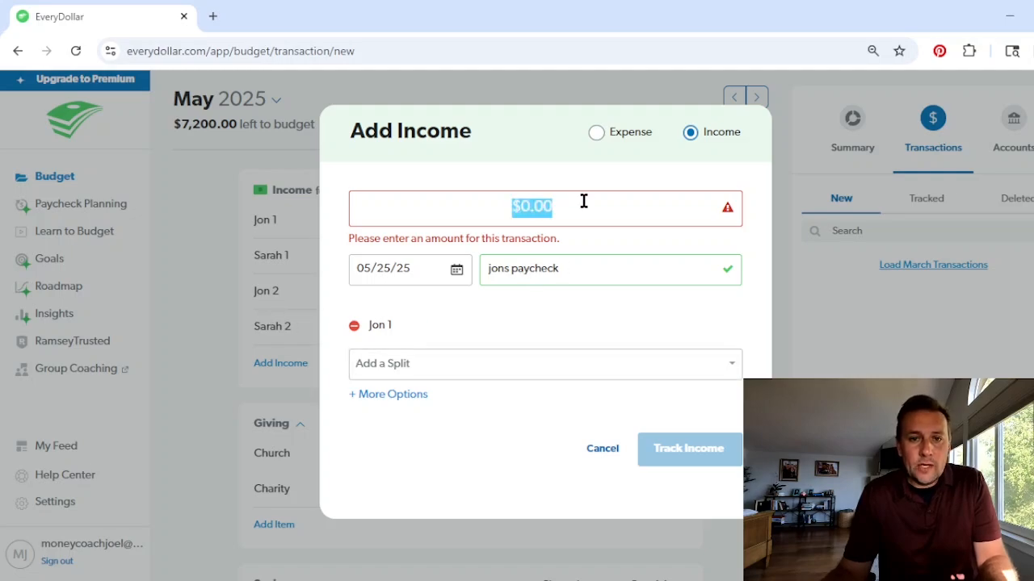
type("1800.0")
key("BackSpace")
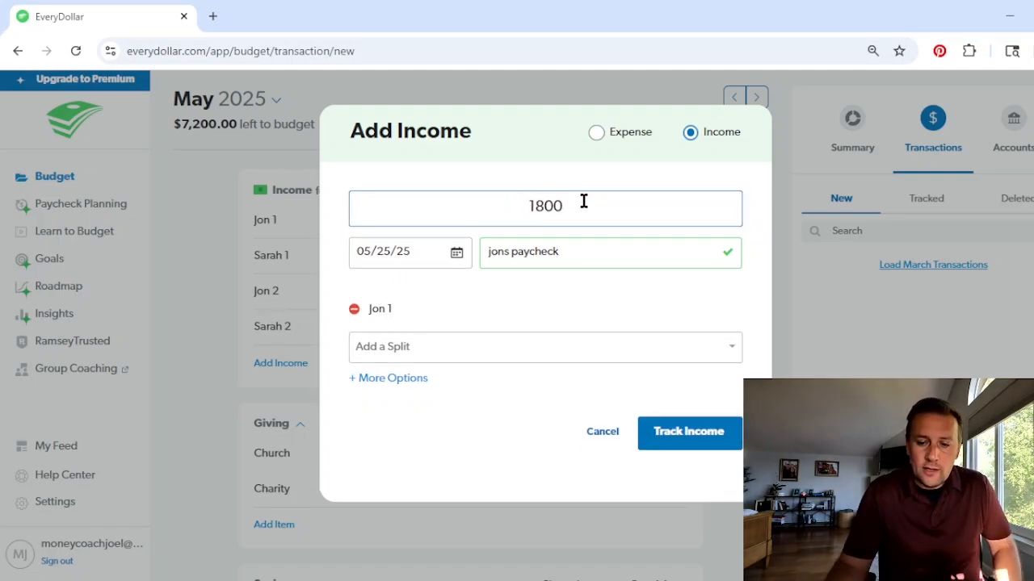
type(".00")
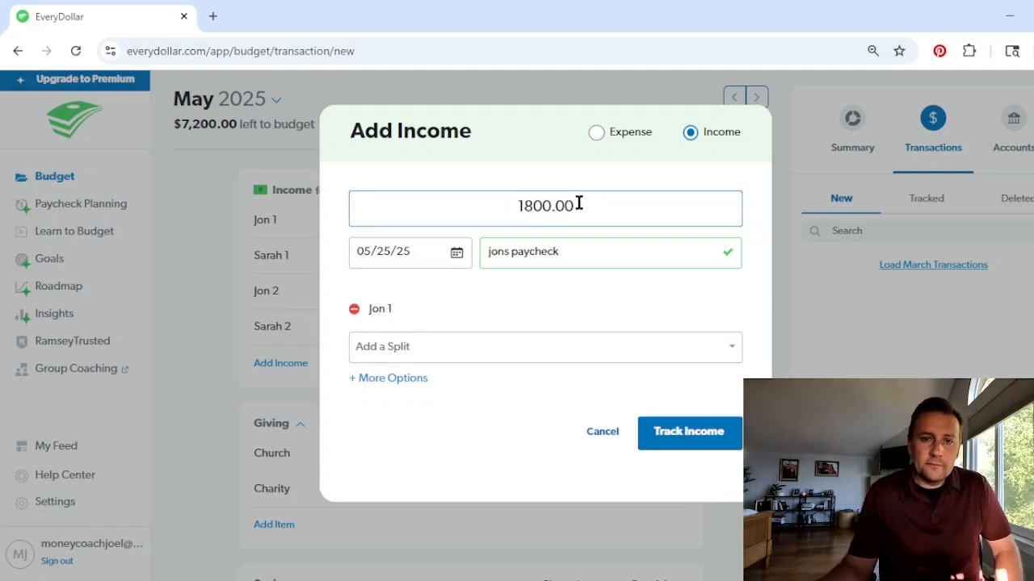
left_click(685, 442)
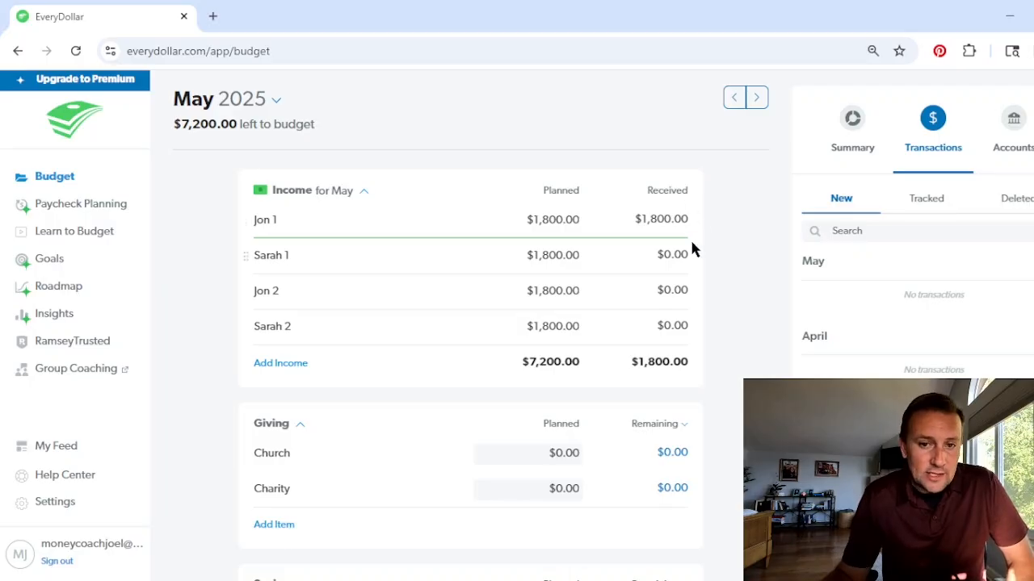
Add an income item named Overtime with a planned amount of $400.
left_click(282, 369)
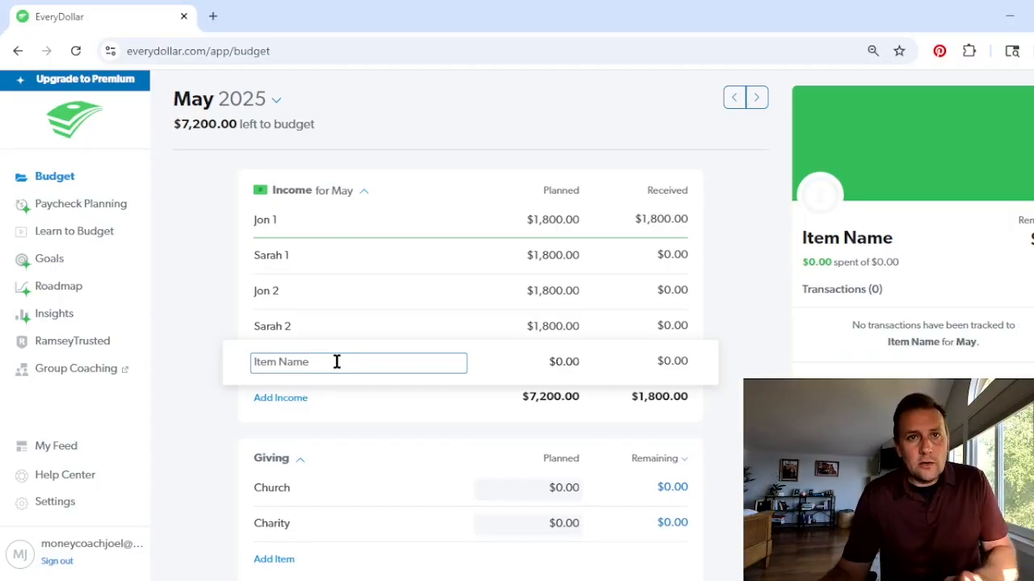
type("Ove")
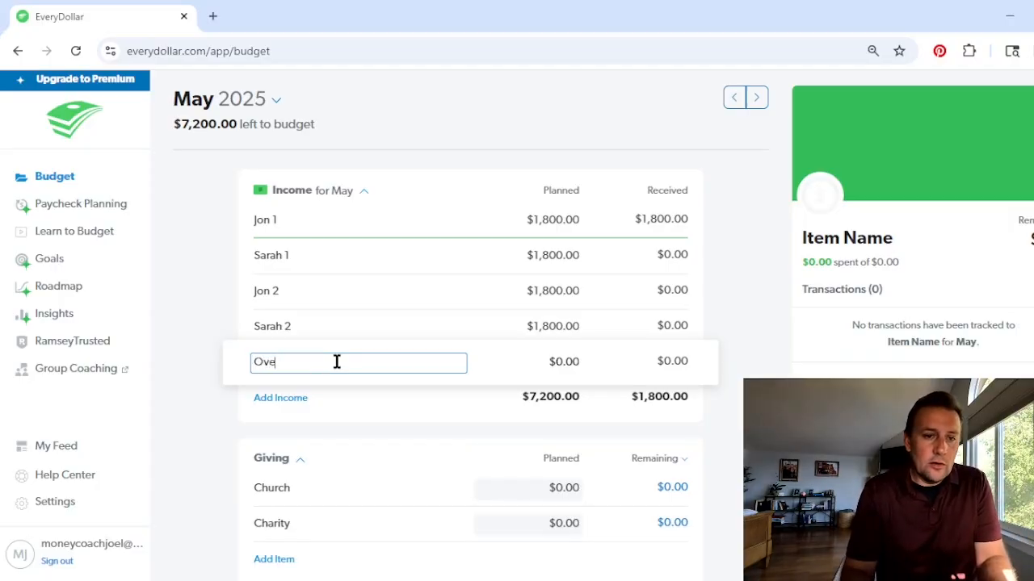
type("rtime")
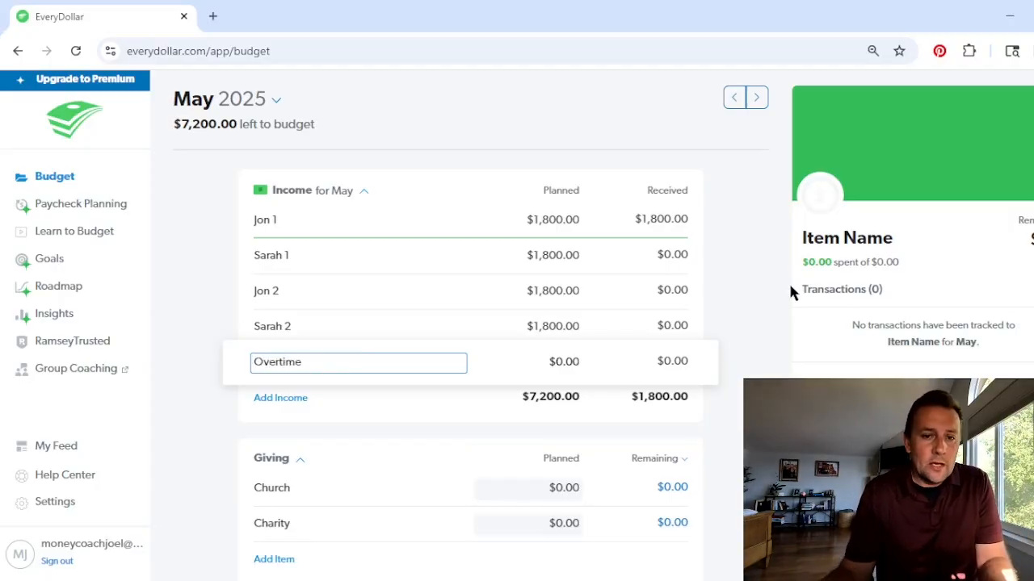
key("Tab")
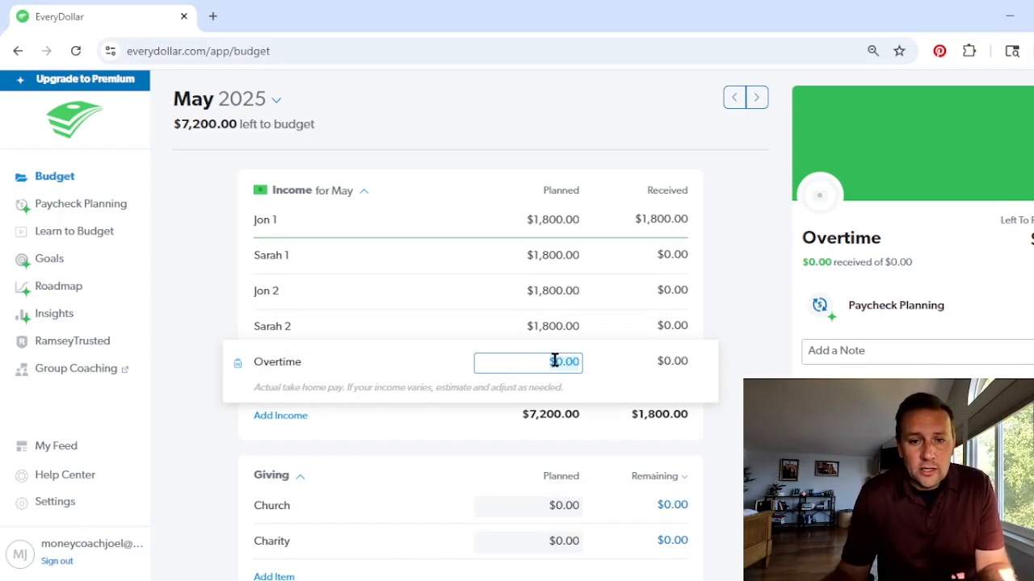
type("400")
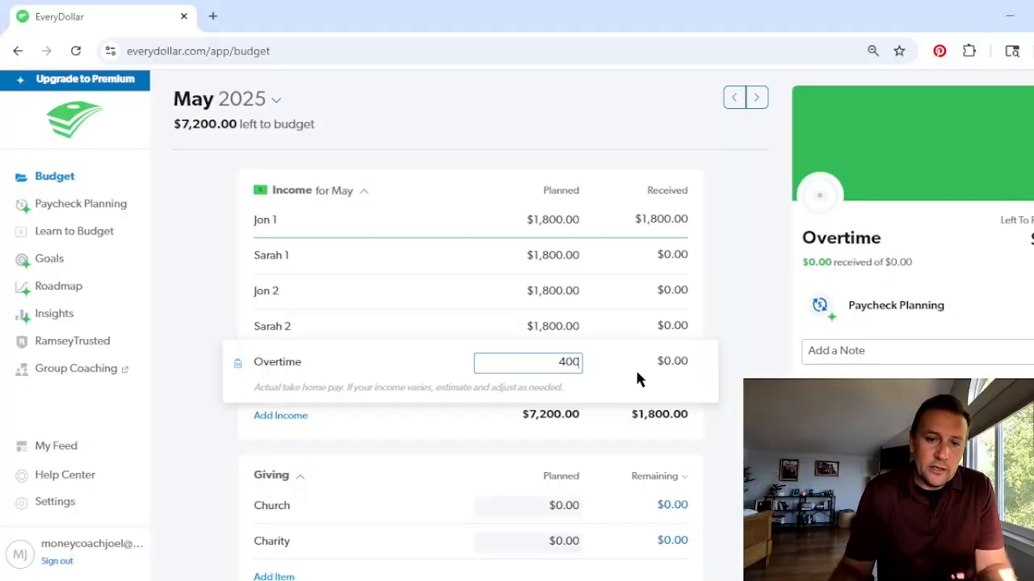
left_click(723, 379)
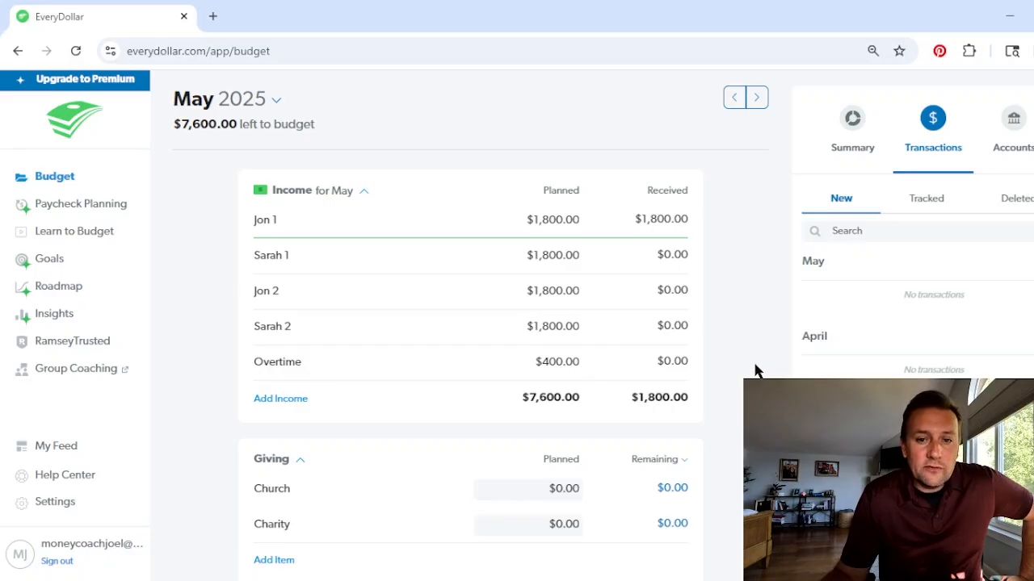
Set the planned amount of the Charity item under Giving to $100.
scroll(752, 370, "down", 2)
scroll(746, 367, "down", 1)
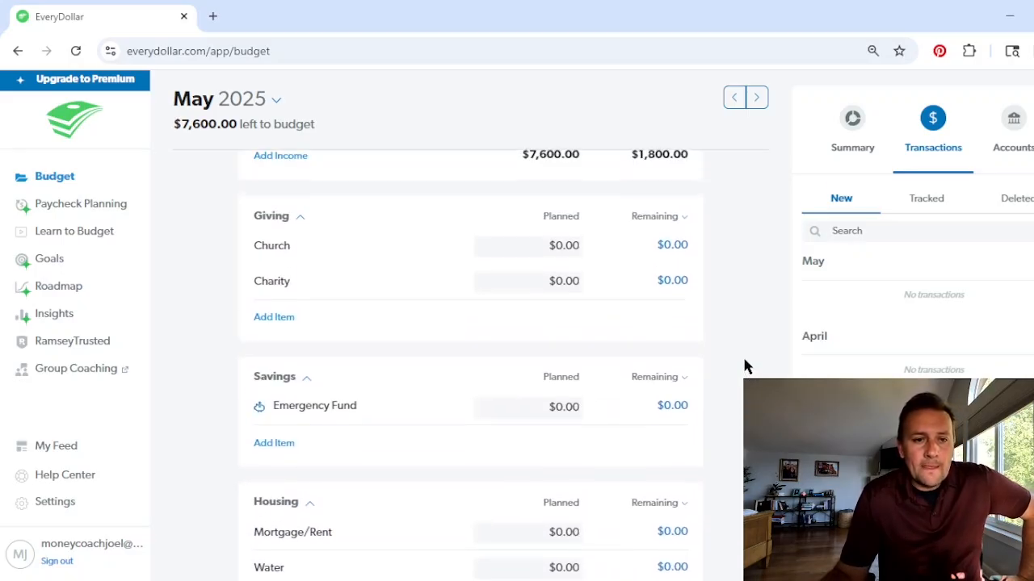
left_click(558, 284)
type("100")
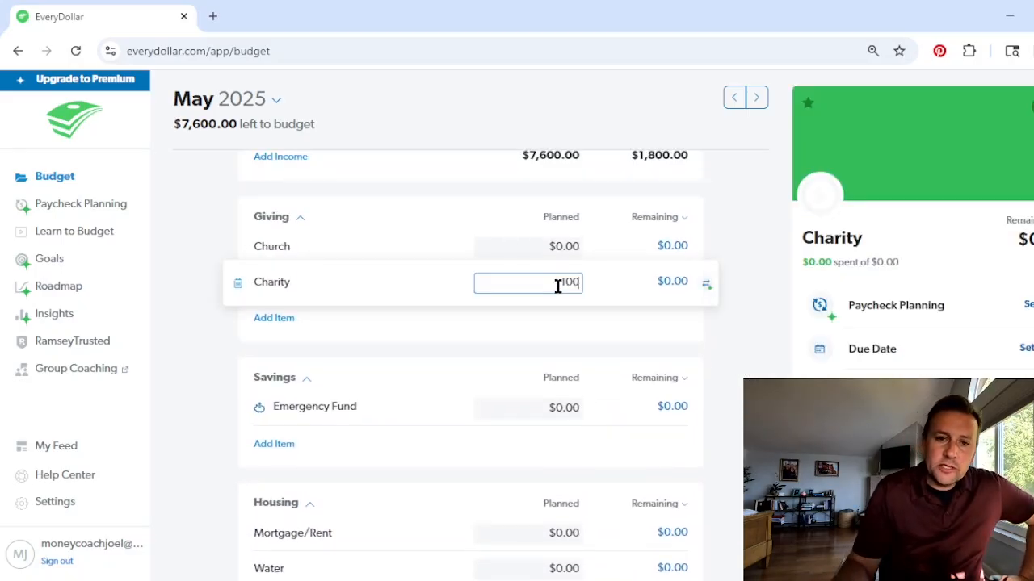
left_click(756, 284)
Set the planned amount of the Emergency Fund under Savings to $20.
scroll(743, 286, "down", 2)
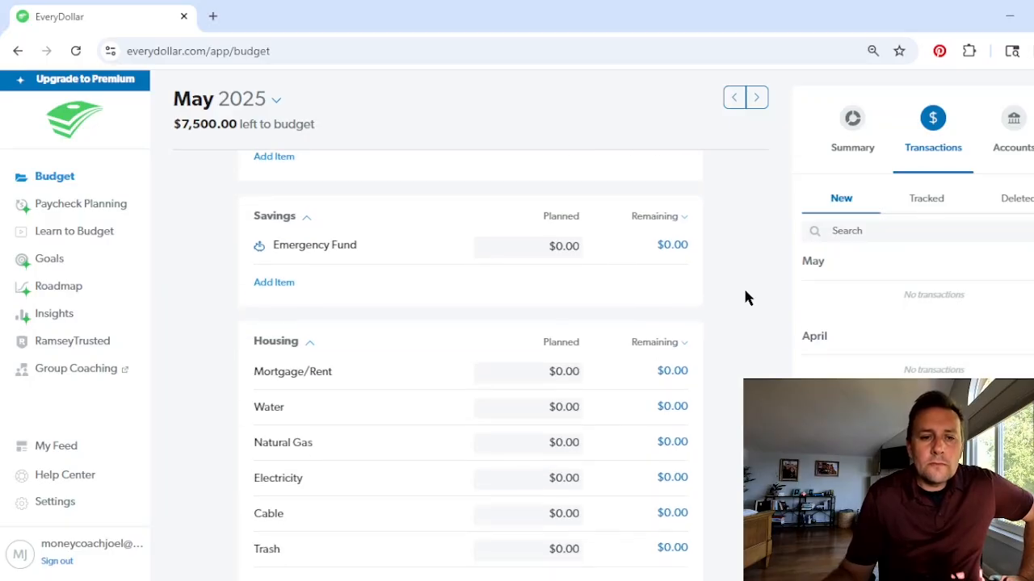
scroll(743, 286, "up", 1)
scroll(635, 277, "up", 1)
scroll(560, 323, "down", 1)
left_click(561, 327)
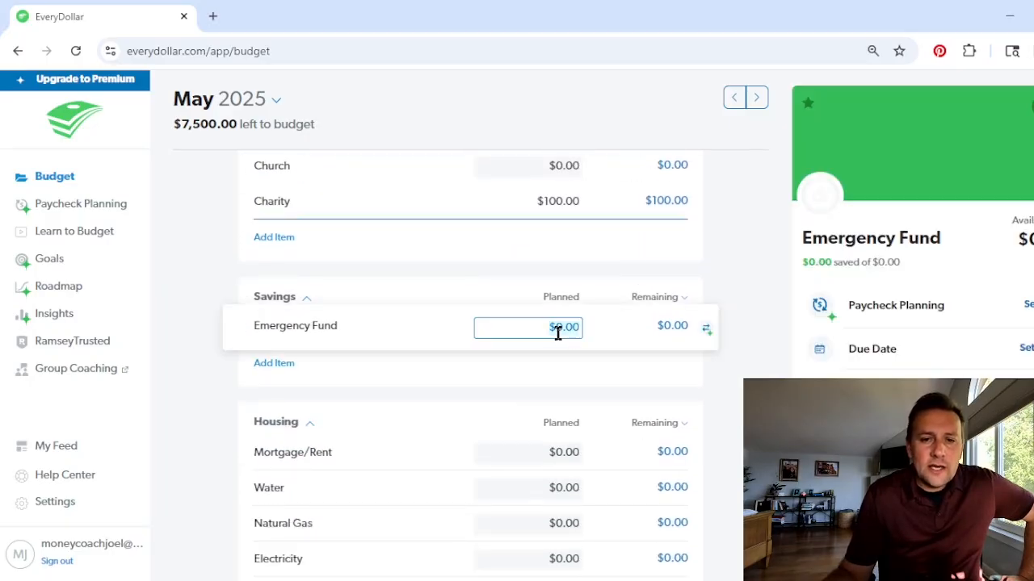
type("20")
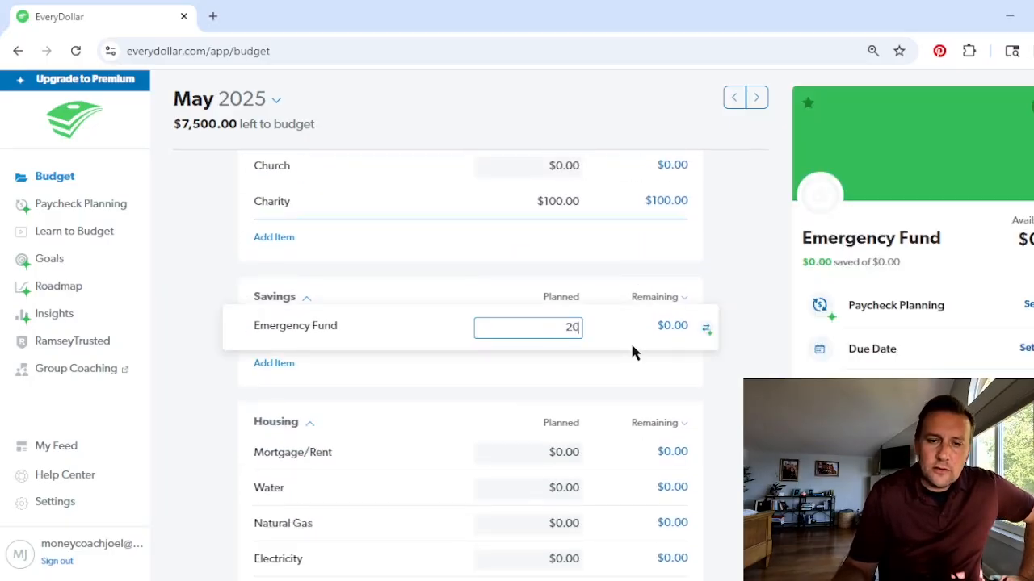
left_click(768, 344)
Look through the May budget's expense categories, including Housing, Transportation, Lifestyle, Health and Insurance.
scroll(743, 344, "down", 3)
scroll(743, 343, "up", 1)
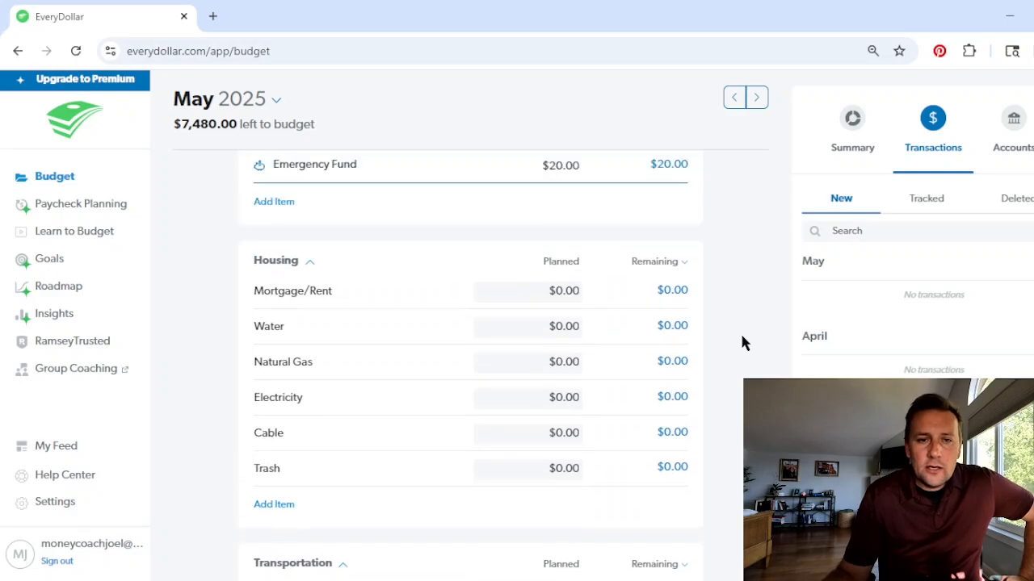
scroll(742, 344, "down", 5)
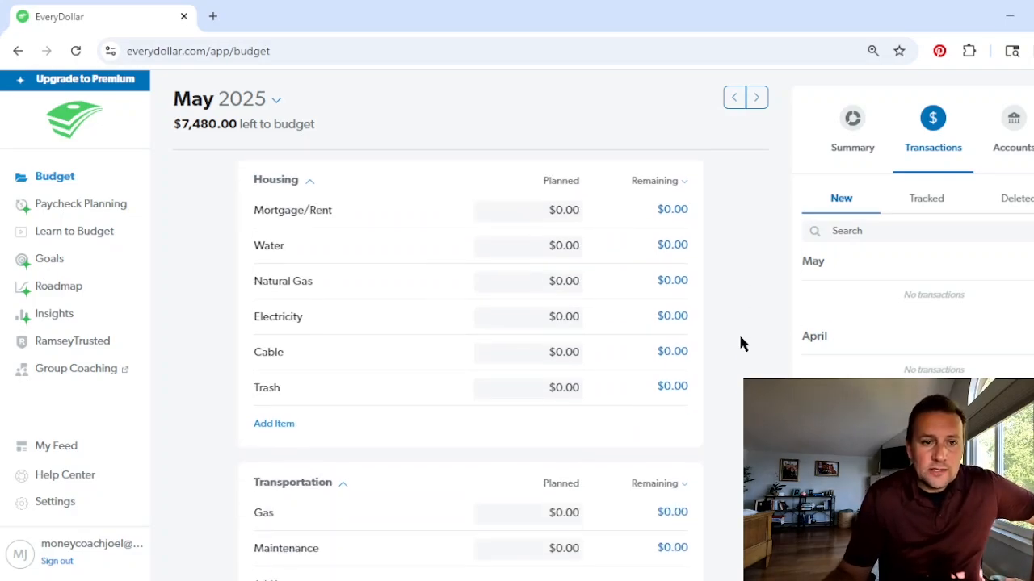
scroll(741, 343, "down", 8)
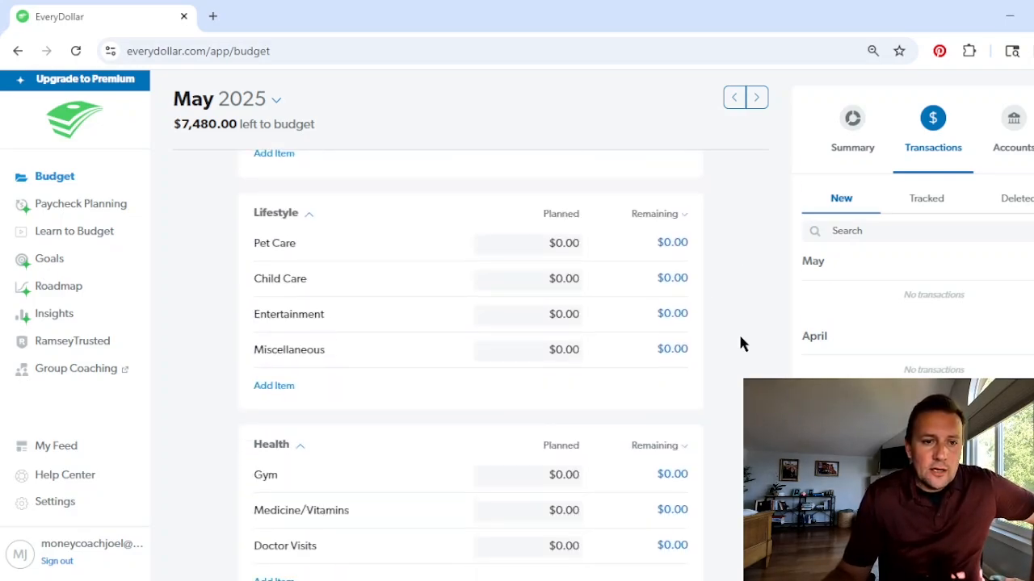
scroll(741, 344, "down", 5)
scroll(742, 344, "up", 10)
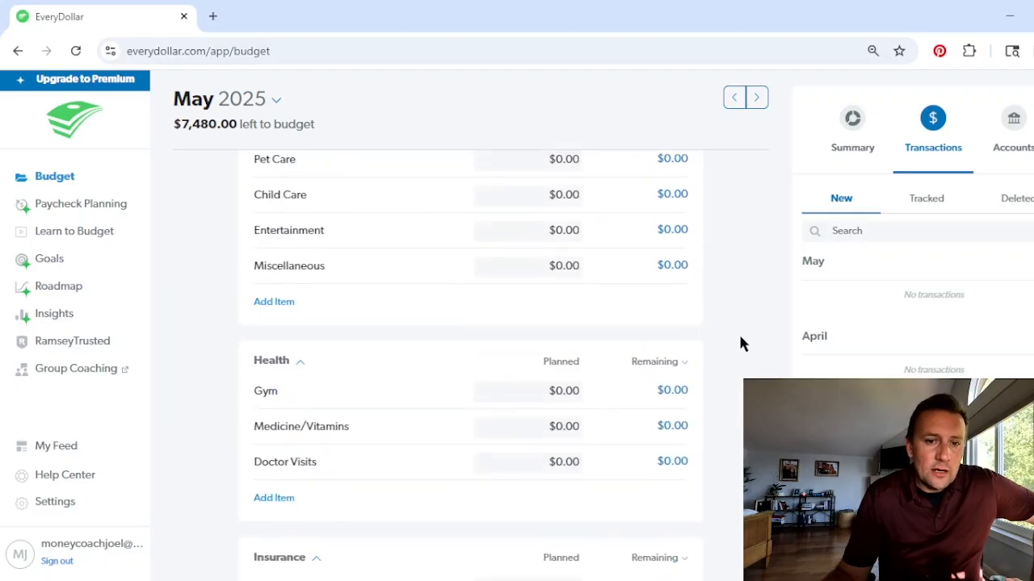
scroll(741, 343, "up", 12)
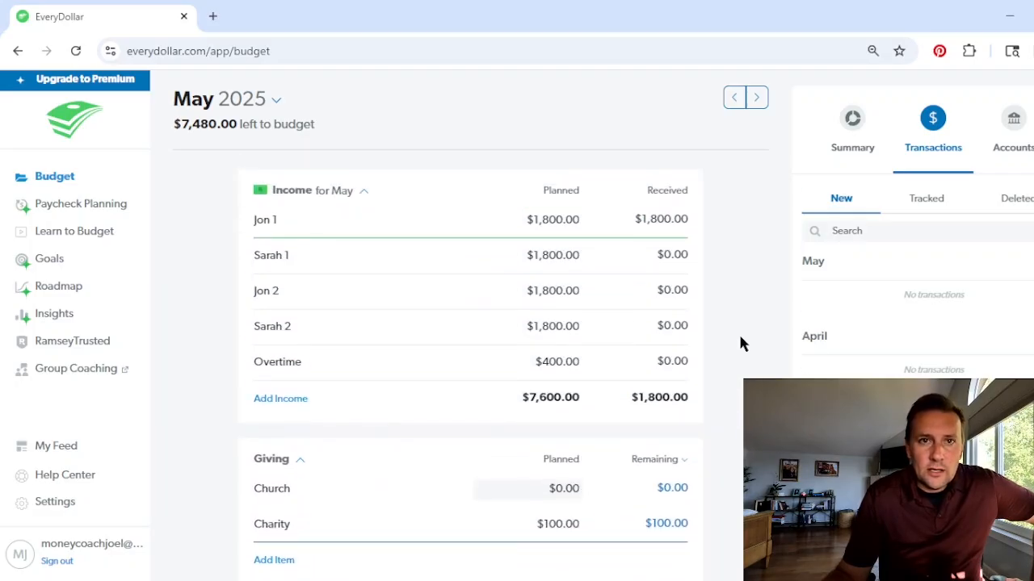
Set the planned amount of the Mortgage/Rent item under Housing to $1,800.
scroll(741, 343, "down", 7)
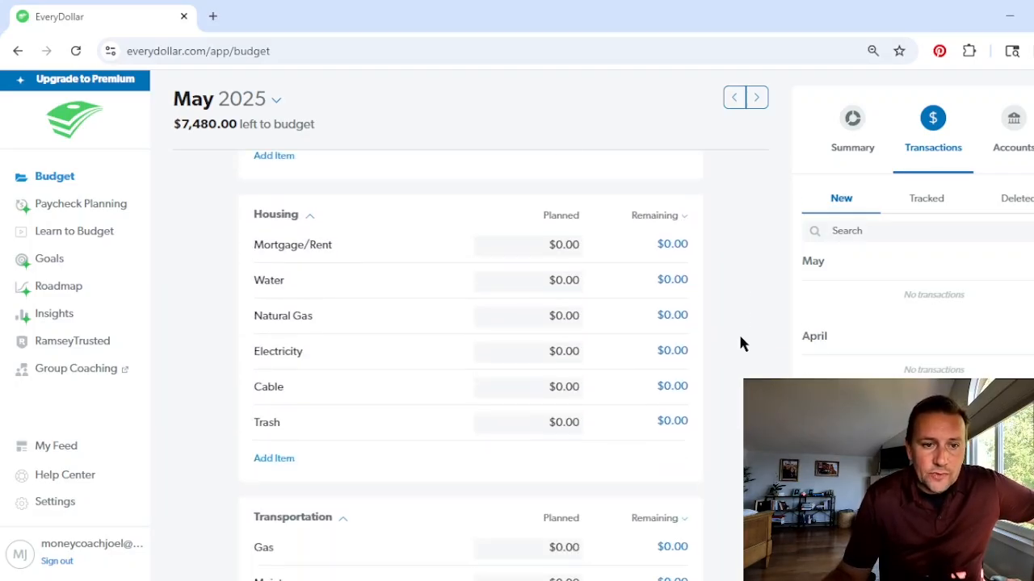
left_click(561, 208)
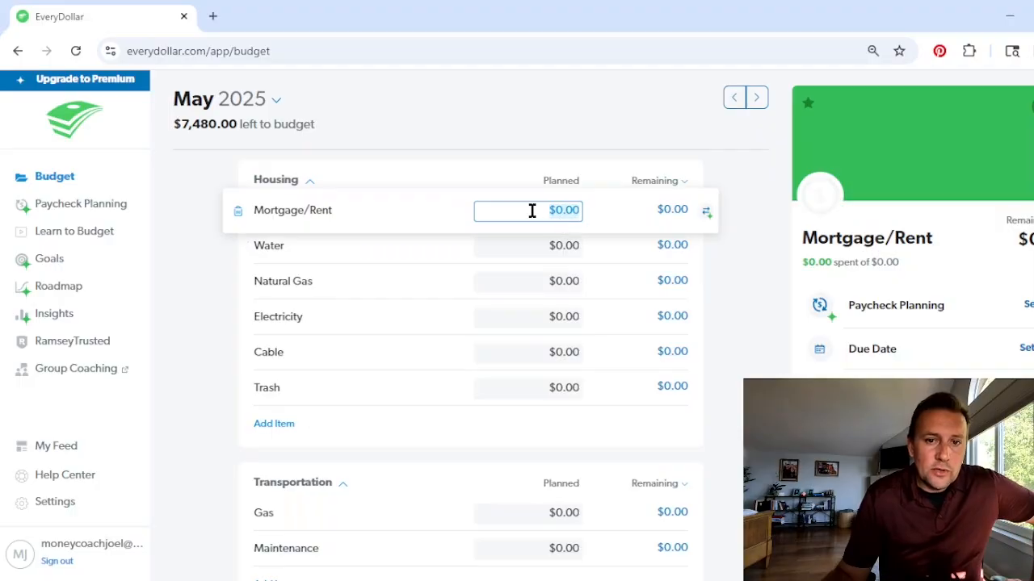
type("1,80")
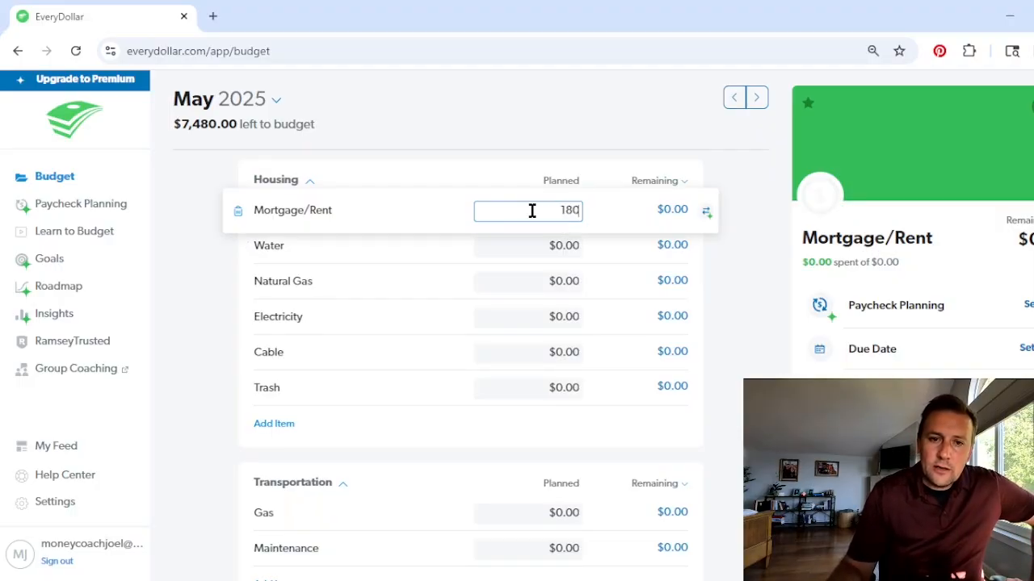
type("0")
left_click(752, 204)
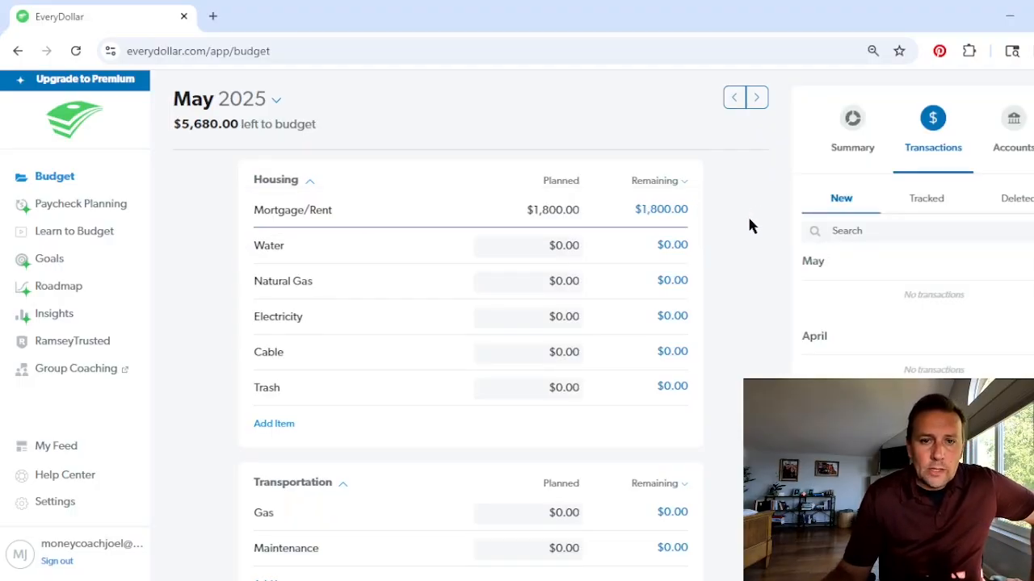
Set the planned amount of the Water item under Housing to $50.
scroll(574, 193, "down", 1)
scroll(574, 242, "up", 2)
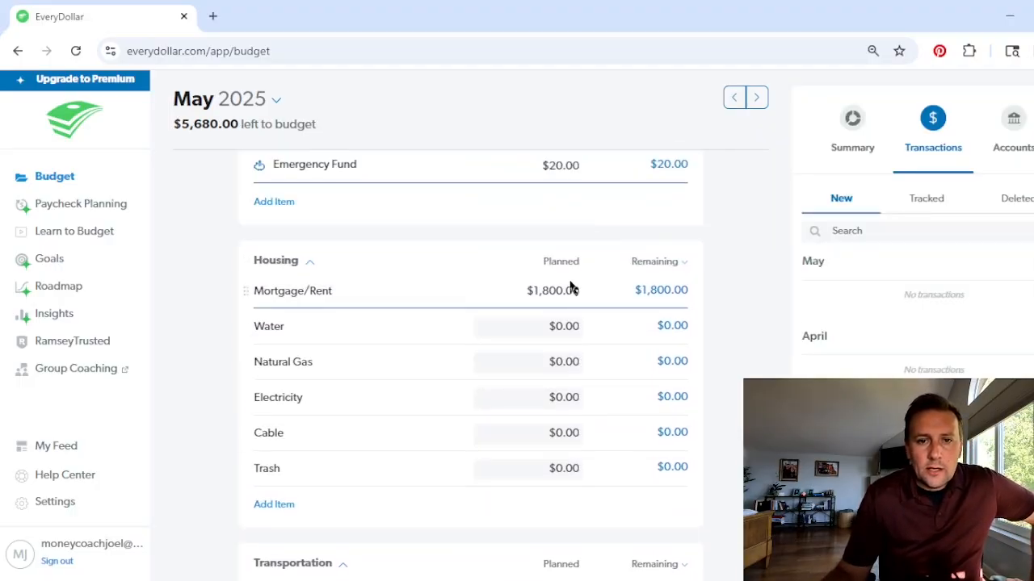
left_click(565, 327)
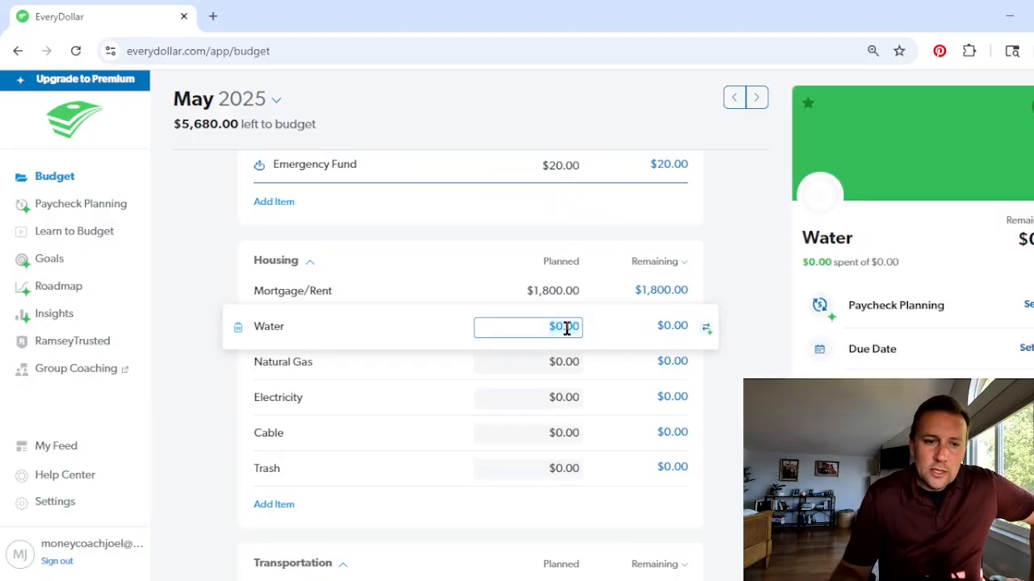
key("BackSpace")
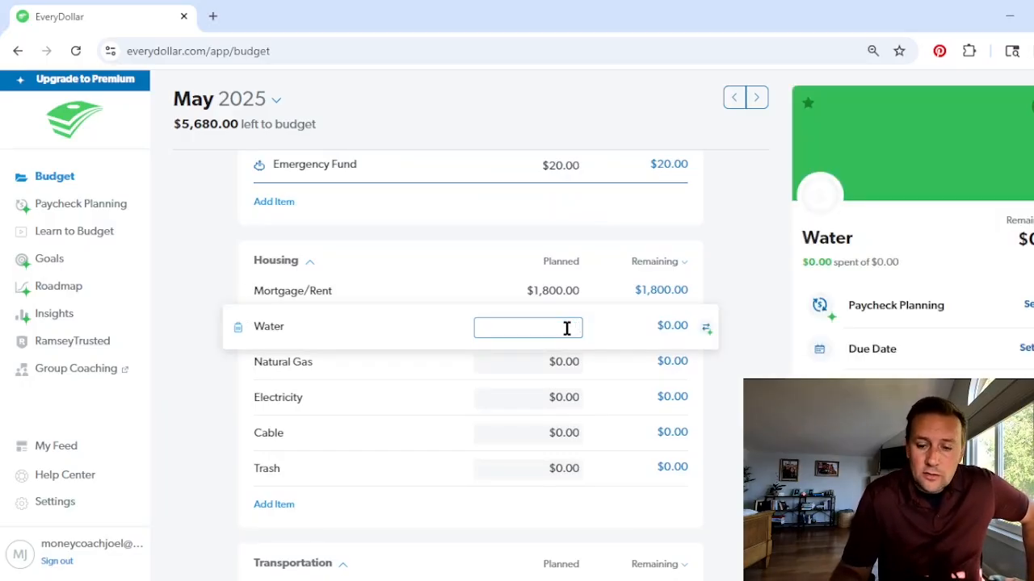
type("50")
left_click(748, 325)
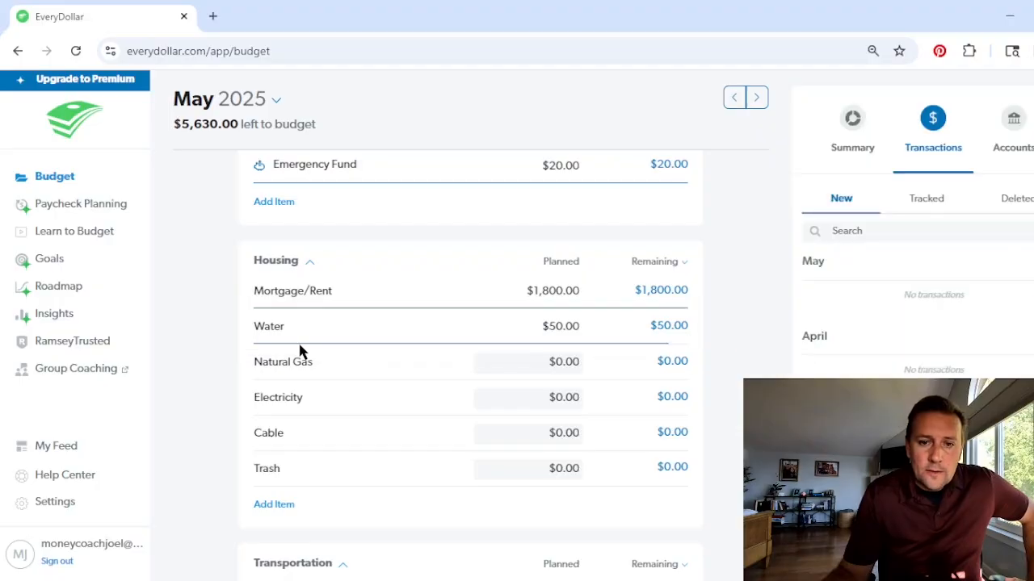
left_click(416, 323)
left_click(482, 327)
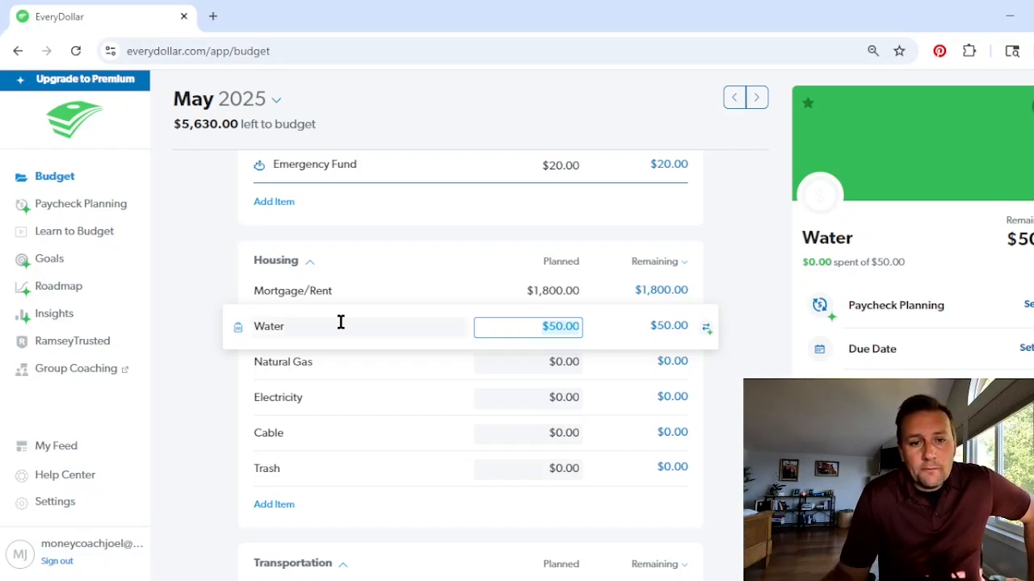
left_click(745, 334)
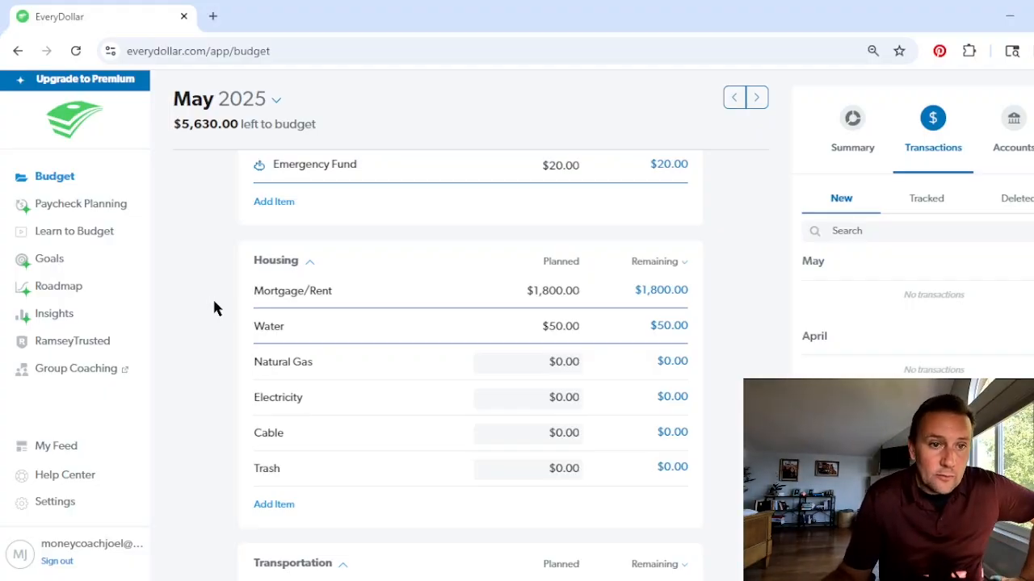
Set the planned amounts under Housing to $25 for Natural Gas and $30 for Electricity.
scroll(214, 307, "down", 1)
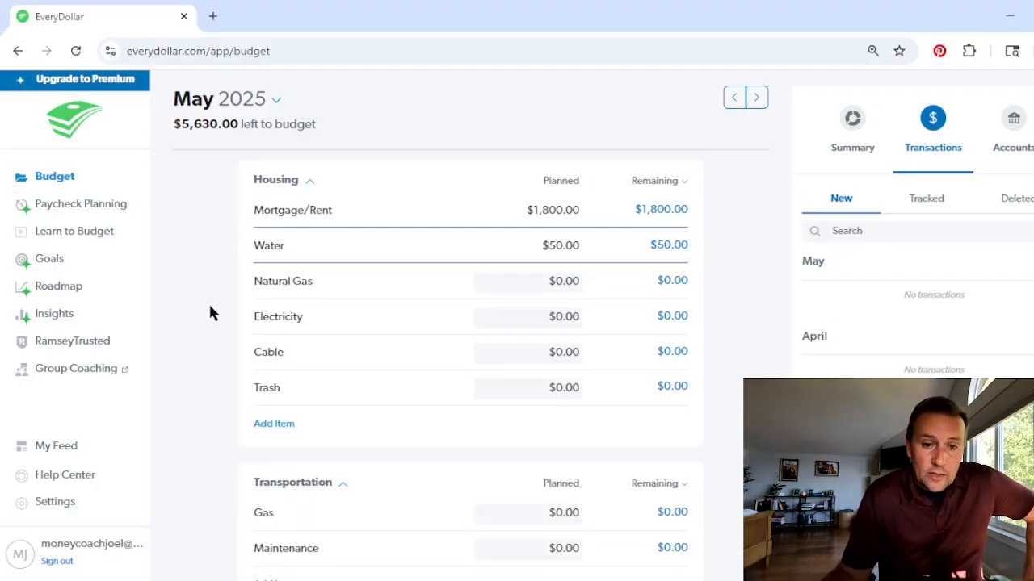
left_click(547, 286)
key("BackSpace")
type("25")
key("Return")
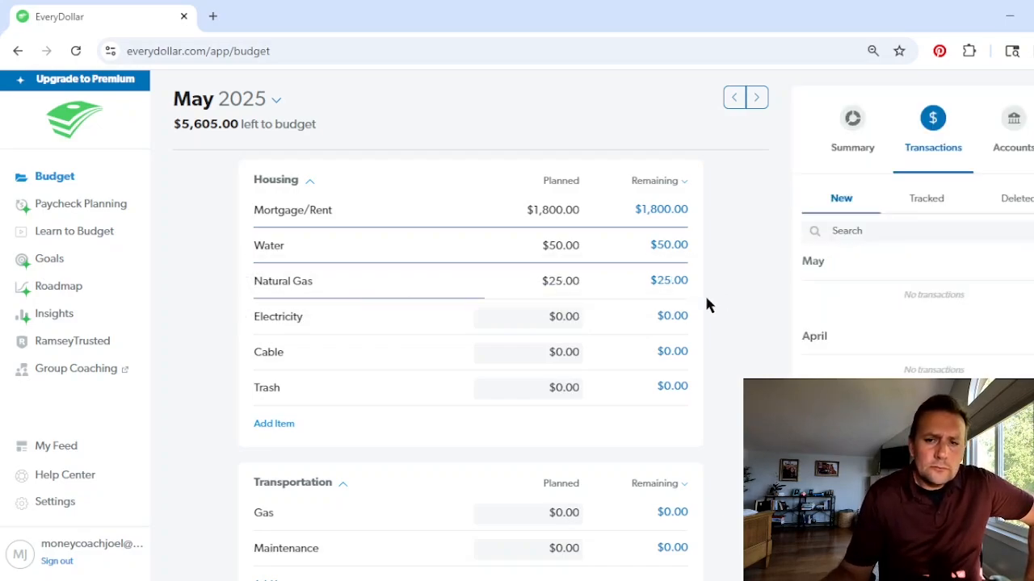
left_click(553, 315)
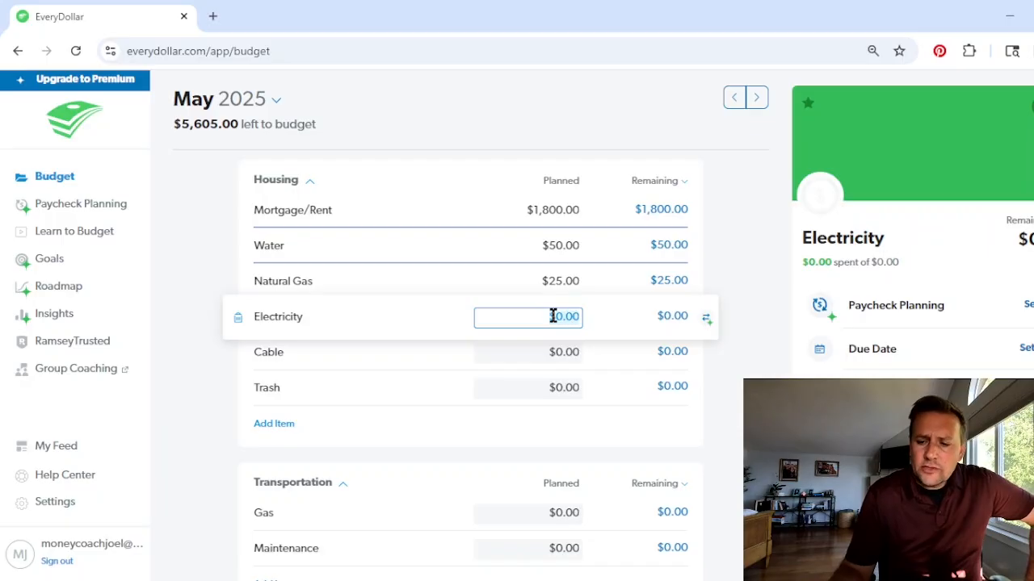
type("30")
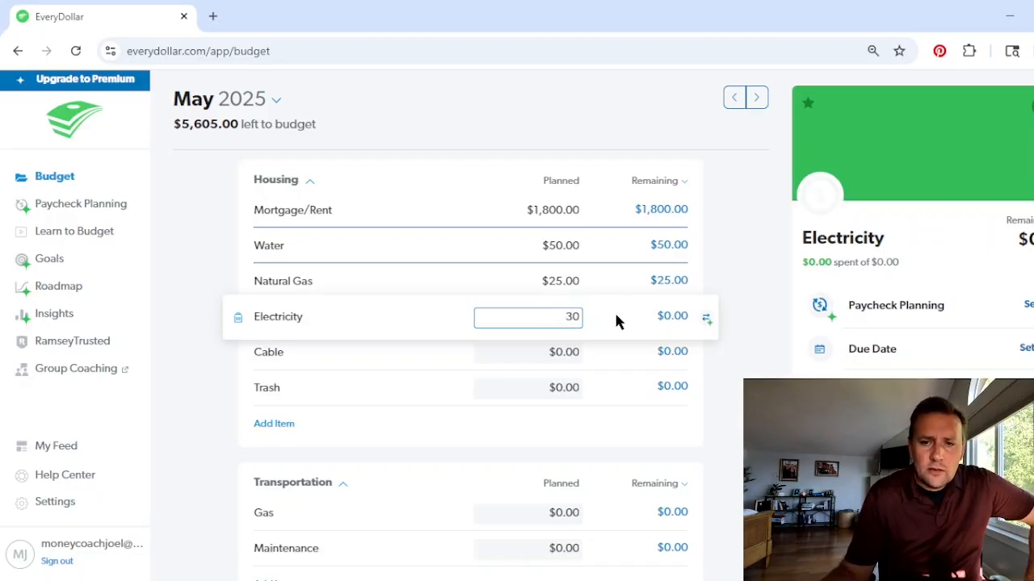
key("Return")
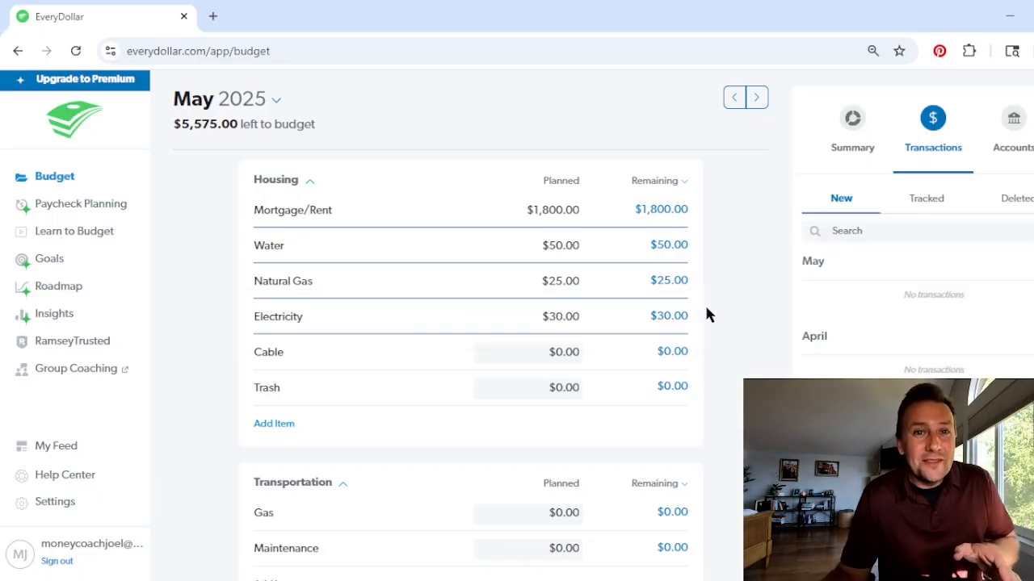
Set the planned amounts under Housing to $80 for Cable and $40 for Trash.
scroll(509, 359, "down", 1)
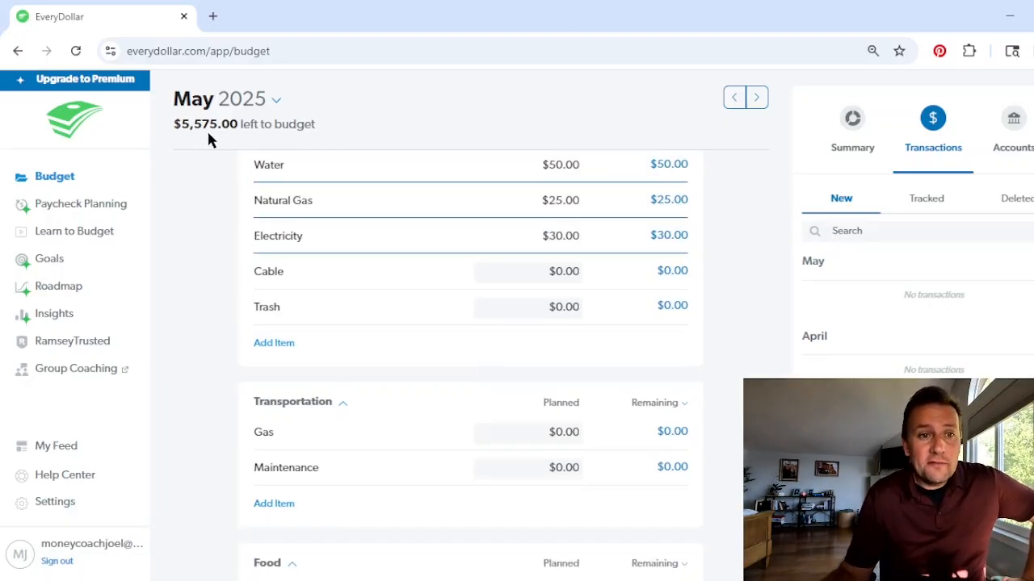
left_click(533, 271)
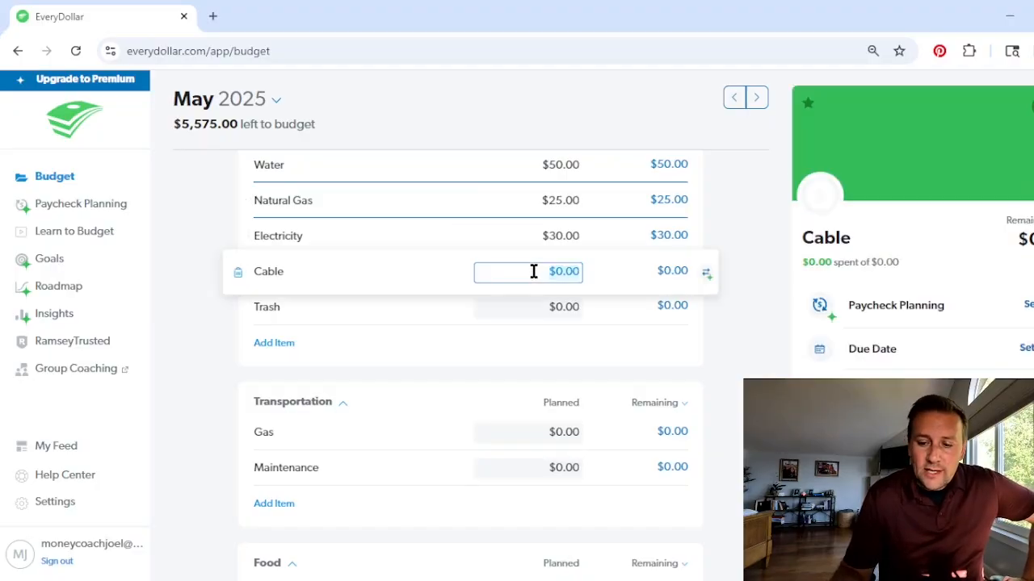
type("80")
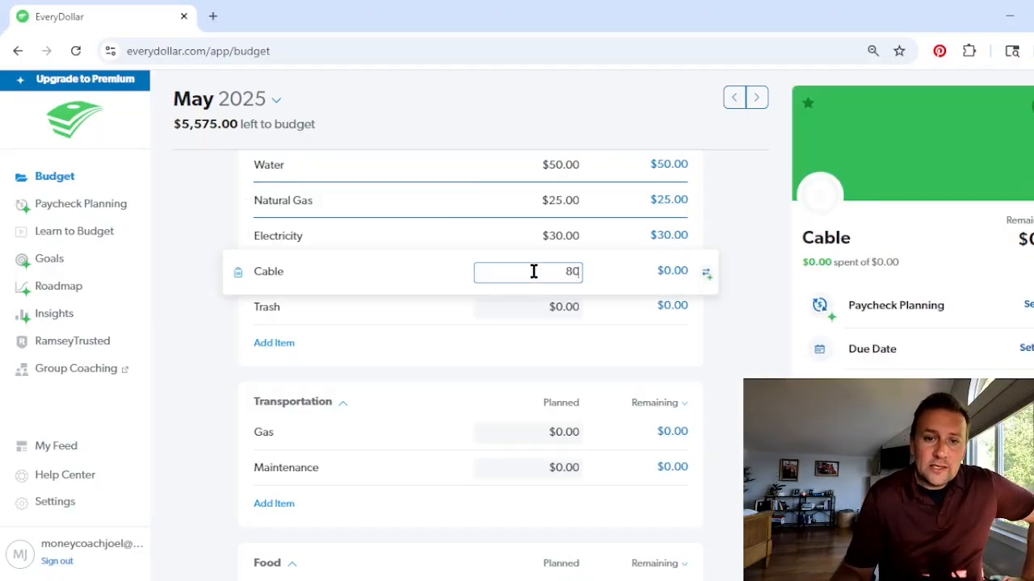
left_click(732, 336)
left_click(557, 311)
type("40")
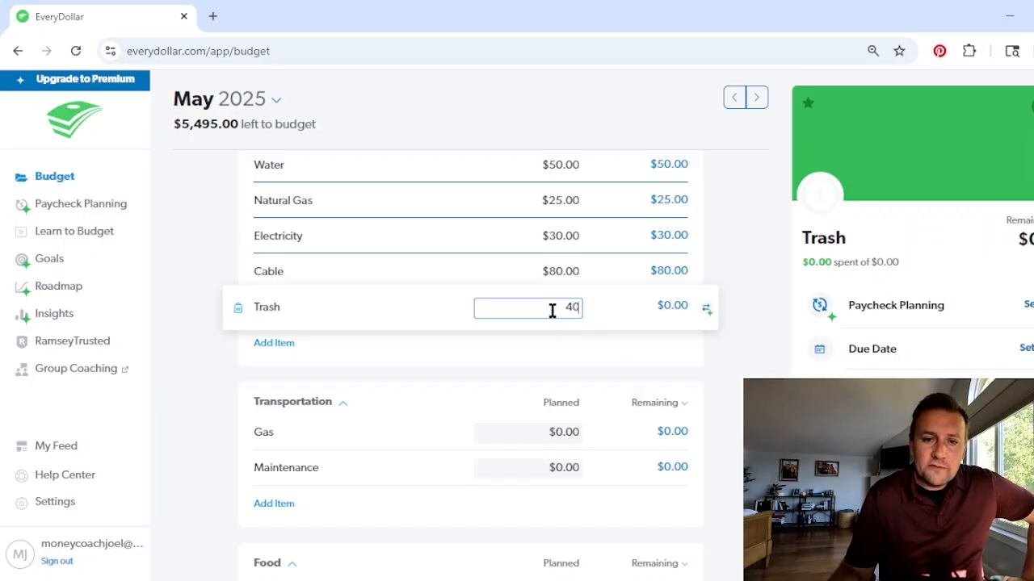
left_click(738, 369)
Set the planned amounts under Transportation to $400 for Gas and $100 for Maintenance.
scroll(738, 369, "down", 3)
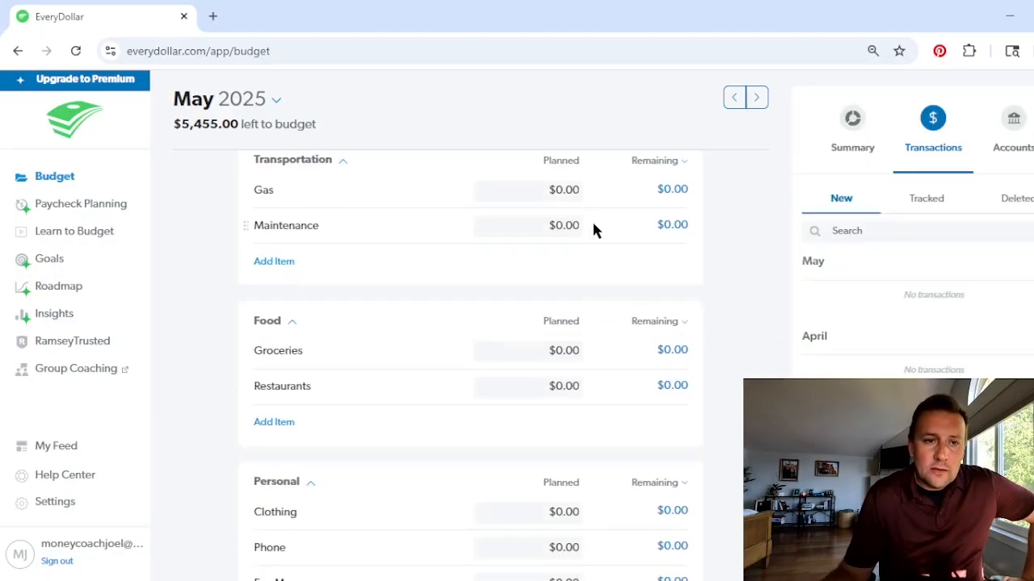
left_click(594, 195)
type("400")
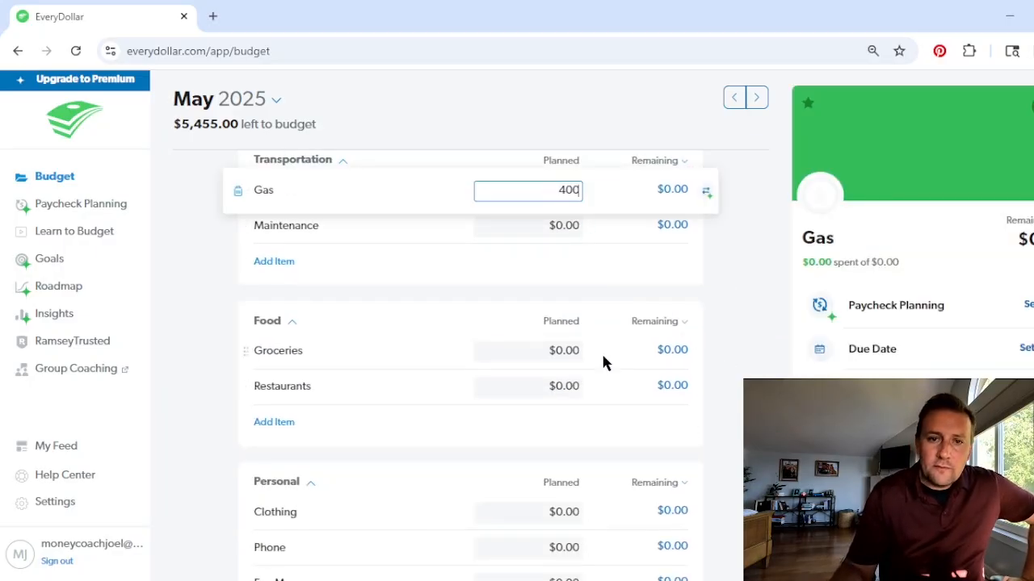
left_click(743, 261)
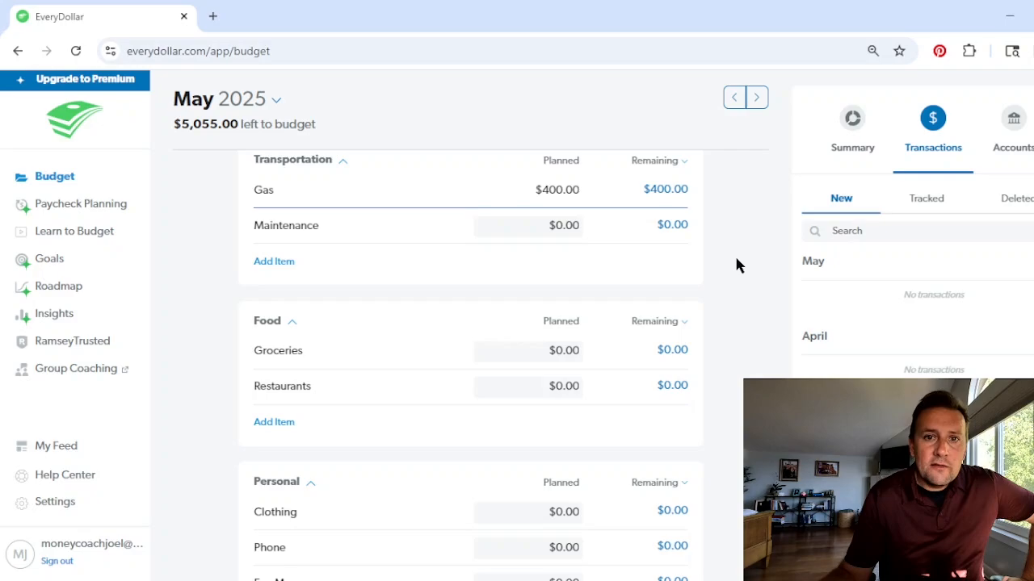
left_click(559, 225)
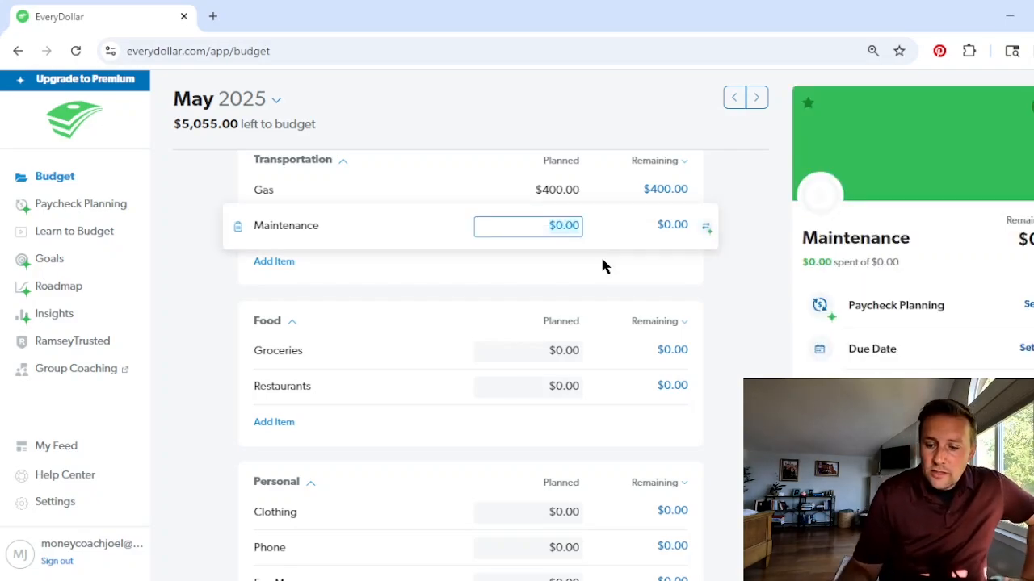
type("1")
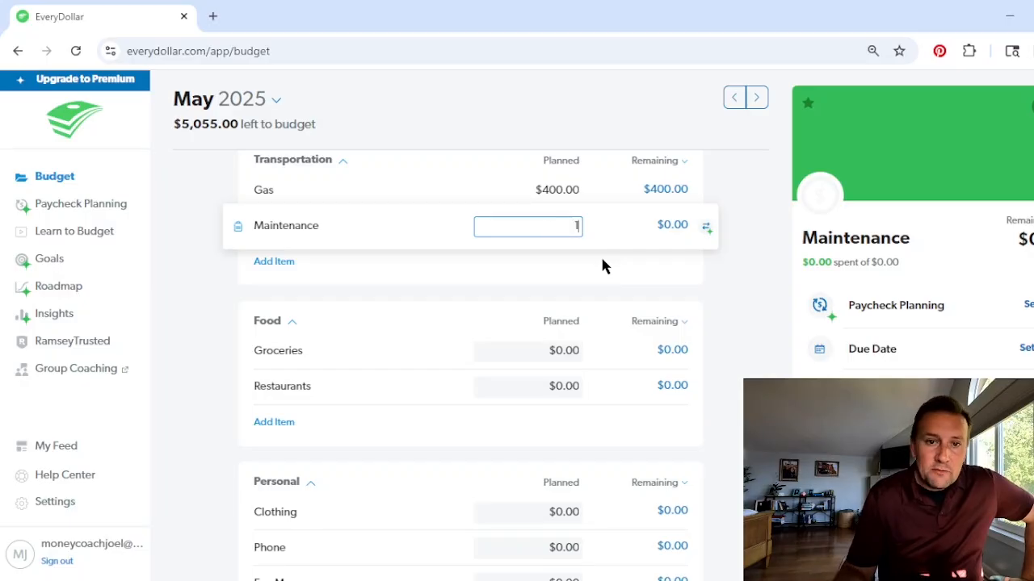
type("00")
left_click(726, 272)
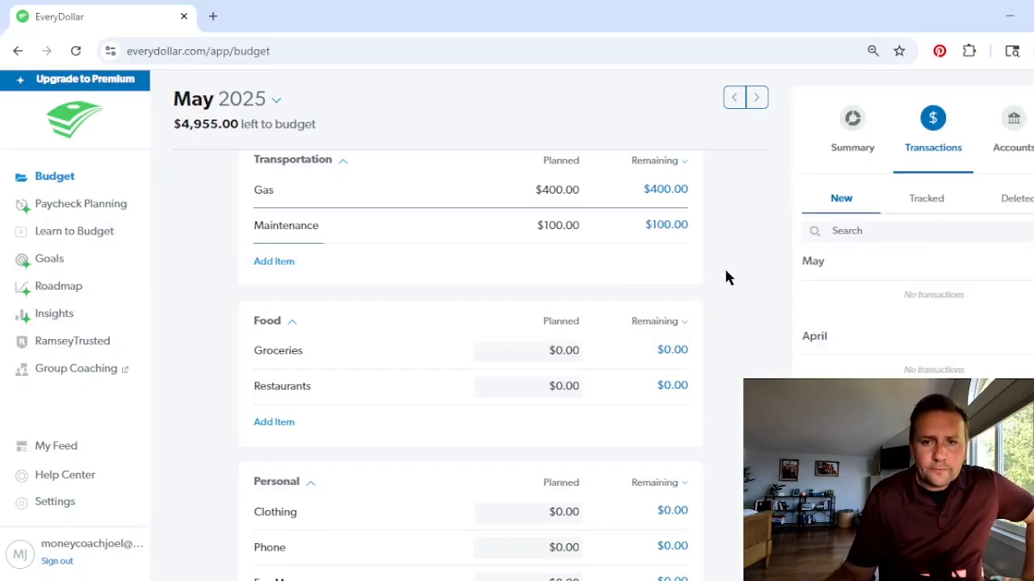
Set the planned amount of the Groceries item under Food to $1,200.
scroll(726, 277, "down", 1)
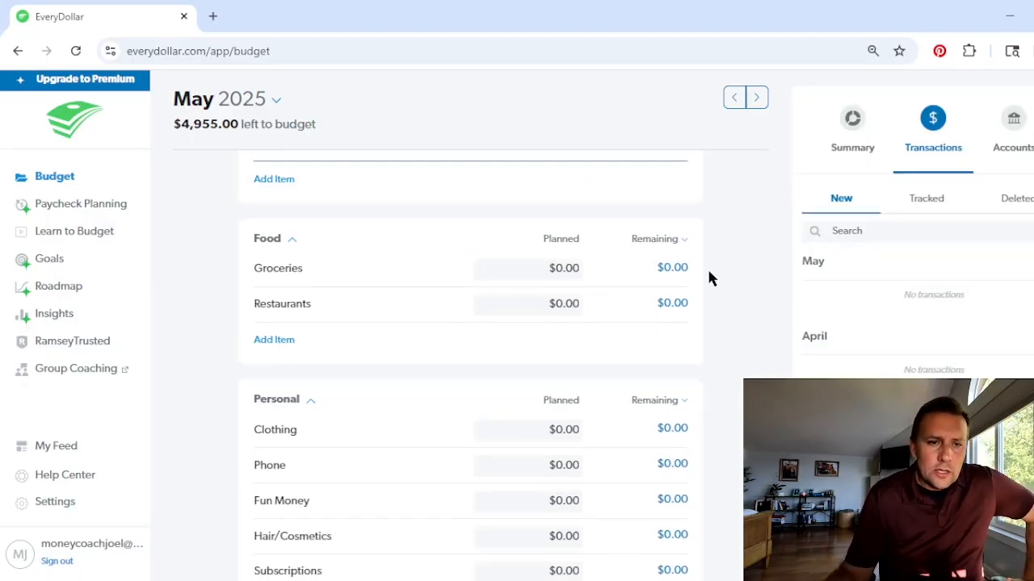
scroll(710, 280, "down", 1)
left_click(554, 190)
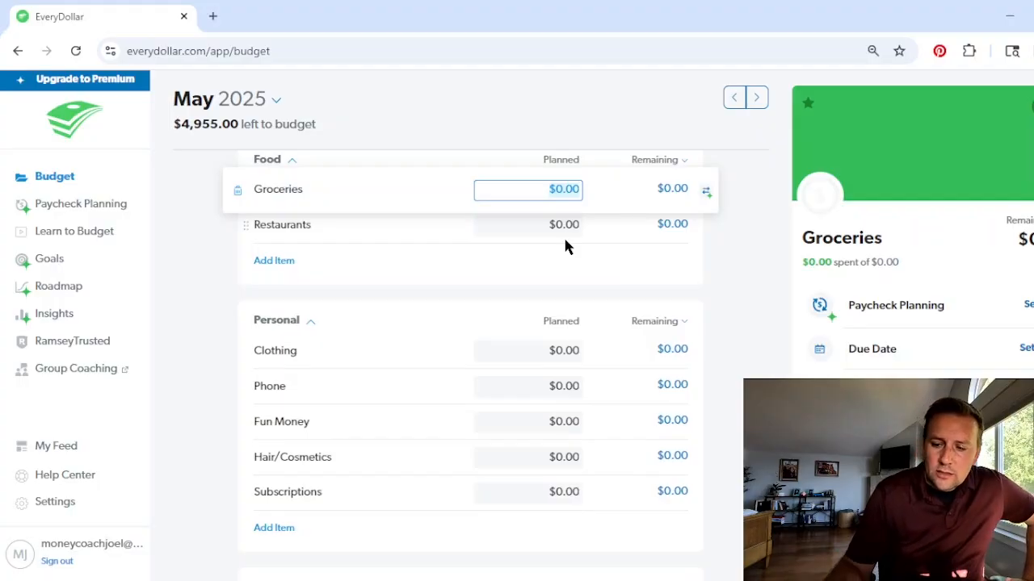
key("BackSpace")
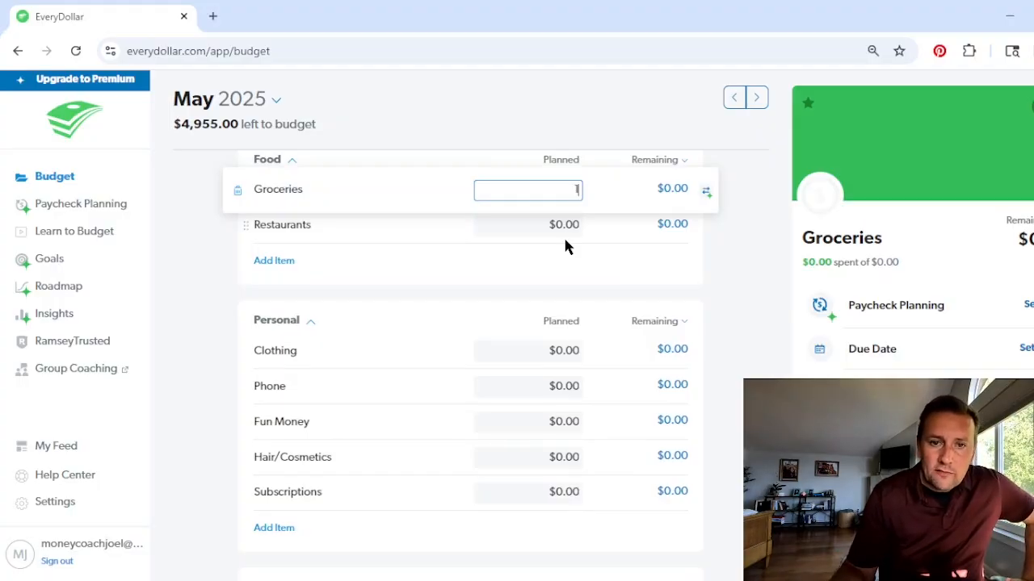
type("12000")
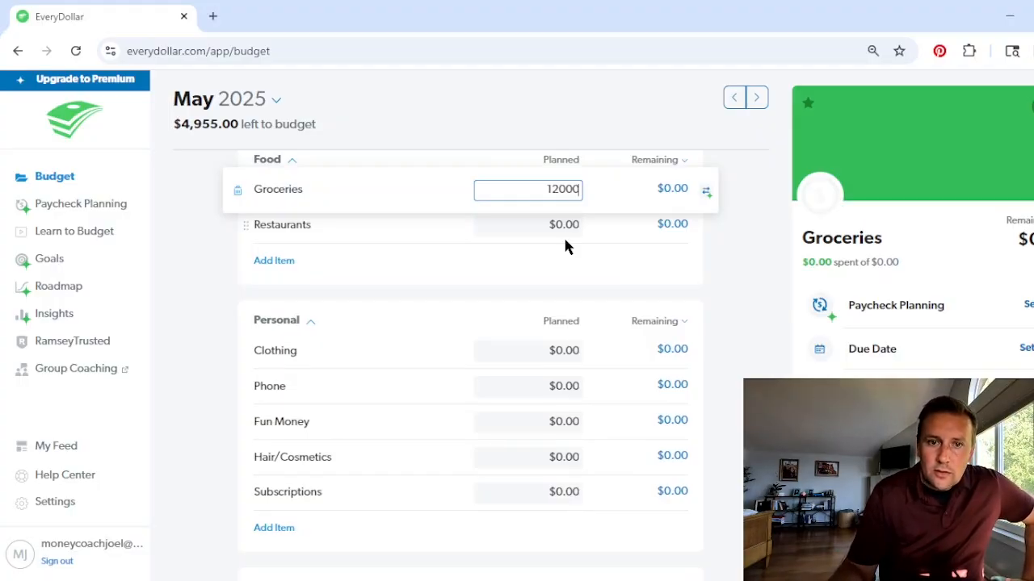
key("BackSpace")
left_click(733, 239)
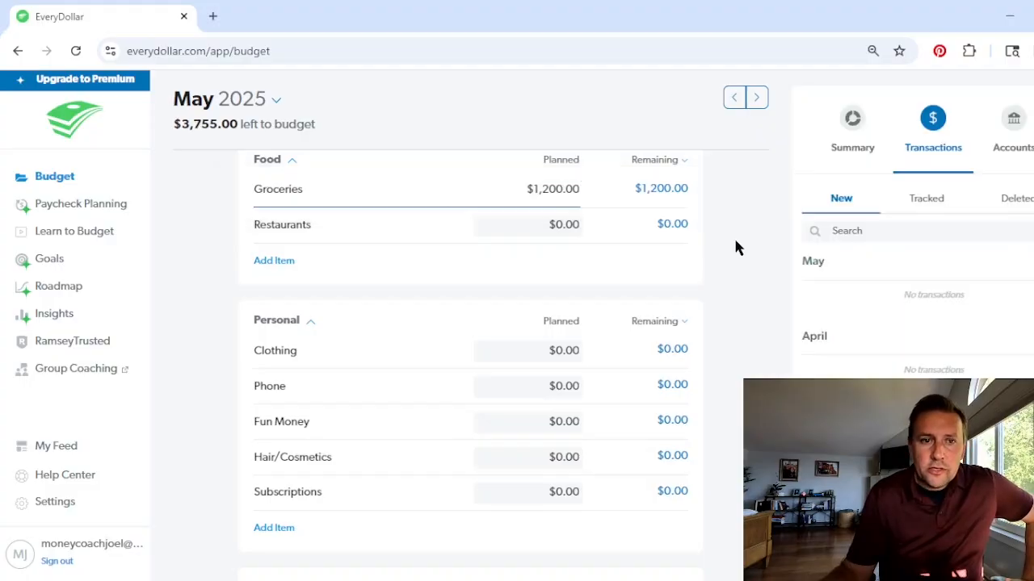
Set the planned amount of the Restaurants item under Food to $300.
scroll(620, 222, "down", 1)
scroll(620, 222, "up", 2)
left_click(554, 305)
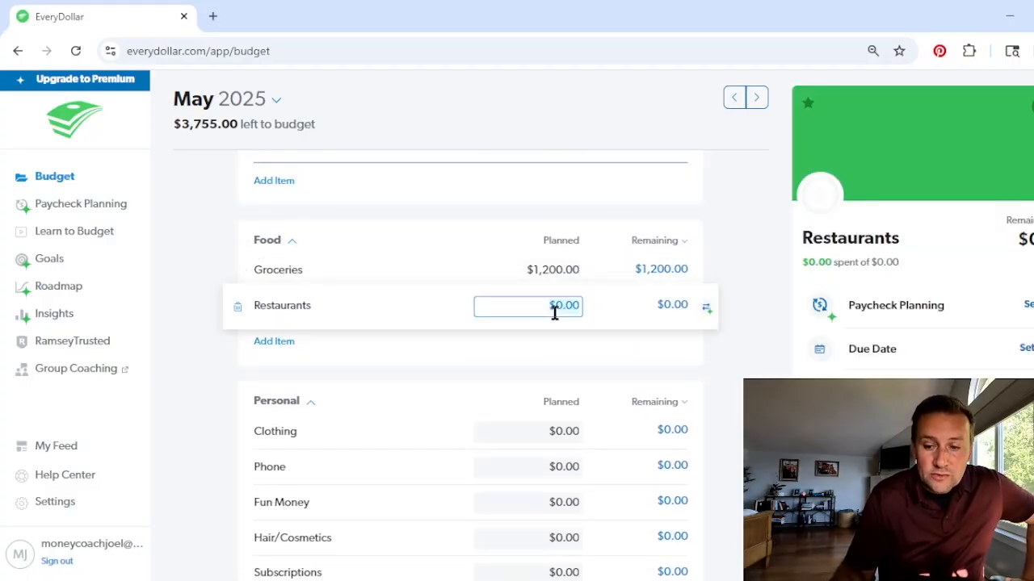
type("300")
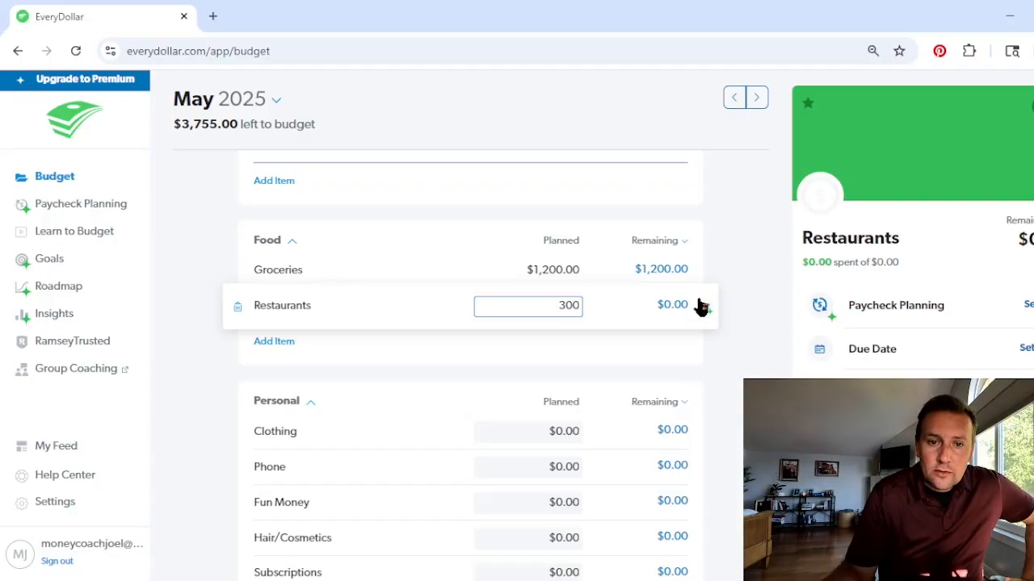
left_click(739, 314)
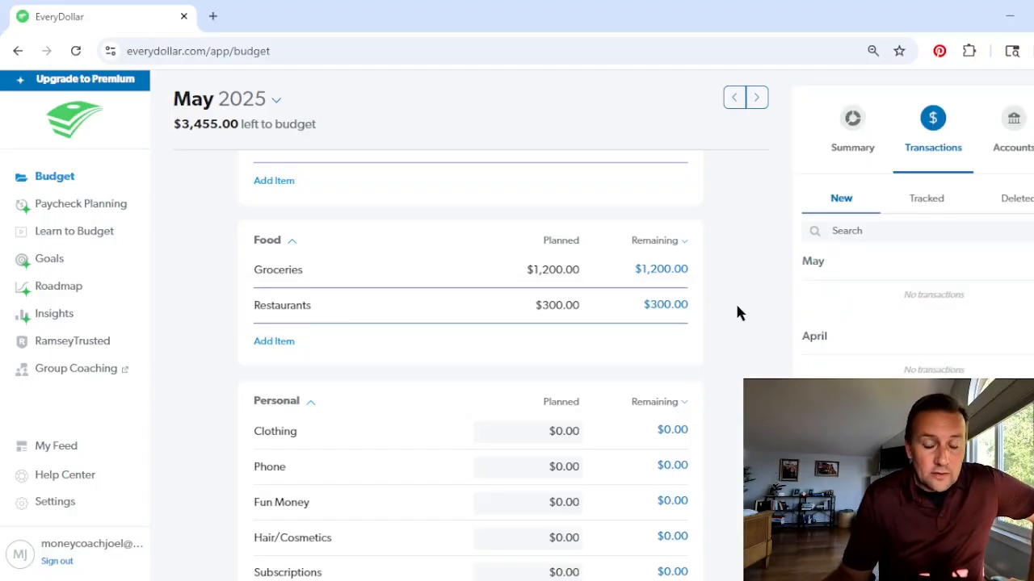
Turn the Clothing item under Personal into a fund and set its planned amount to $75.
scroll(736, 313, "down", 1)
scroll(737, 314, "down", 1)
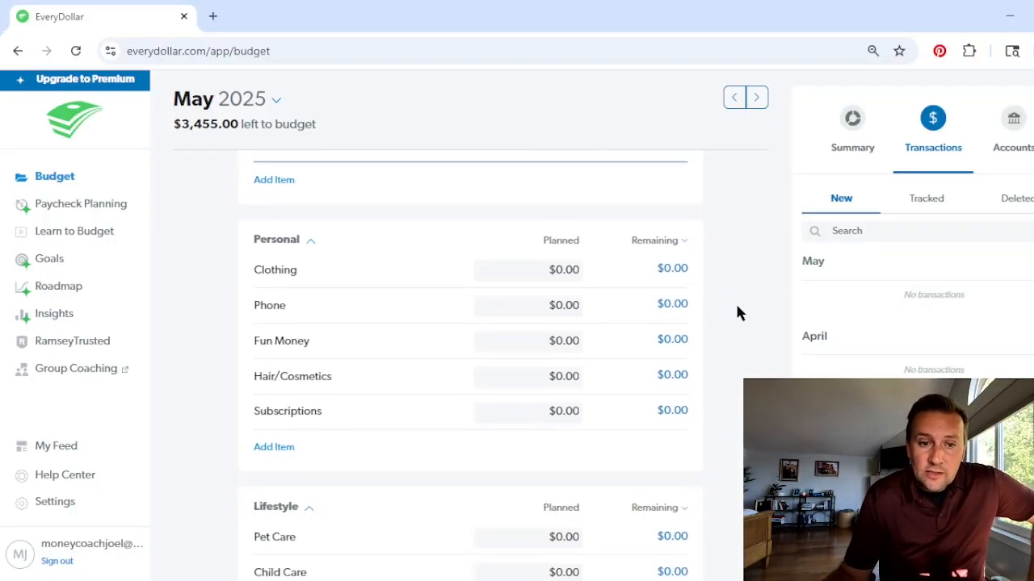
left_click(575, 271)
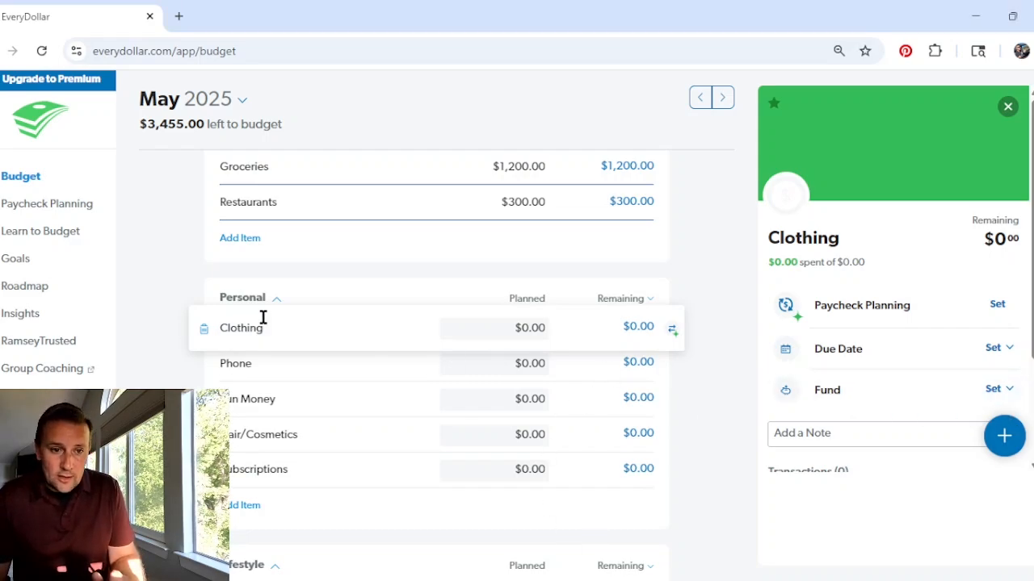
left_click(999, 393)
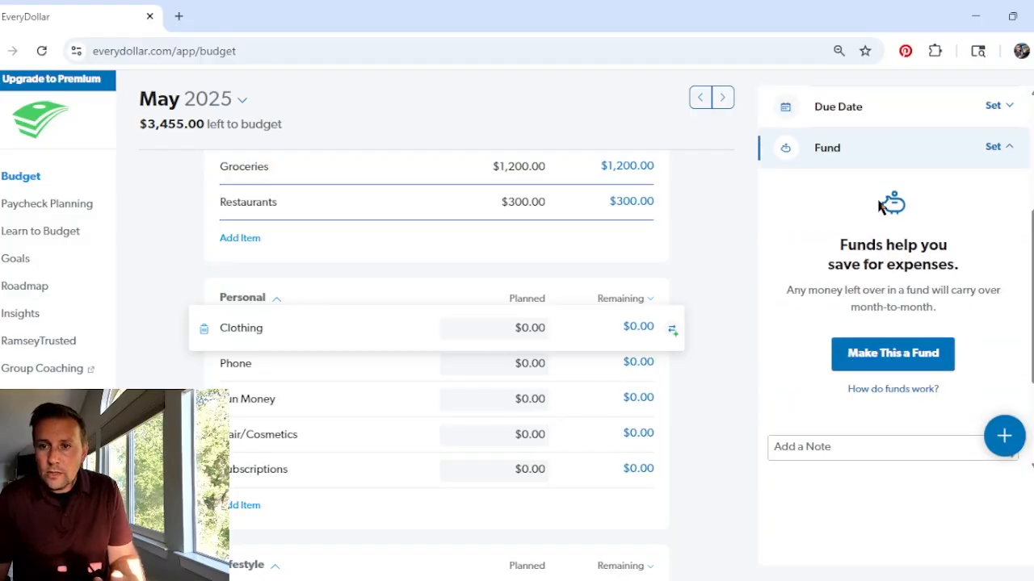
left_click(893, 360)
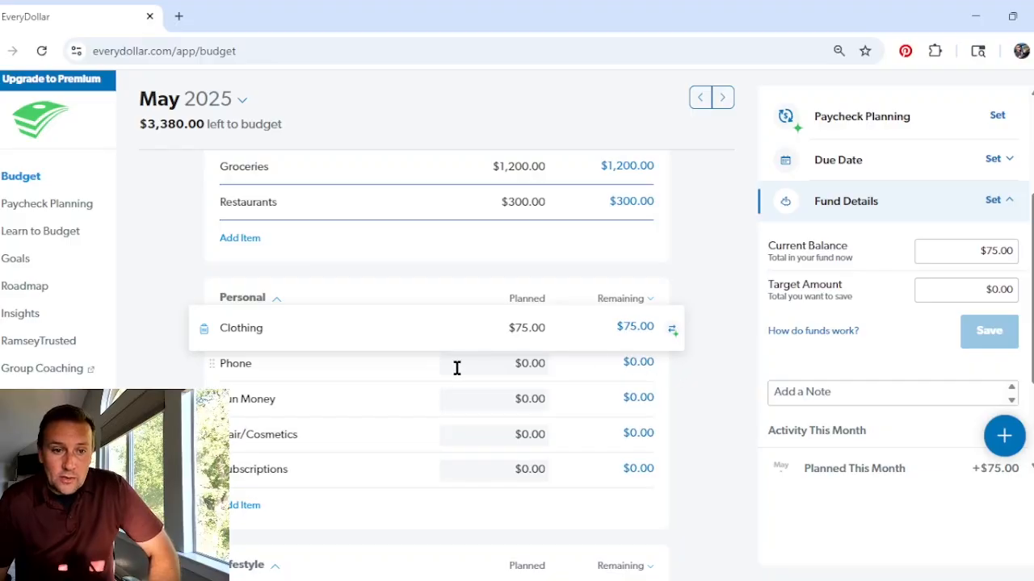
Set the planned amount of the Phone item under Personal to $100.
left_click(529, 365)
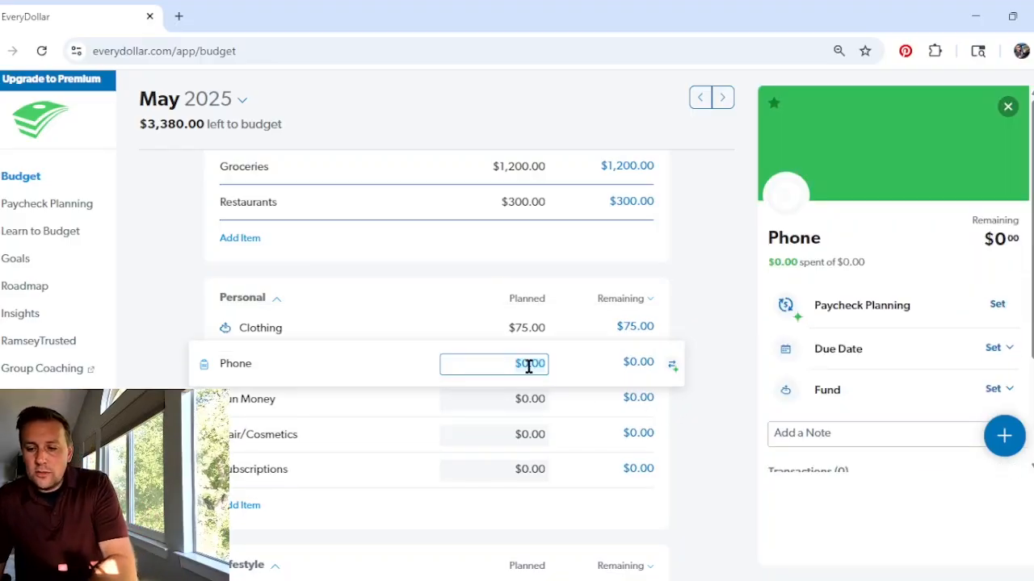
type("100")
key("Return")
Rename the Fun Money item under Personal by putting the first partner's name in possessive form before it.
left_click(509, 399)
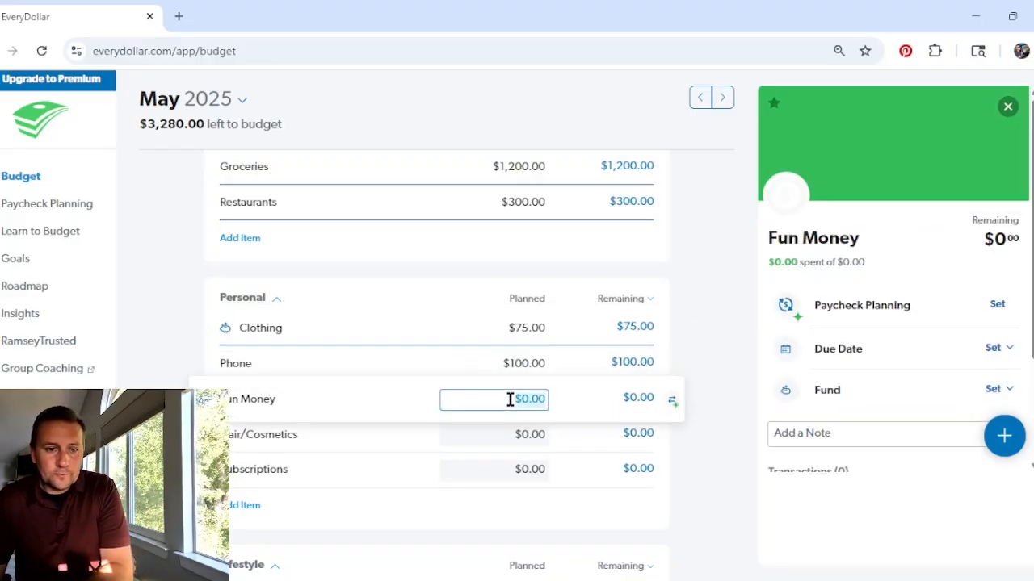
scroll(359, 401, "down", 1)
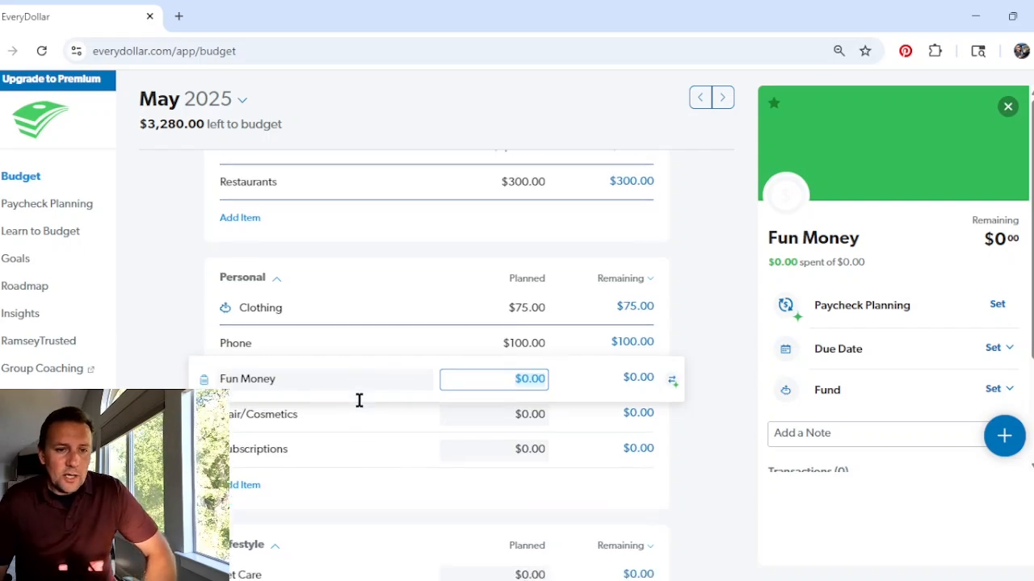
left_click(712, 343)
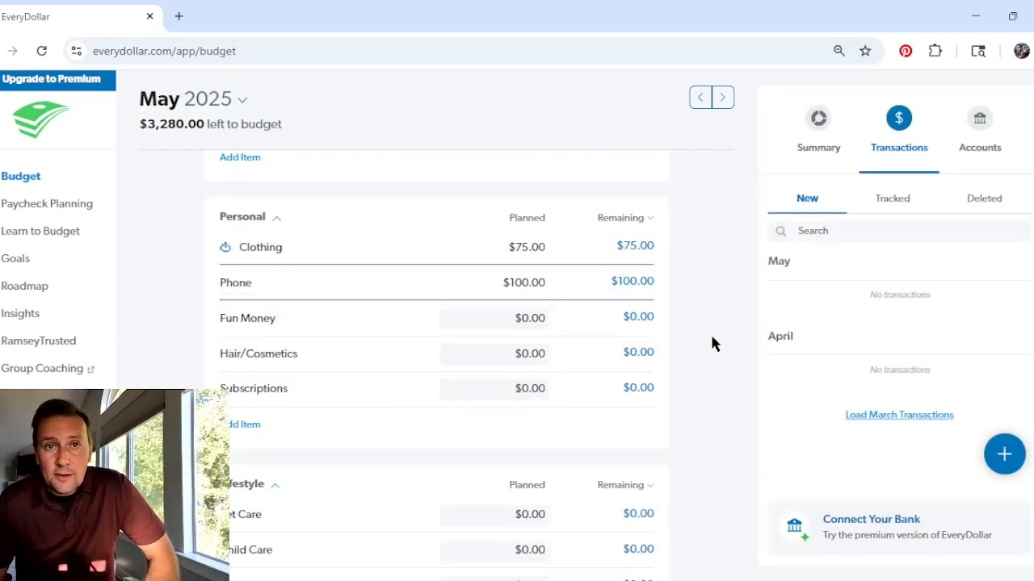
left_click(277, 319)
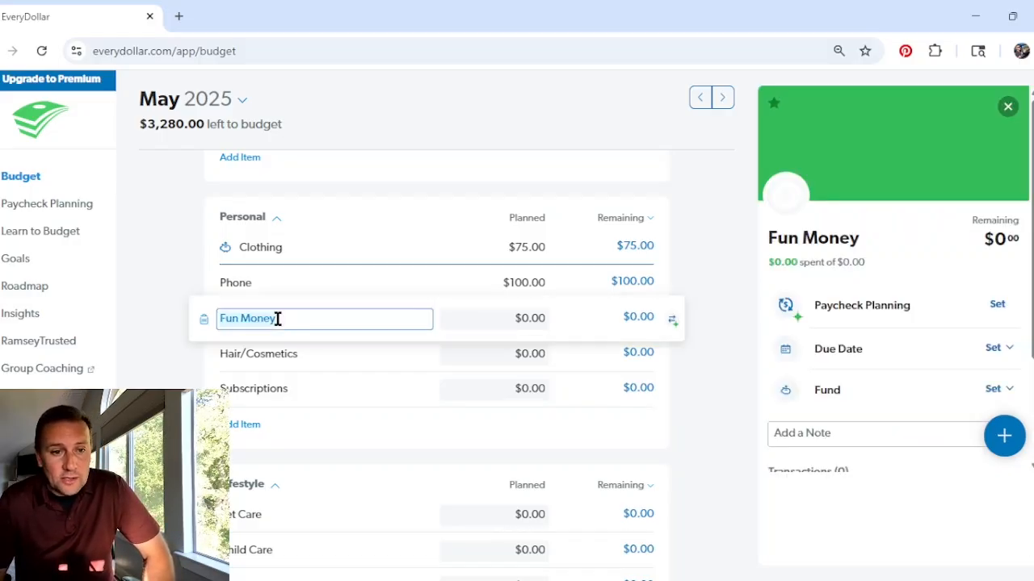
left_click(221, 319)
type("Jon")
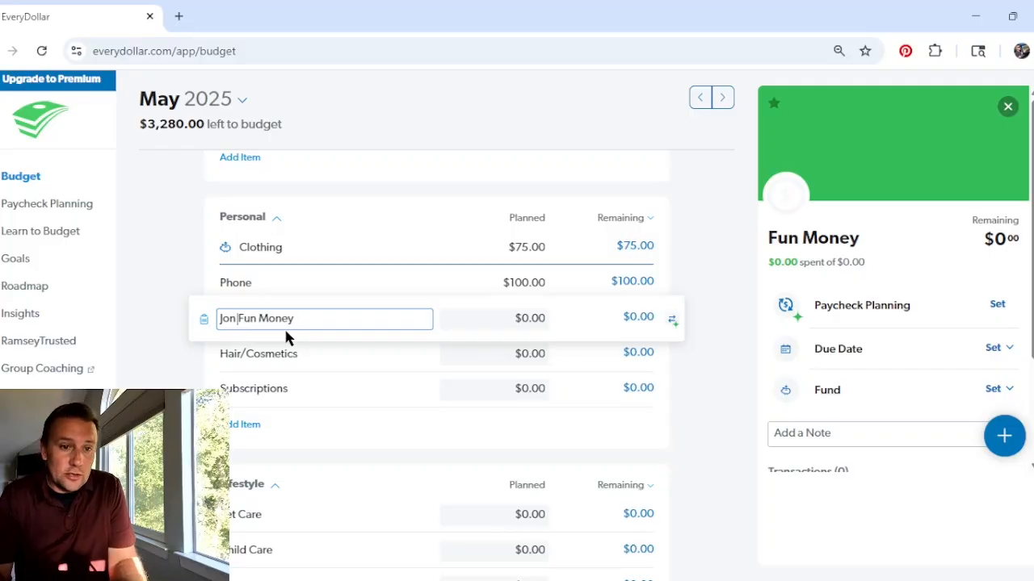
type("'s")
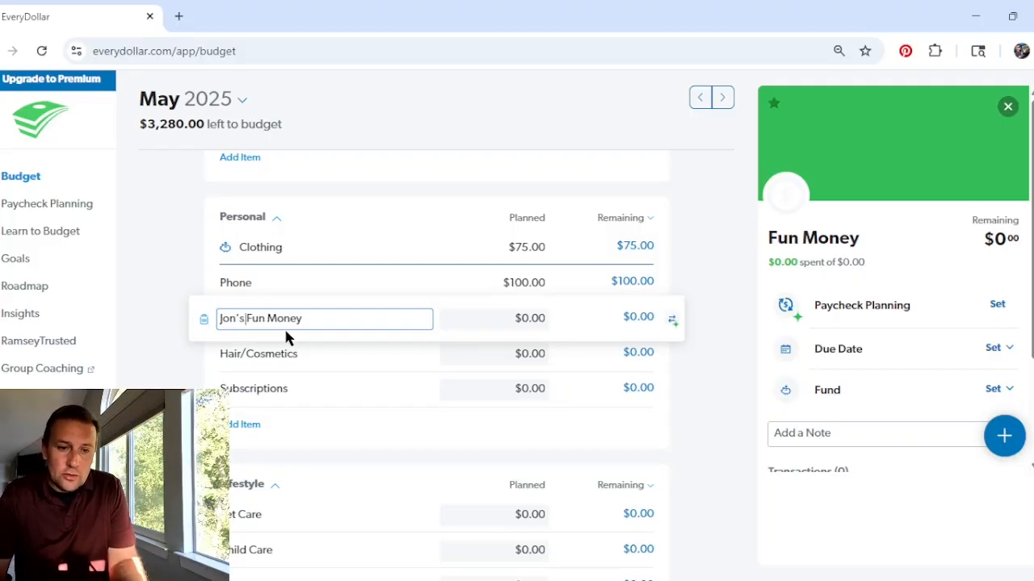
left_click(703, 340)
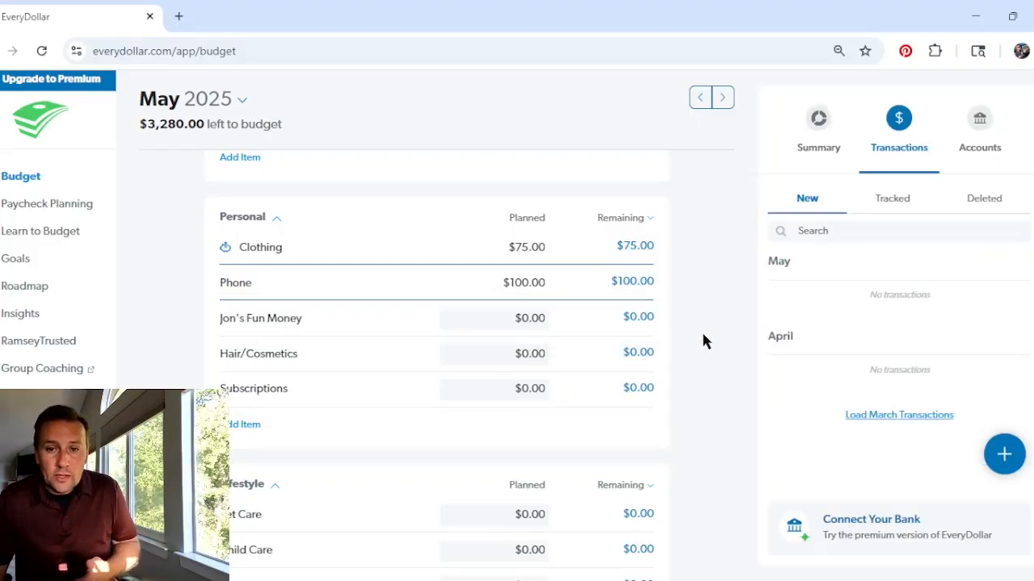
Add a Fun Money item in the second partner's name under Personal and place it directly below the first partner's Fun Money item.
left_click(622, 360)
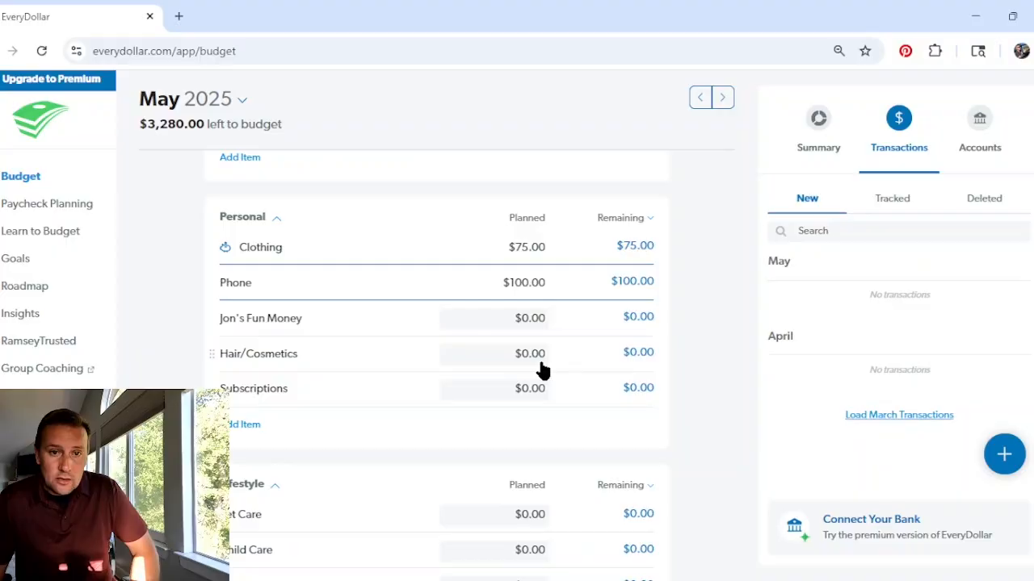
left_click(216, 322)
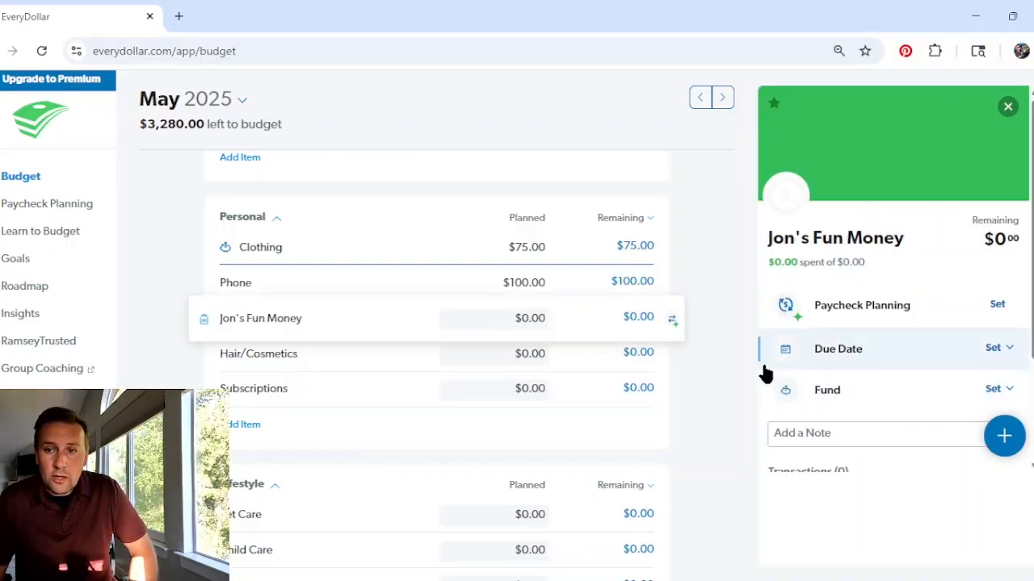
left_click(235, 435)
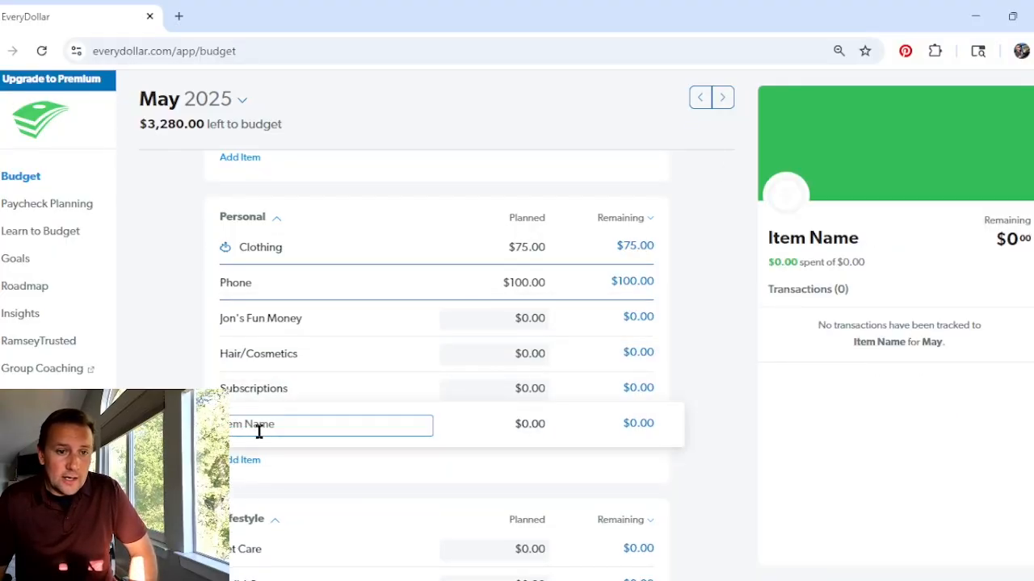
type("Sa")
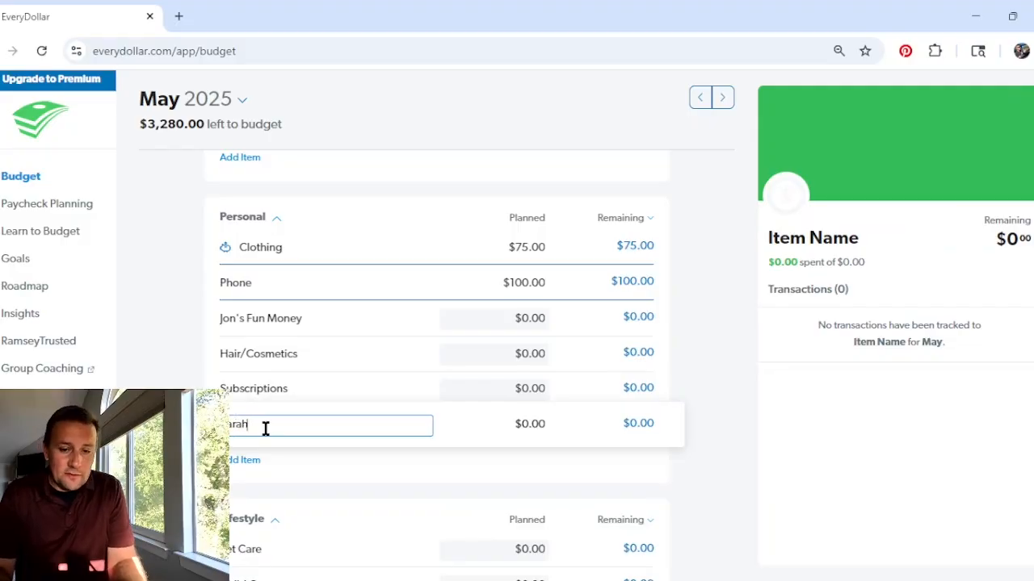
type("rah's")
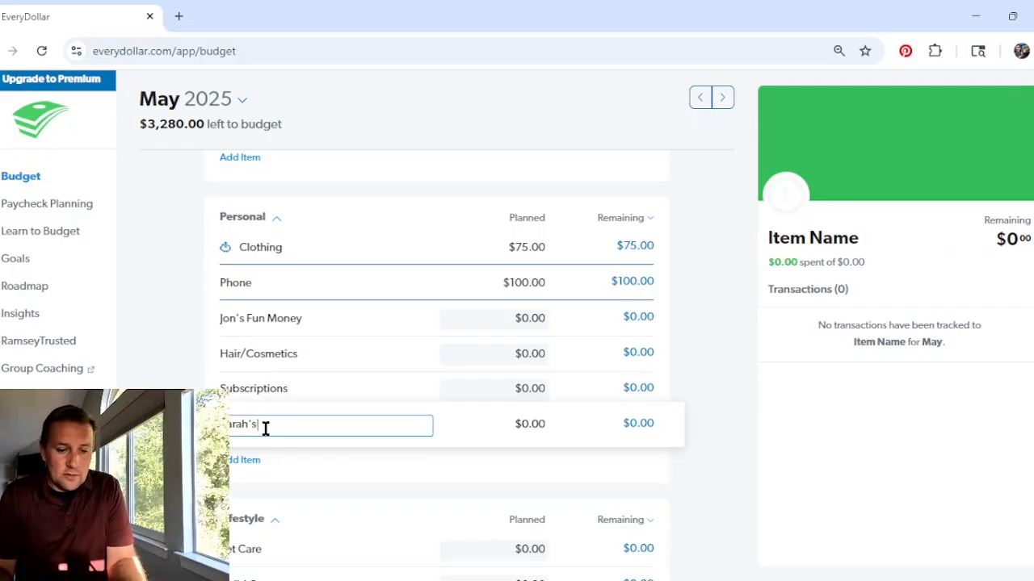
type(" Fun Mo")
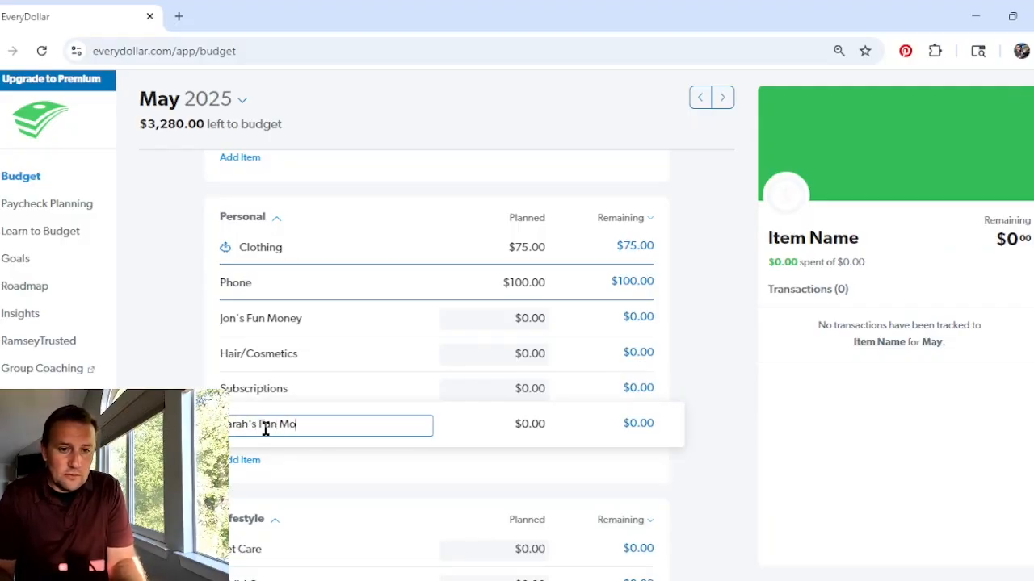
type("ney")
left_click(701, 440)
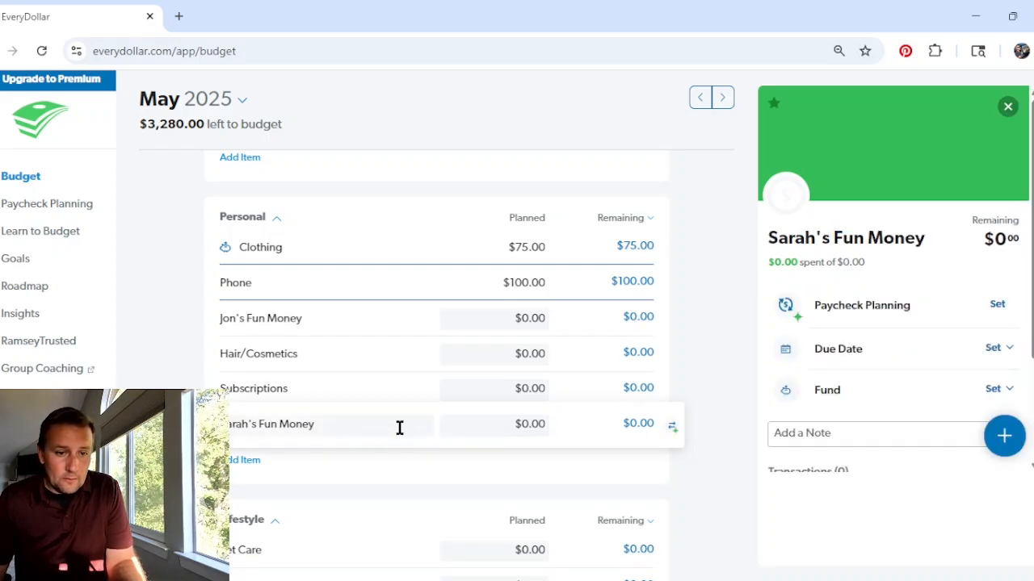
left_click(716, 430)
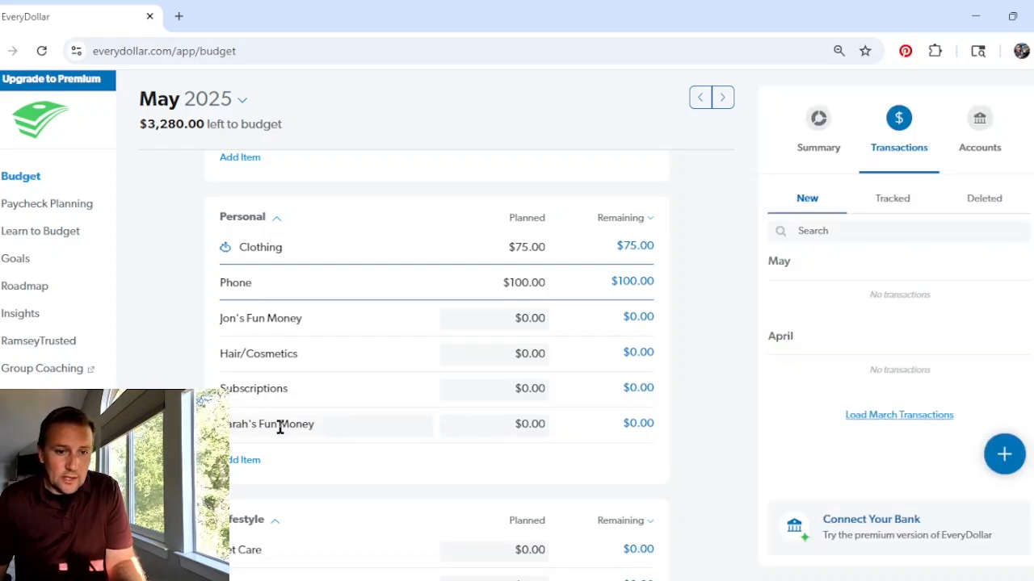
left_click_drag(212, 424, 206, 351)
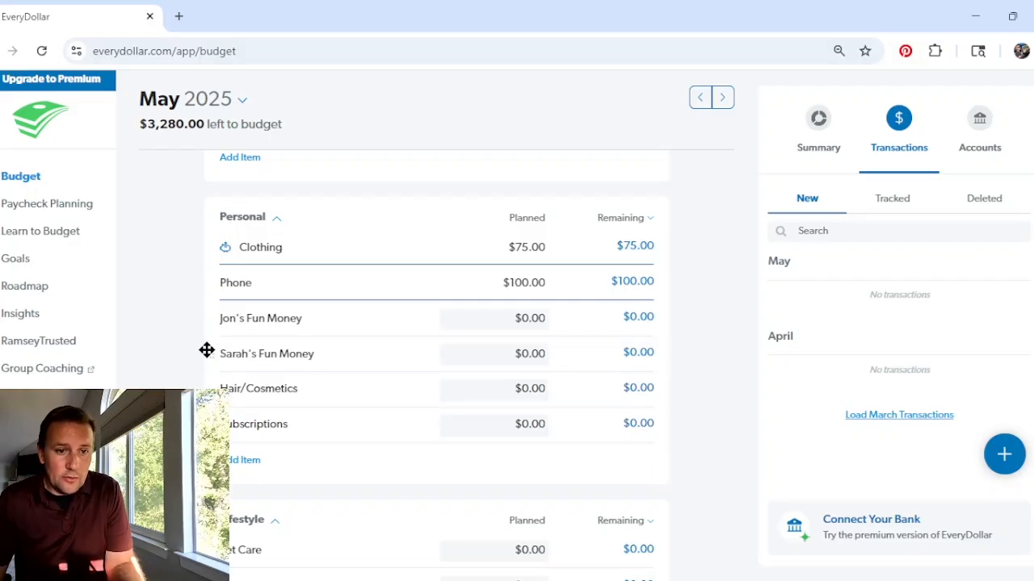
Set the planned amount of both partners' Fun Money items under Personal to $80 each.
left_click(526, 317)
type("80")
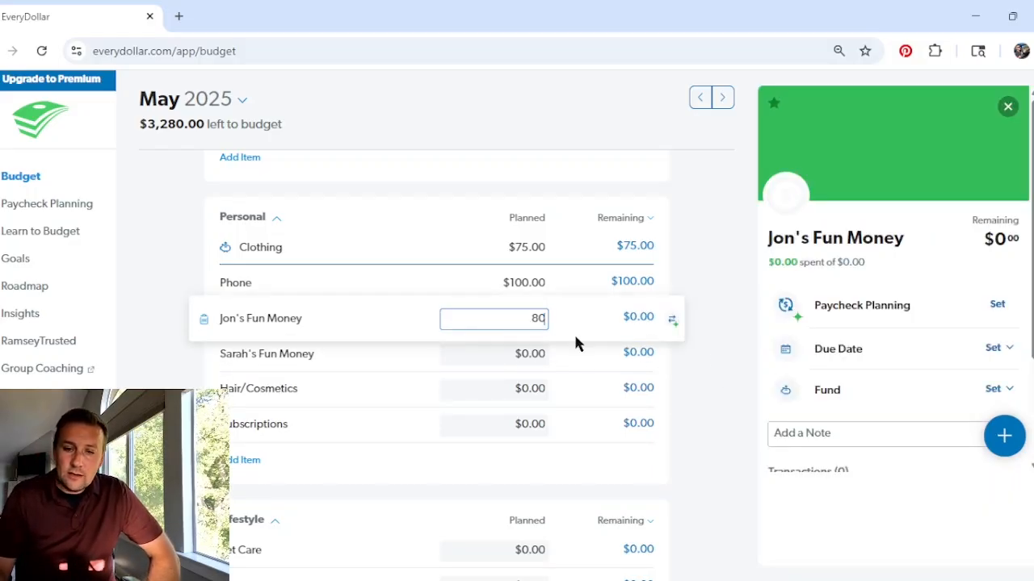
key("Tab")
type("80")
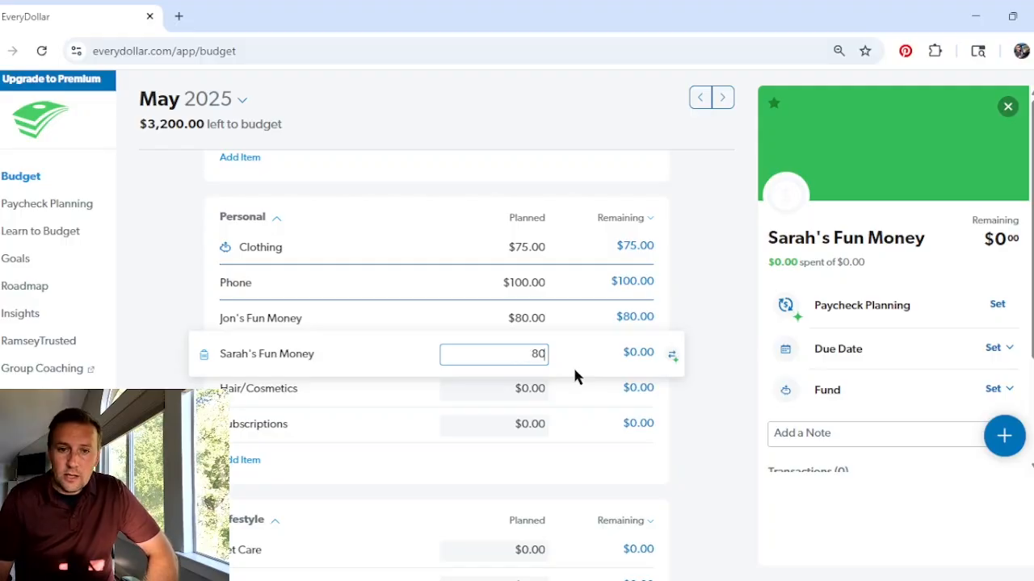
left_click(719, 353)
Set the planned amount of the Hair/Cosmetics item under Personal to $50.
scroll(566, 319, "down", 1)
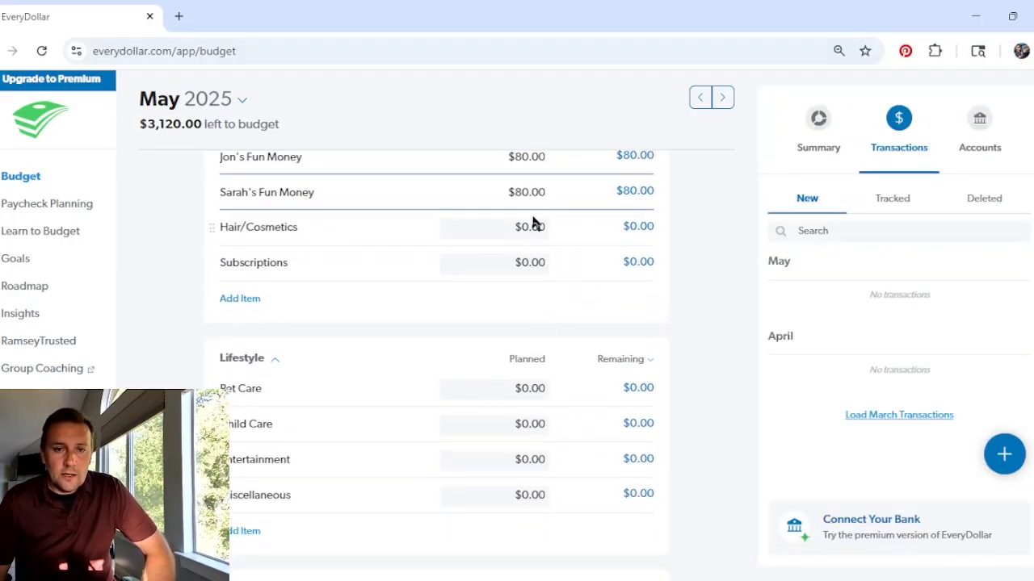
left_click(530, 227)
scroll(517, 307, "up", 1)
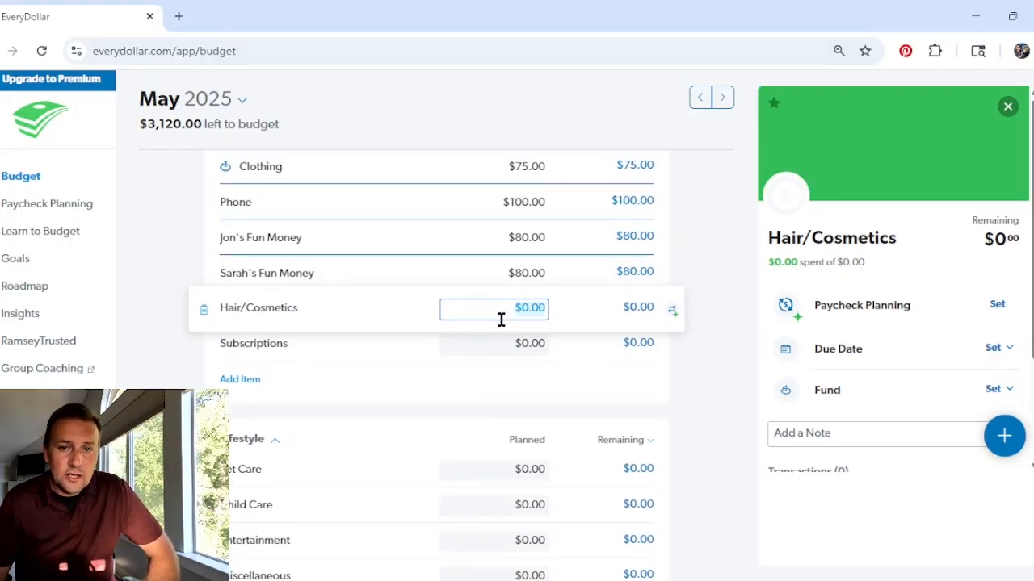
type("50")
left_click(736, 307)
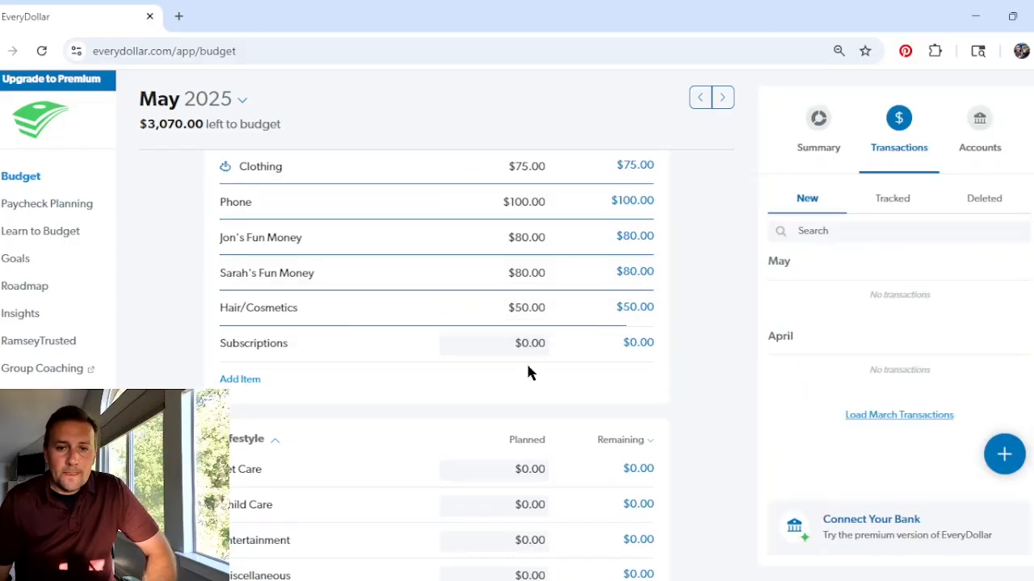
Set the planned amount of the Subscriptions item under Personal to $75.
left_click(542, 346)
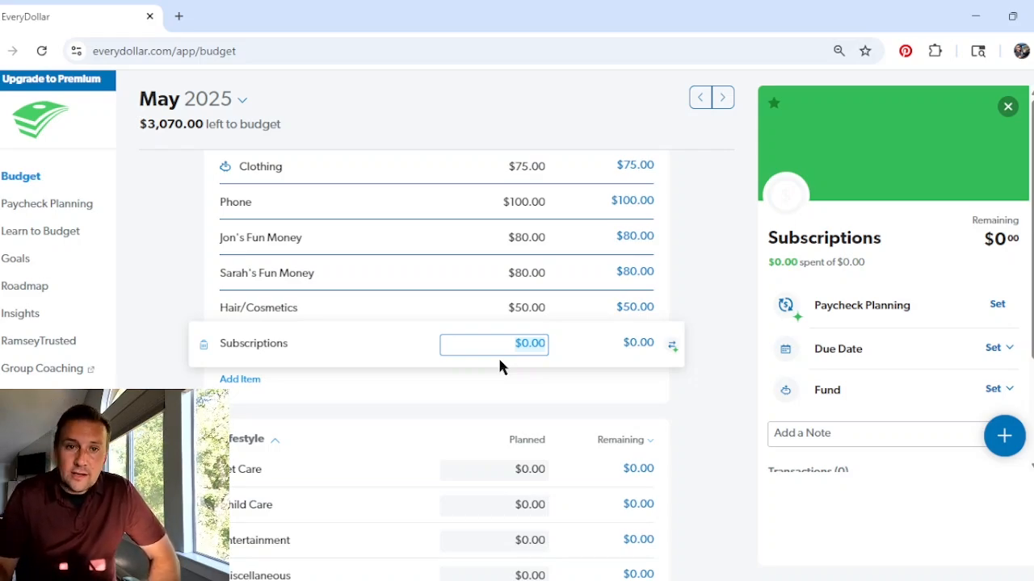
type("75")
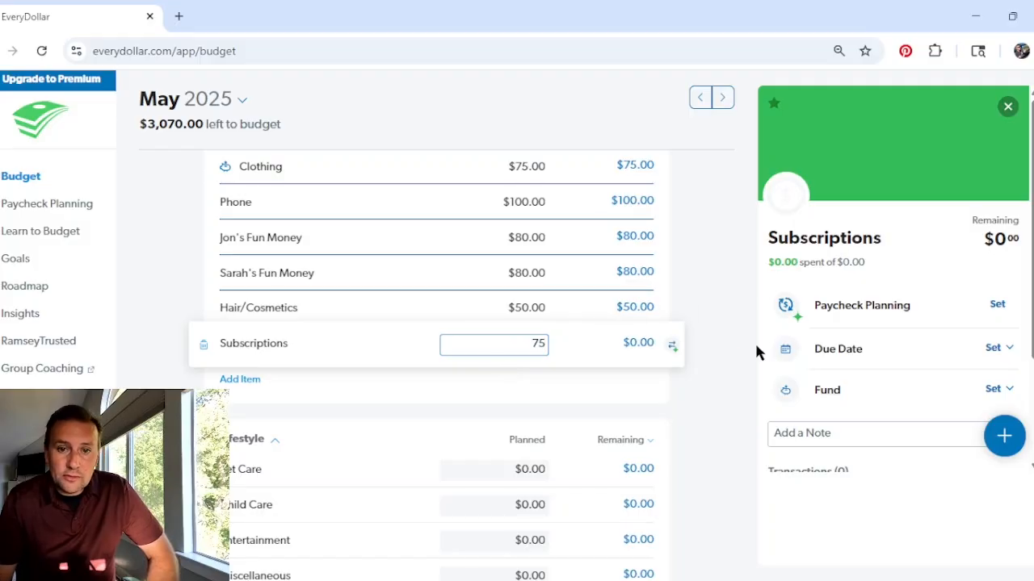
left_click(733, 356)
Delete the Pet Care item from the Lifestyle group of this month's budget.
scroll(703, 356, "down", 4)
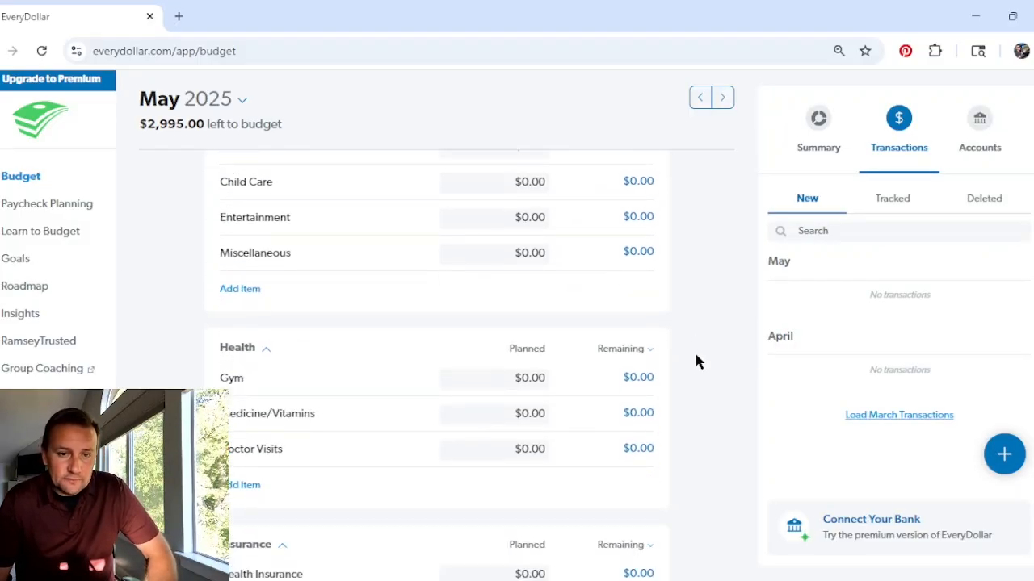
scroll(699, 362, "up", 1)
left_click(214, 235)
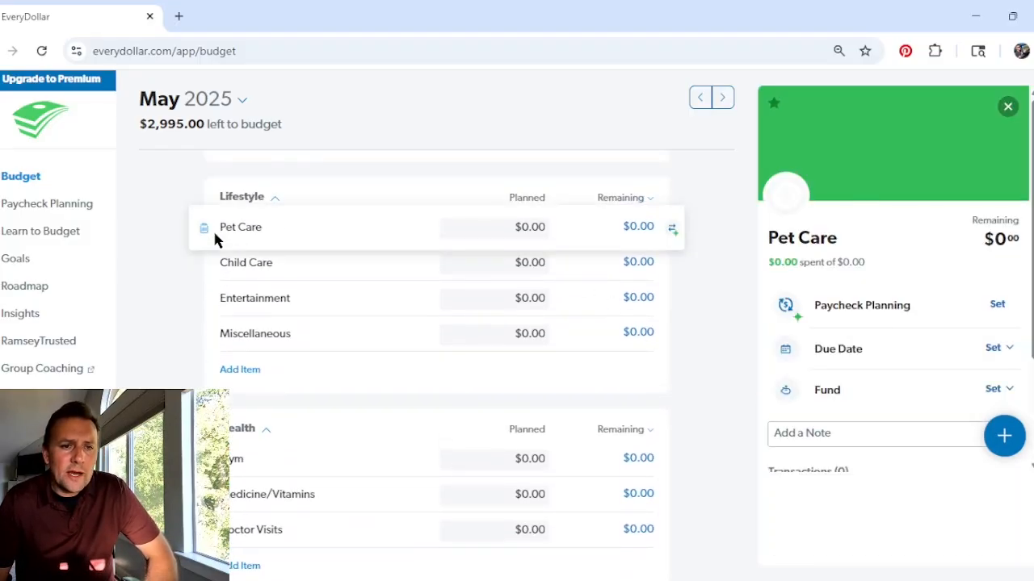
left_click(203, 230)
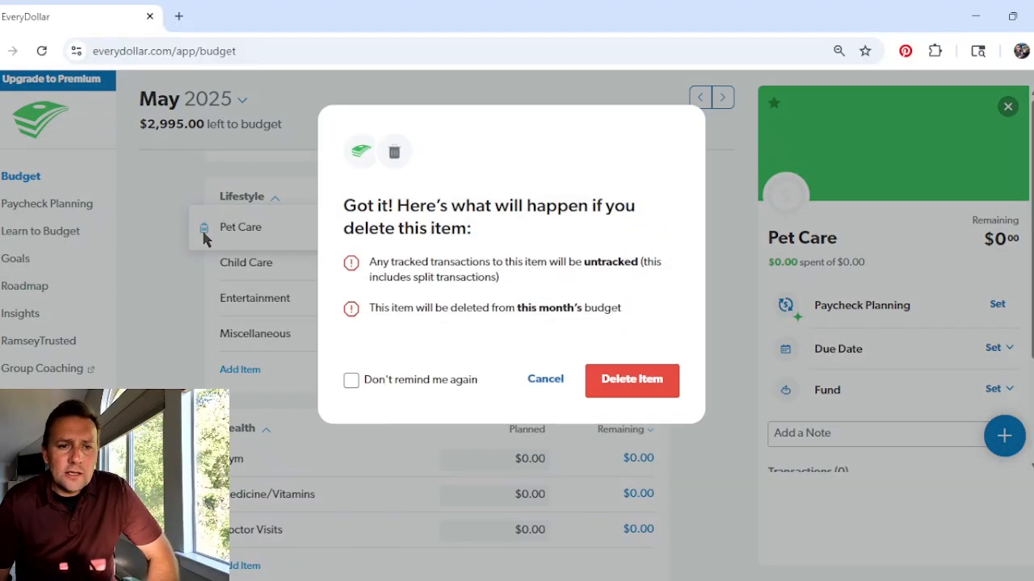
left_click(642, 388)
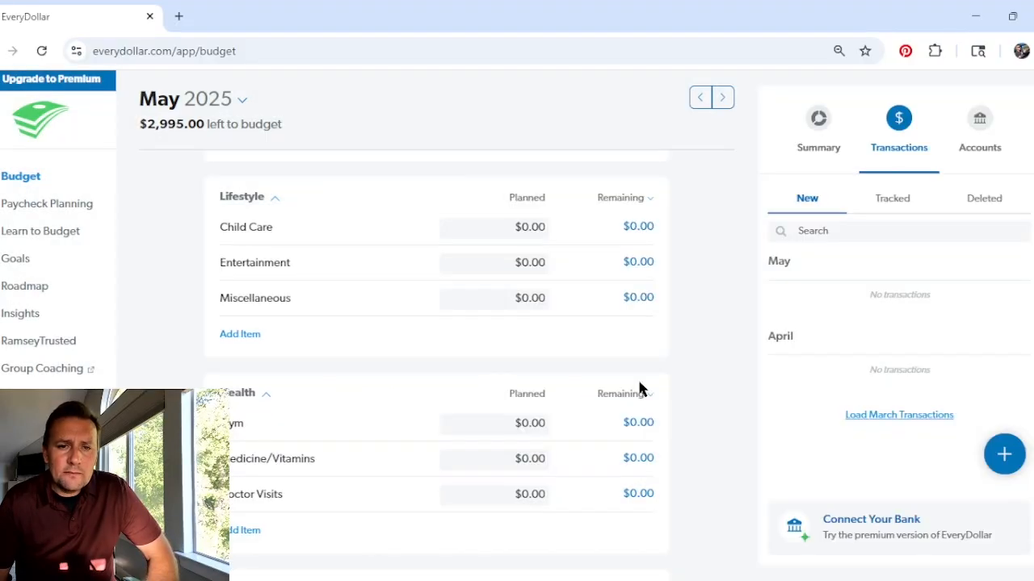
Delete the Child Care item from the Lifestyle group of this month's budget.
scroll(214, 239, "up", 1)
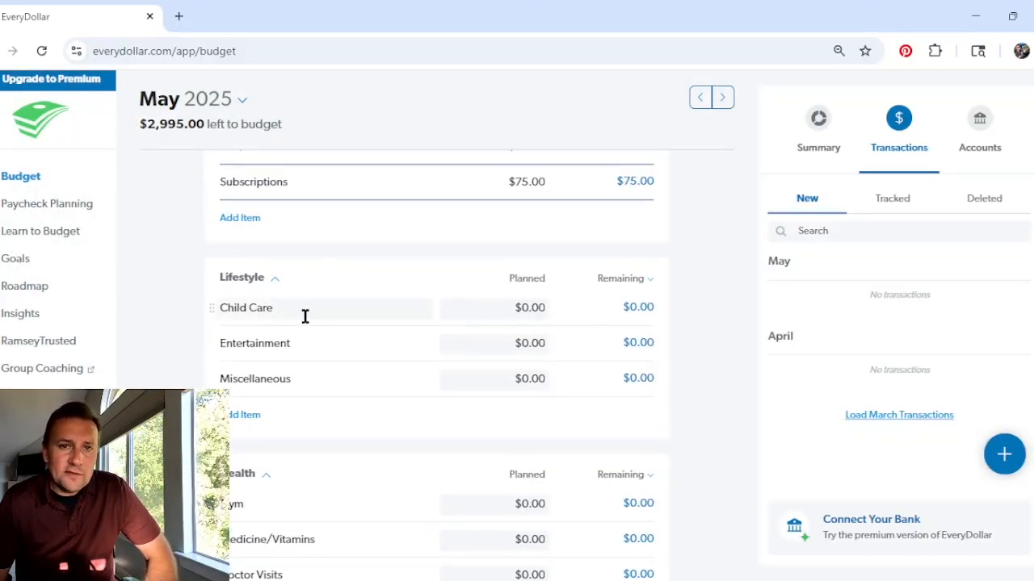
left_click(206, 310)
left_click(203, 310)
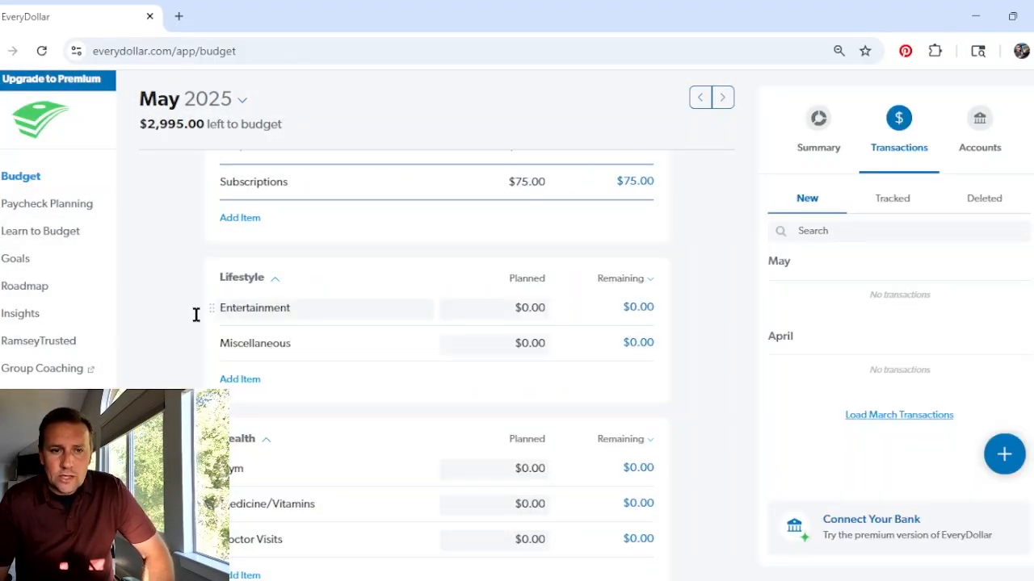
Set the planned amount of the Entertainment item under Lifestyle to $75.
left_click(217, 307)
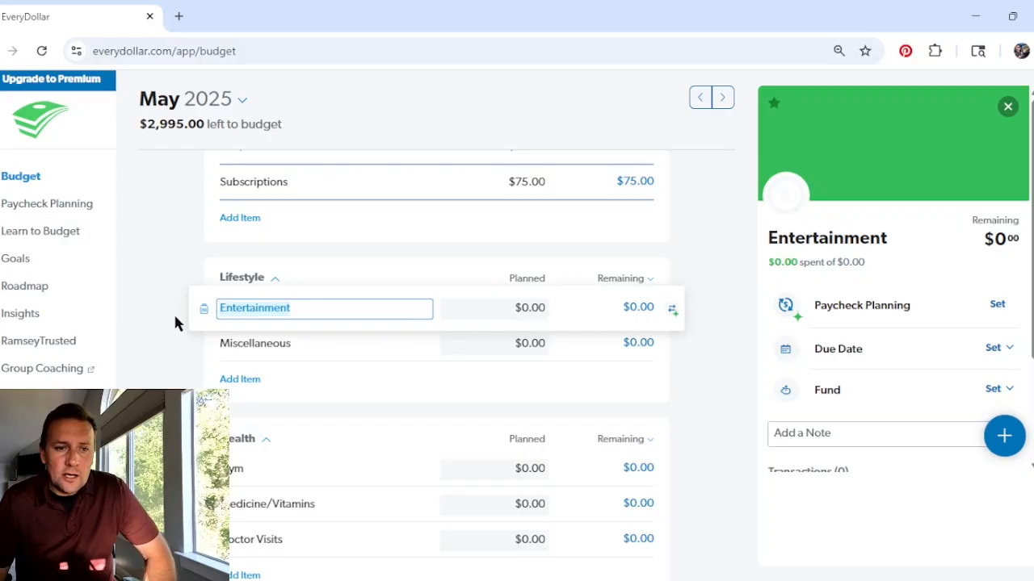
left_click(173, 312)
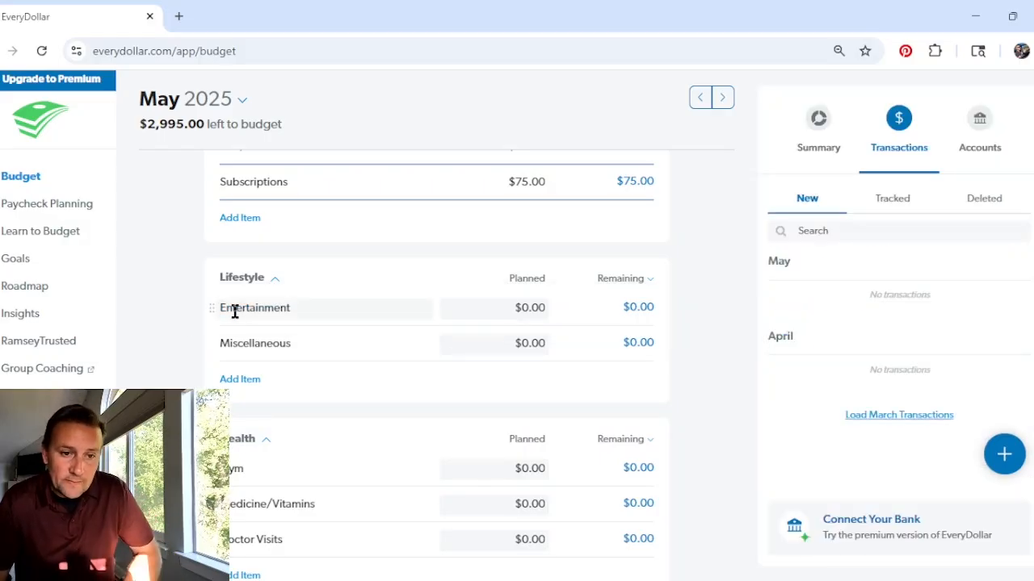
left_click(215, 311)
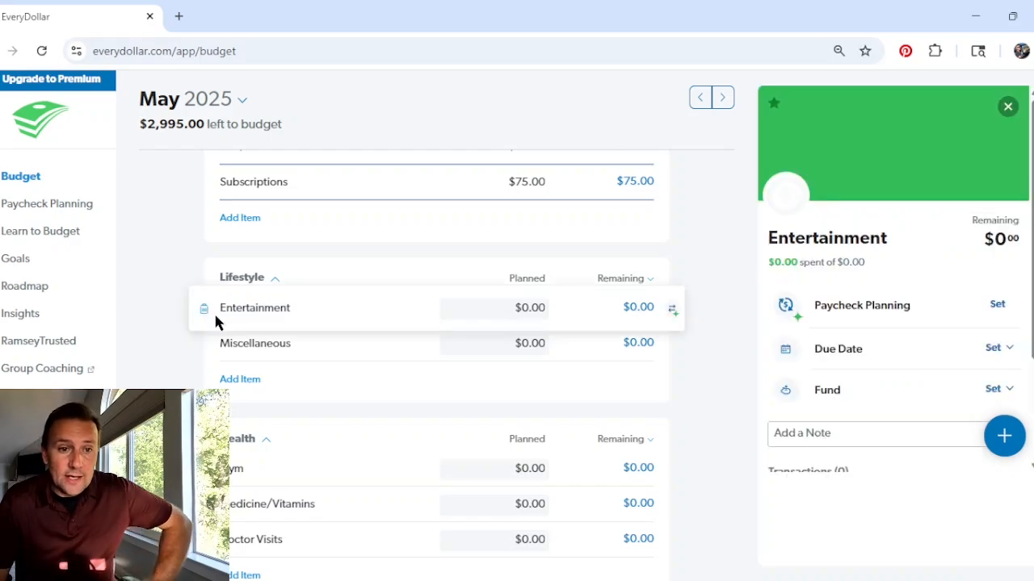
left_click(536, 310)
type("750")
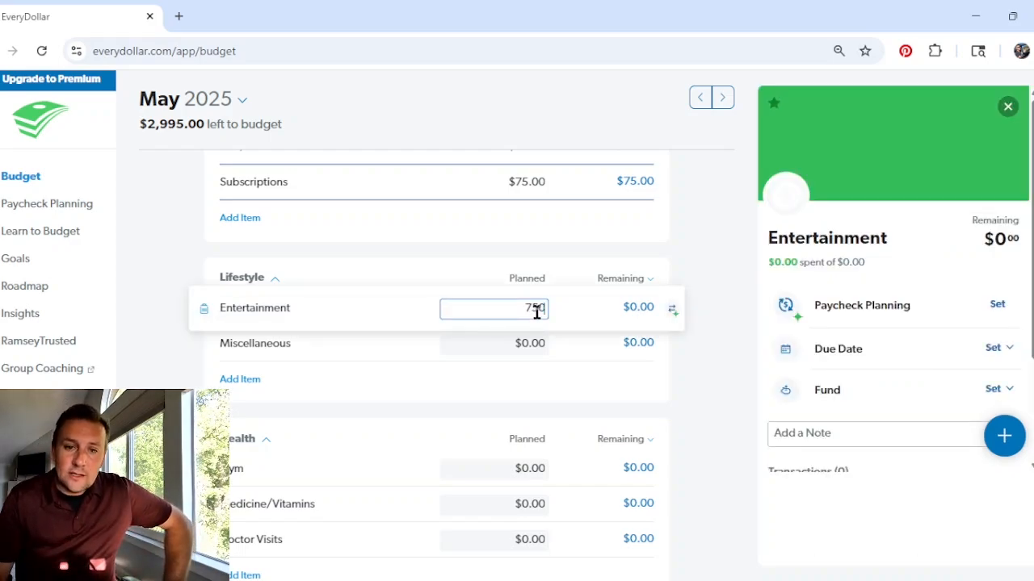
key("BackSpace")
left_click(710, 319)
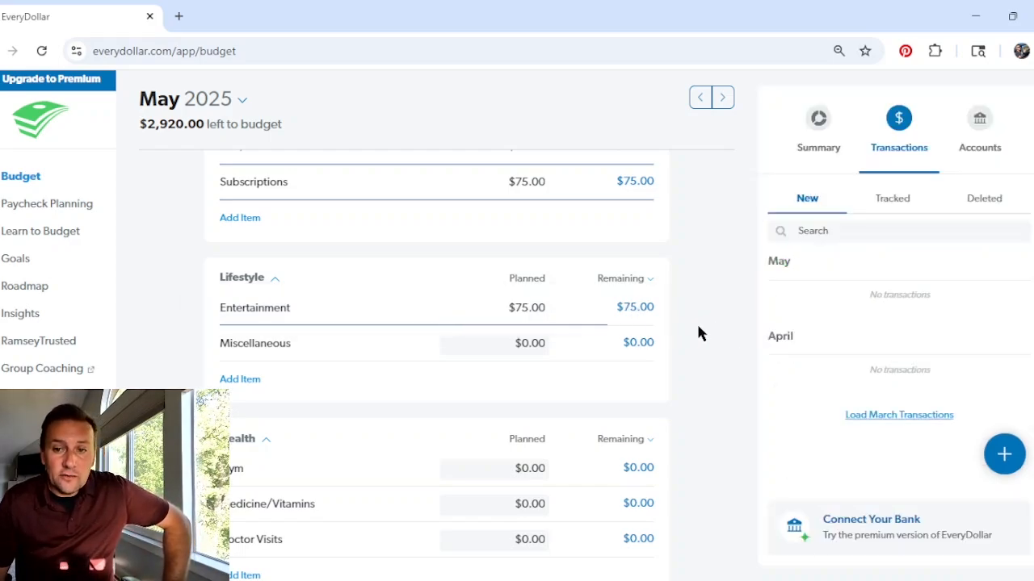
Turn the Entertainment item under Lifestyle into a fund and save its fund details without entering a target amount.
left_click(213, 307)
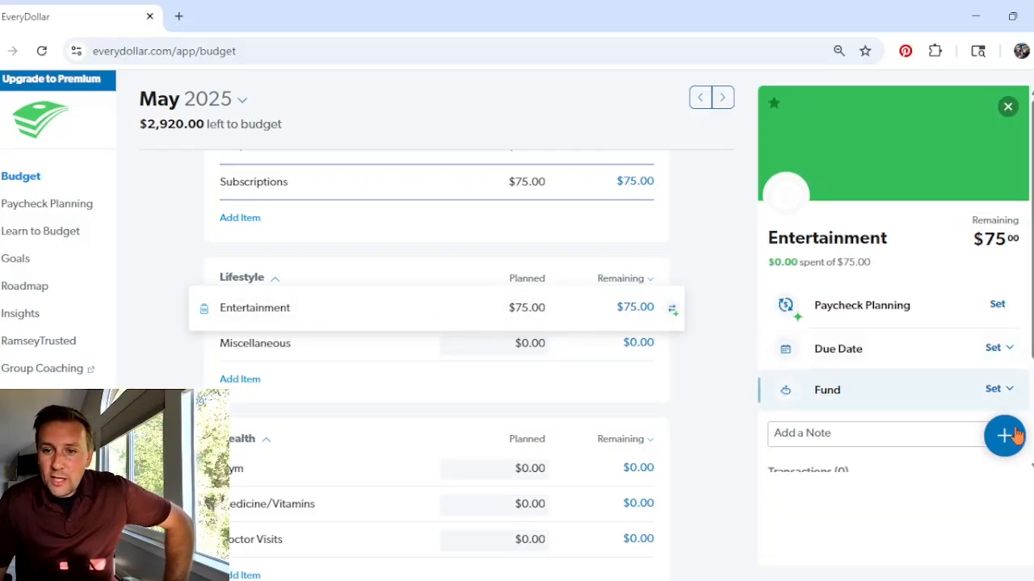
left_click(998, 391)
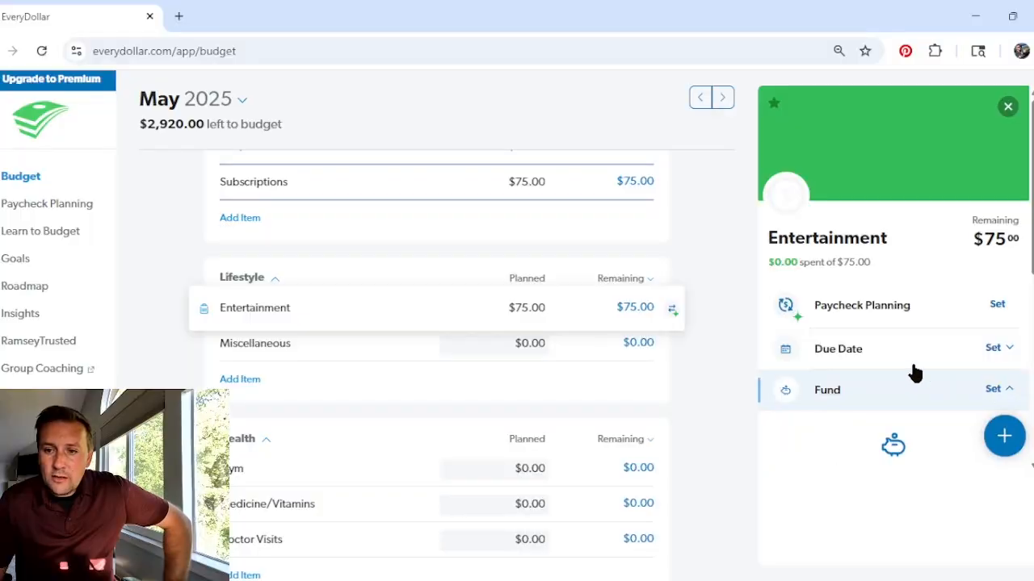
scroll(900, 363, "down", 2)
left_click(923, 269)
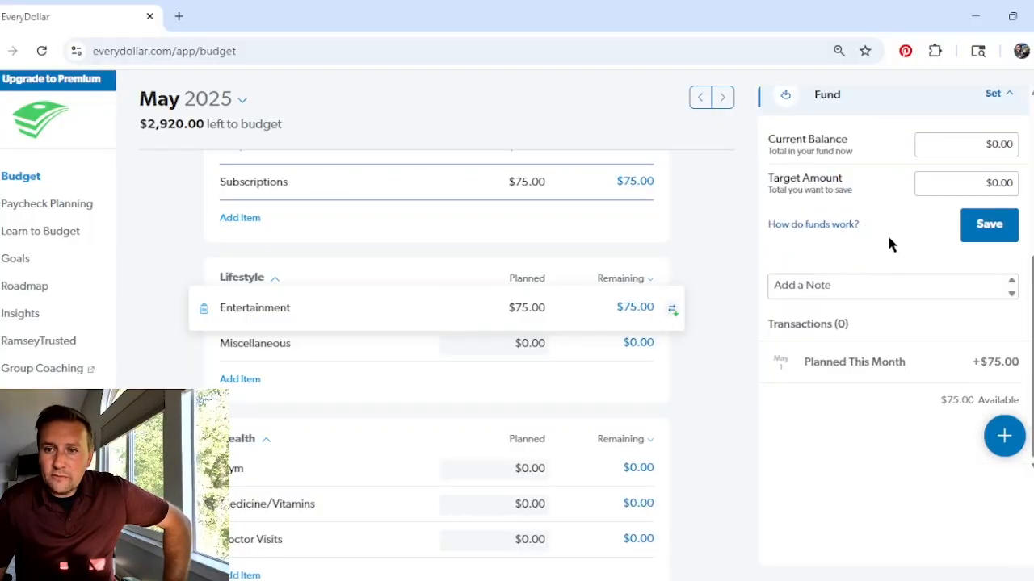
scroll(896, 267, "up", 2)
left_click_drag(977, 306, 1029, 311)
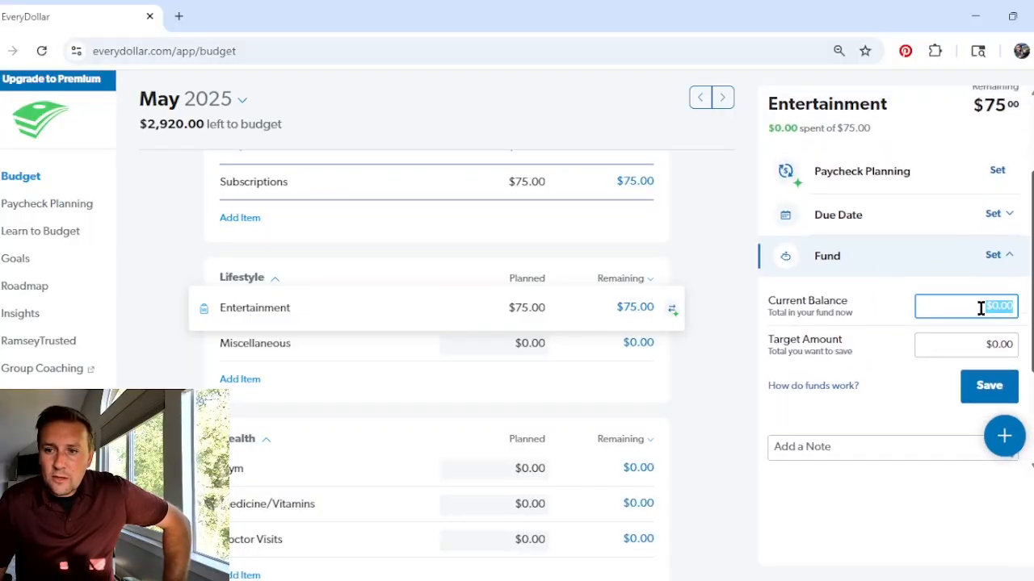
left_click(978, 307)
left_click(990, 385)
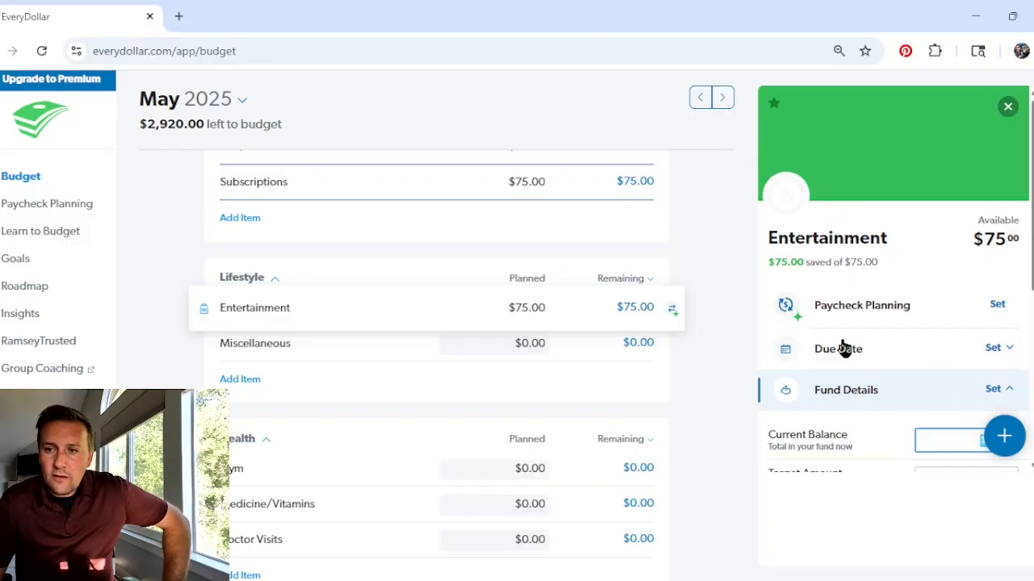
scroll(865, 362, "down", 4)
scroll(886, 338, "up", 1)
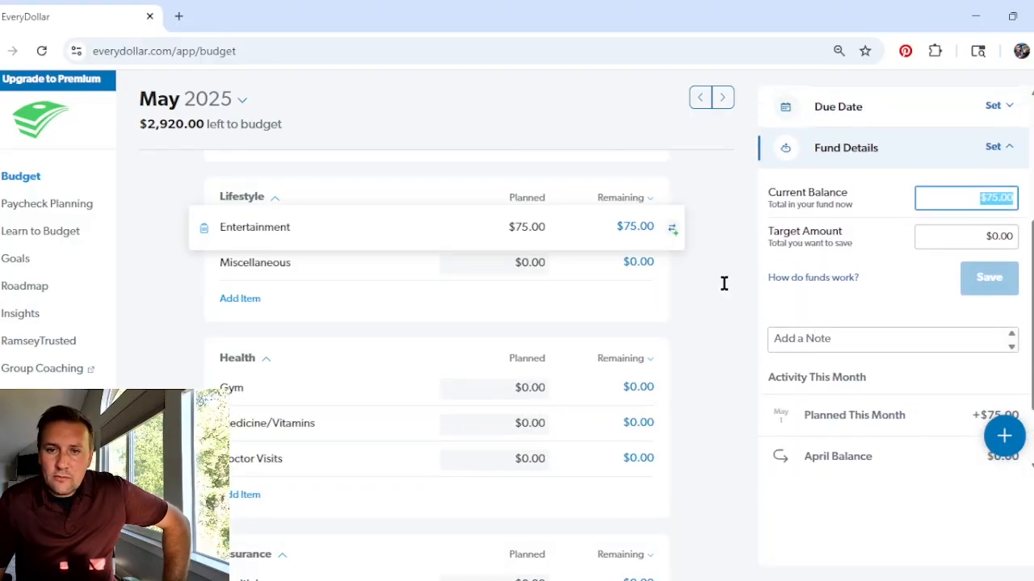
left_click(723, 284)
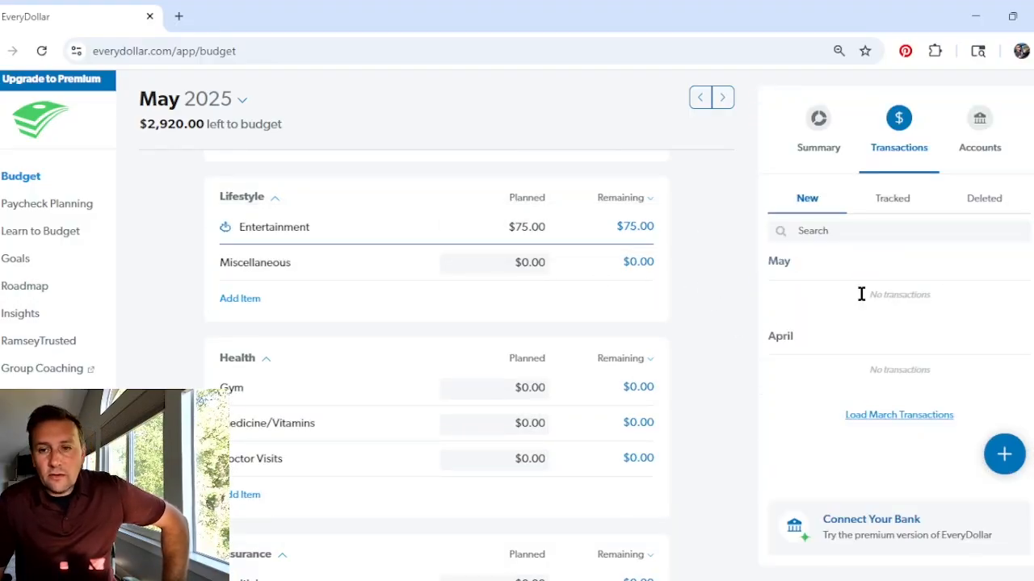
Under Health, set the planned amount of Gym to $35 and of Medicine/Vitamins to $40.
scroll(710, 282, "up", 1)
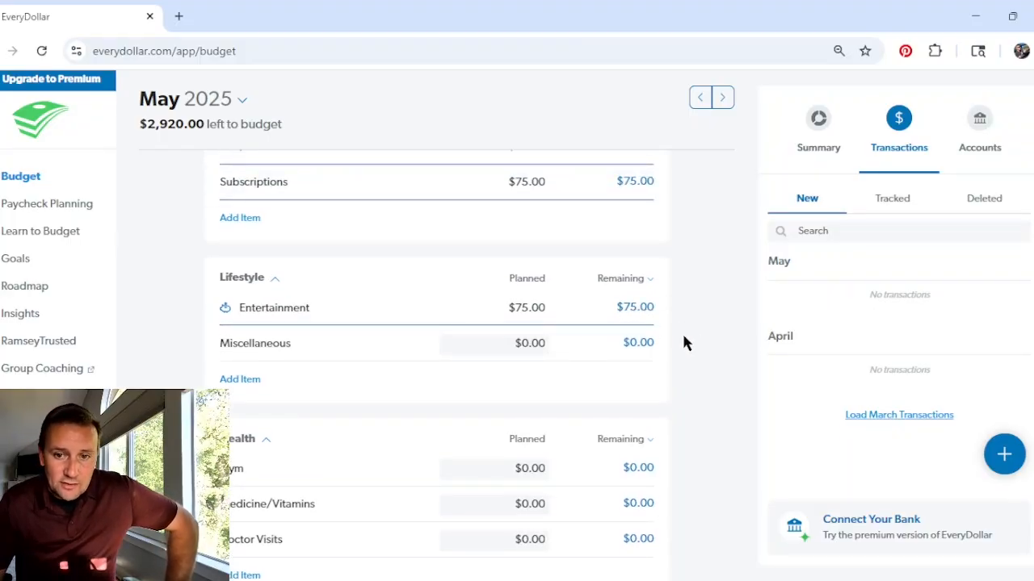
scroll(679, 339, "down", 1)
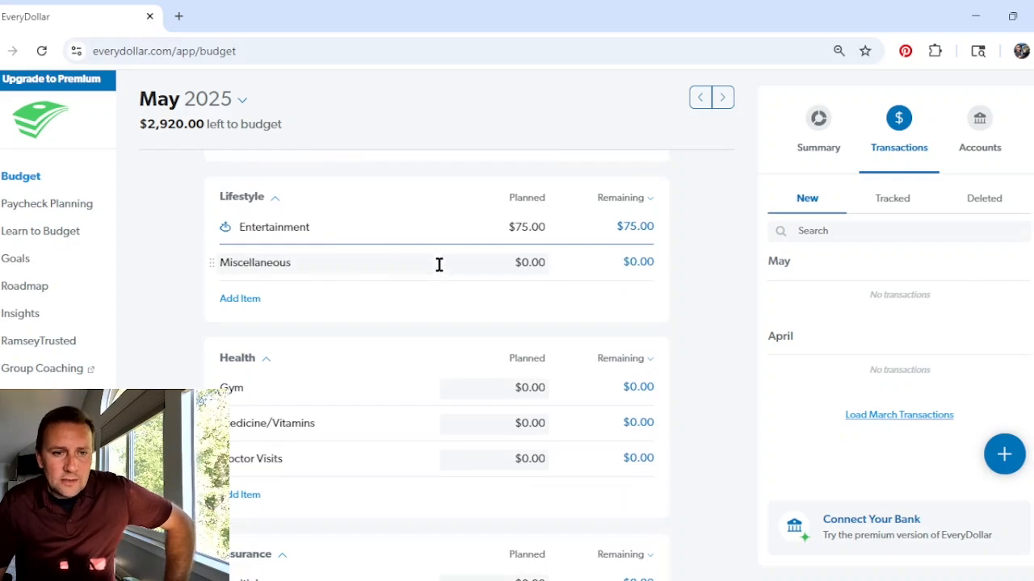
scroll(516, 267, "down", 2)
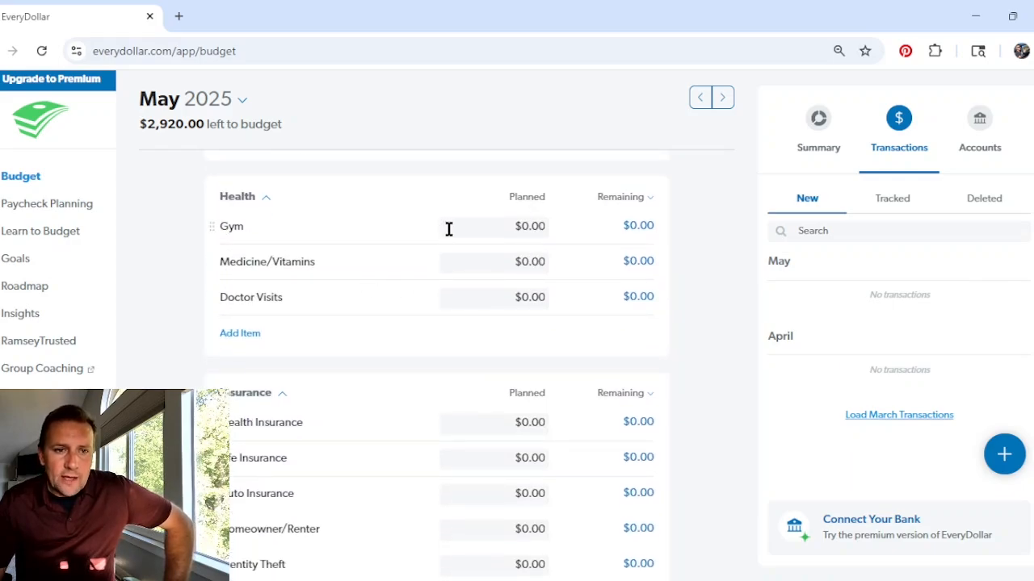
left_click(504, 226)
type("35")
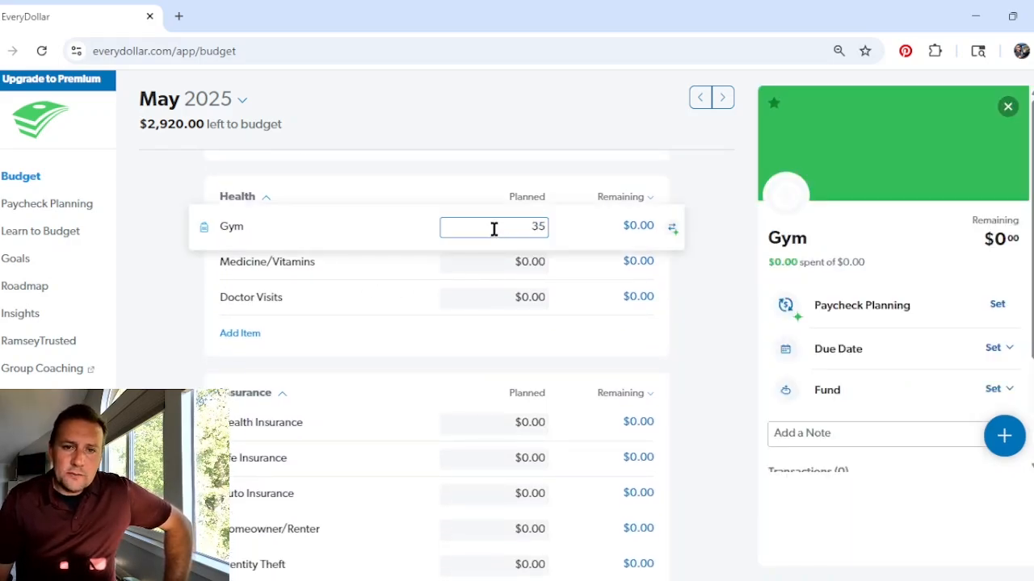
left_click(530, 262)
type("40")
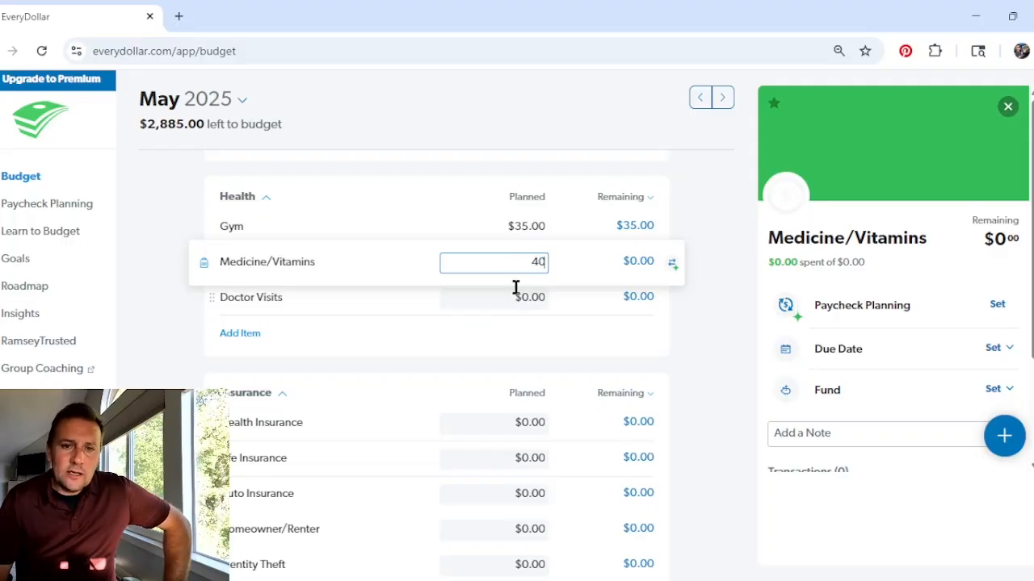
left_click(719, 291)
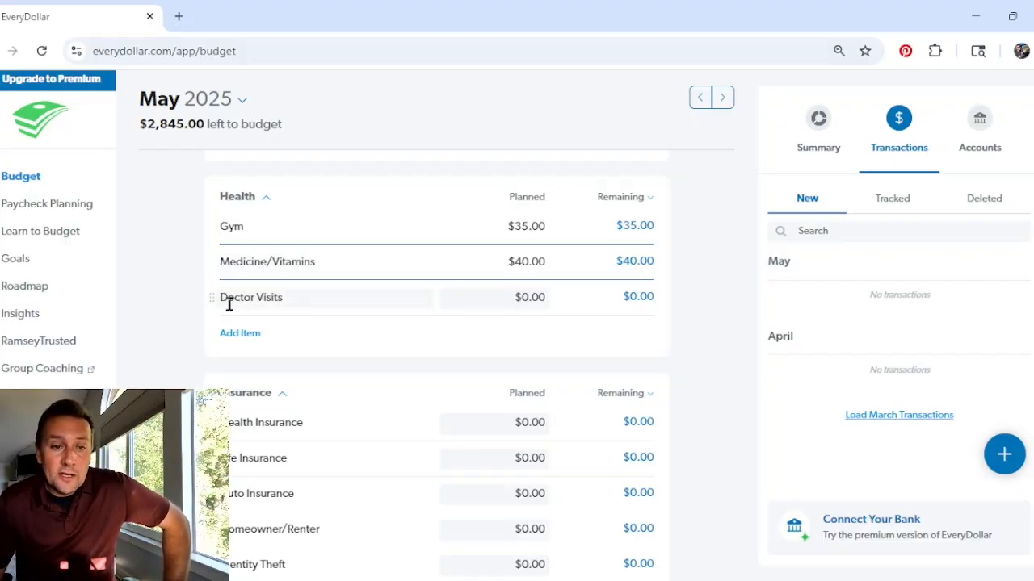
Set the planned amount of the Doctor Visits item under Health to $50.
left_click(531, 300)
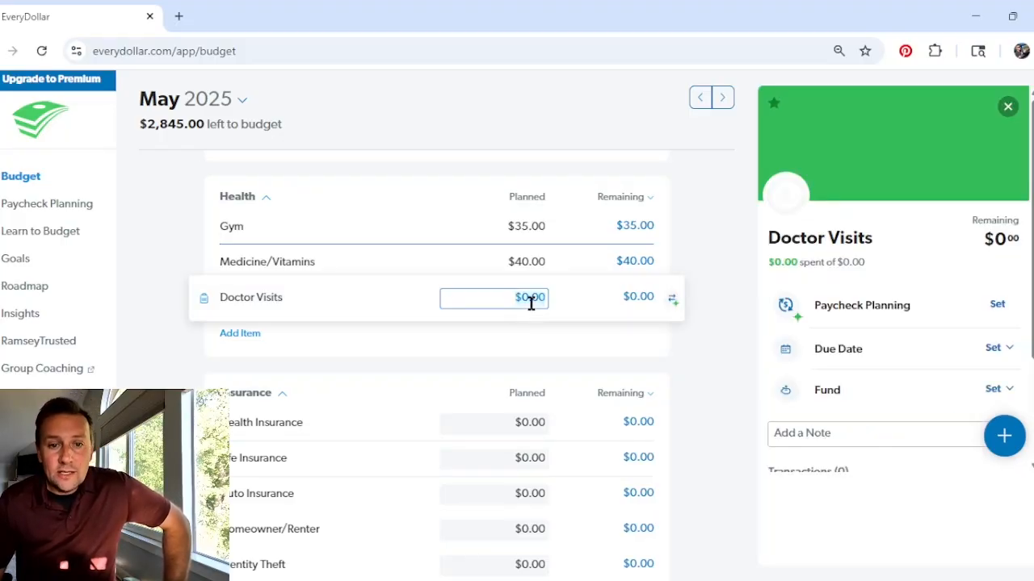
type("50")
left_click(721, 296)
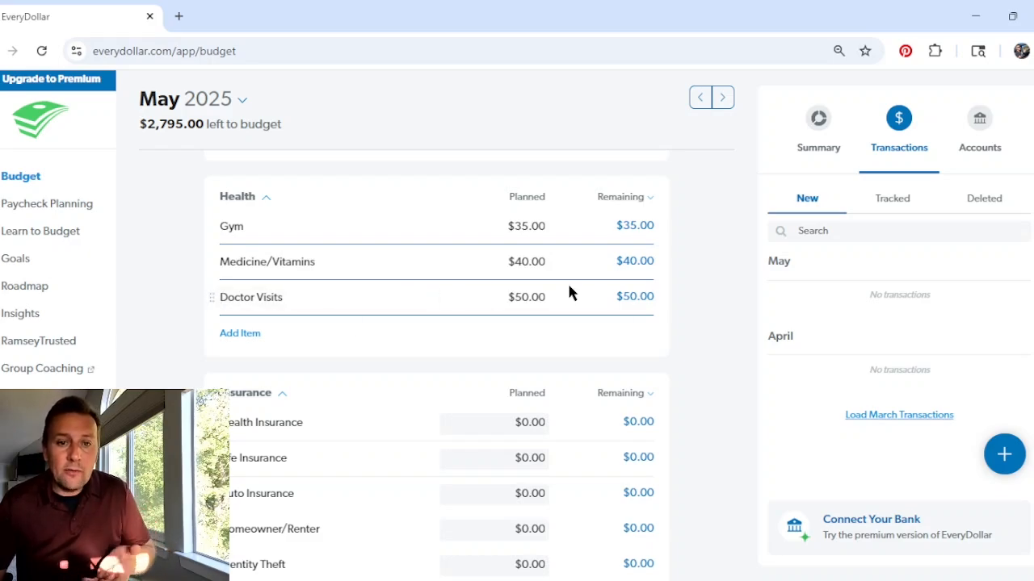
Turn the Doctor Visits item under Health into a fund and save its fund details.
left_click(206, 297)
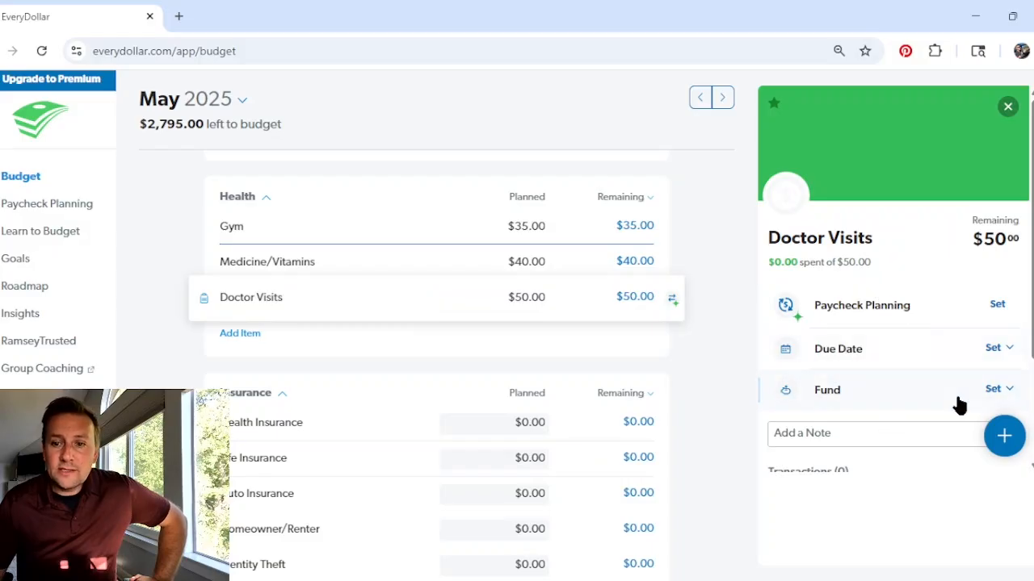
scroll(1005, 387, "down", 2)
left_click(995, 244)
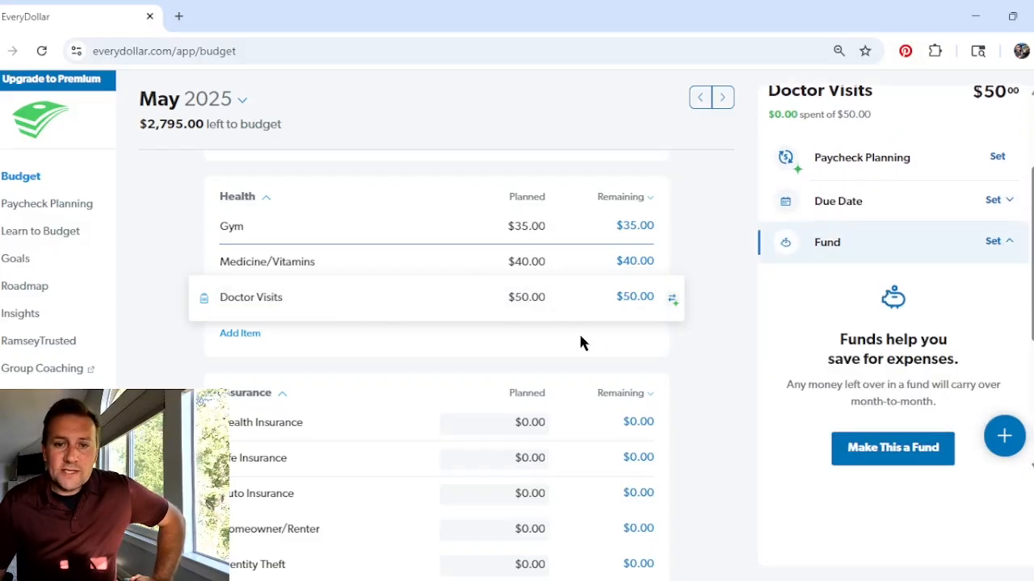
left_click(893, 449)
left_click(979, 381)
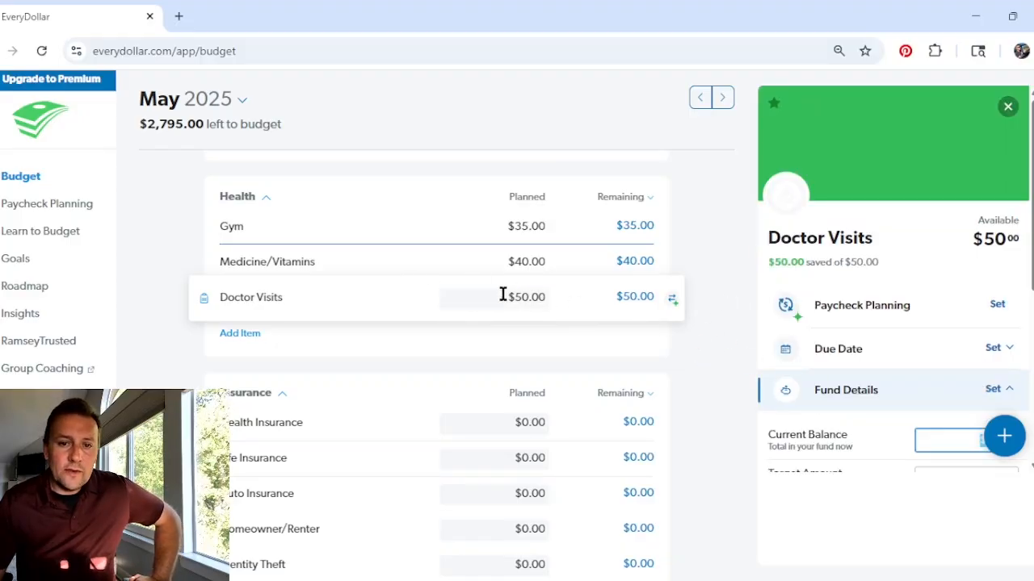
left_click(697, 328)
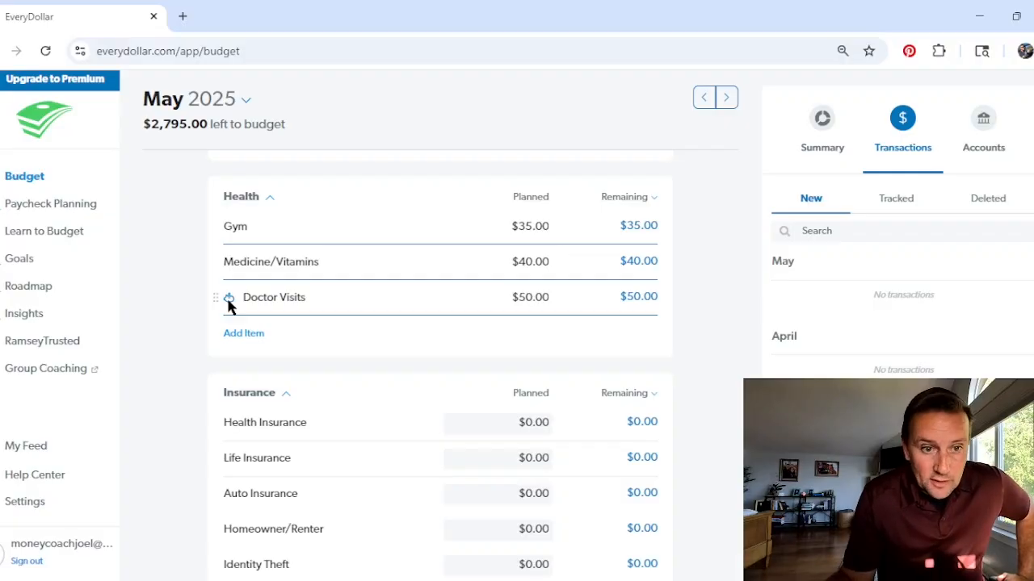
Set the planned amount of the Health Insurance item under Insurance to $200.
scroll(175, 316, "down", 2)
scroll(202, 317, "up", 1)
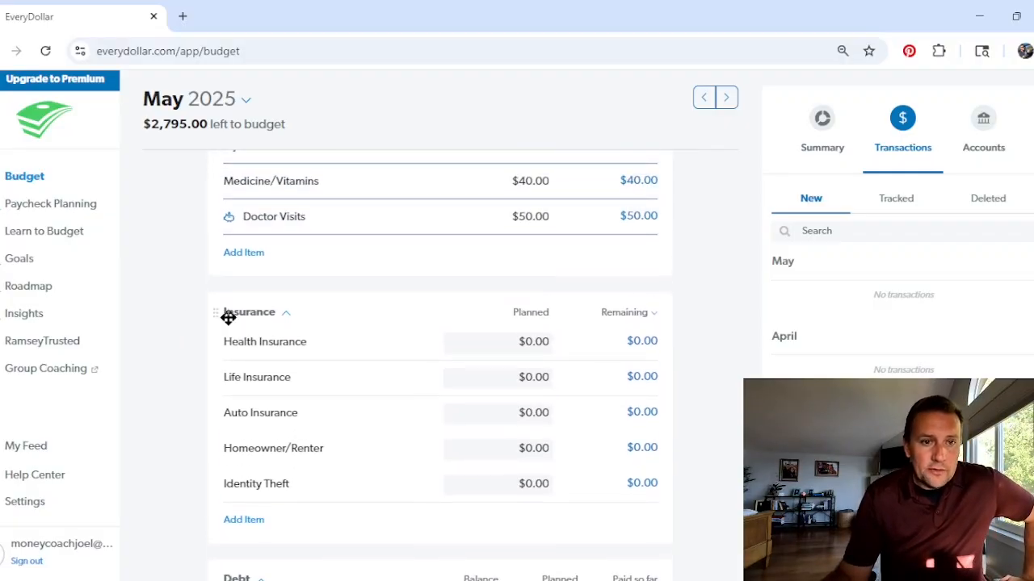
left_click(544, 345)
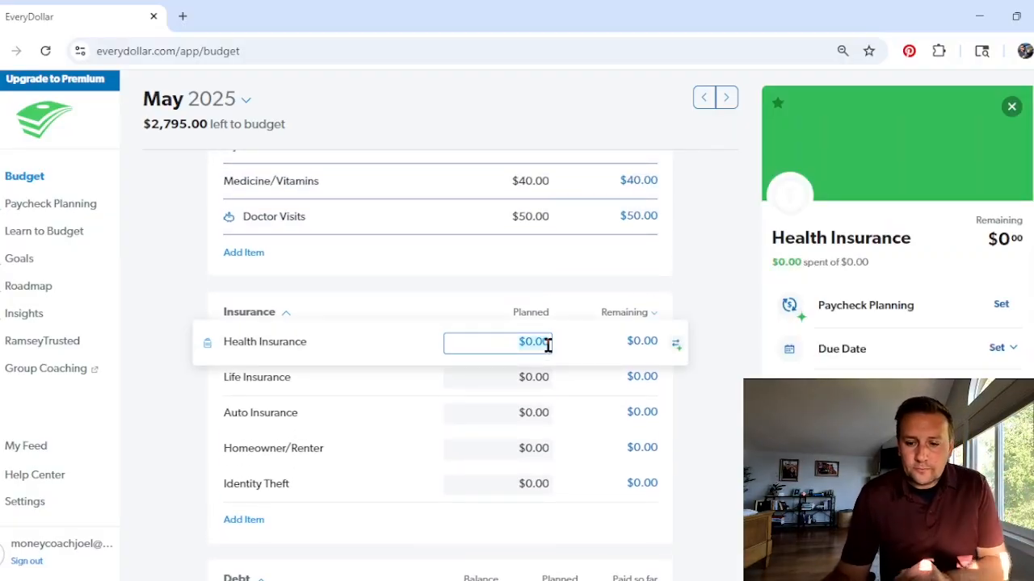
type("200")
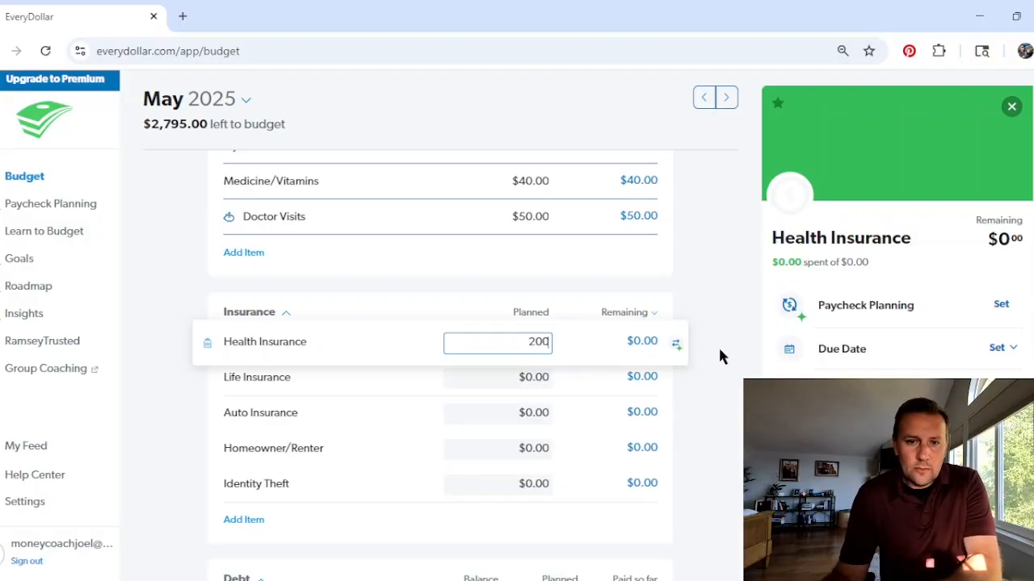
left_click(721, 356)
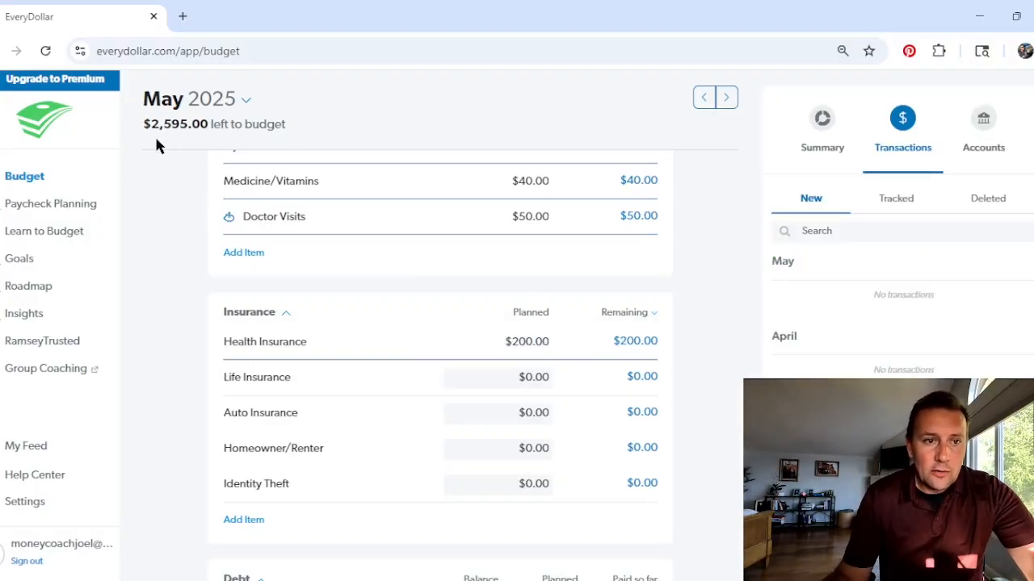
left_click(495, 377)
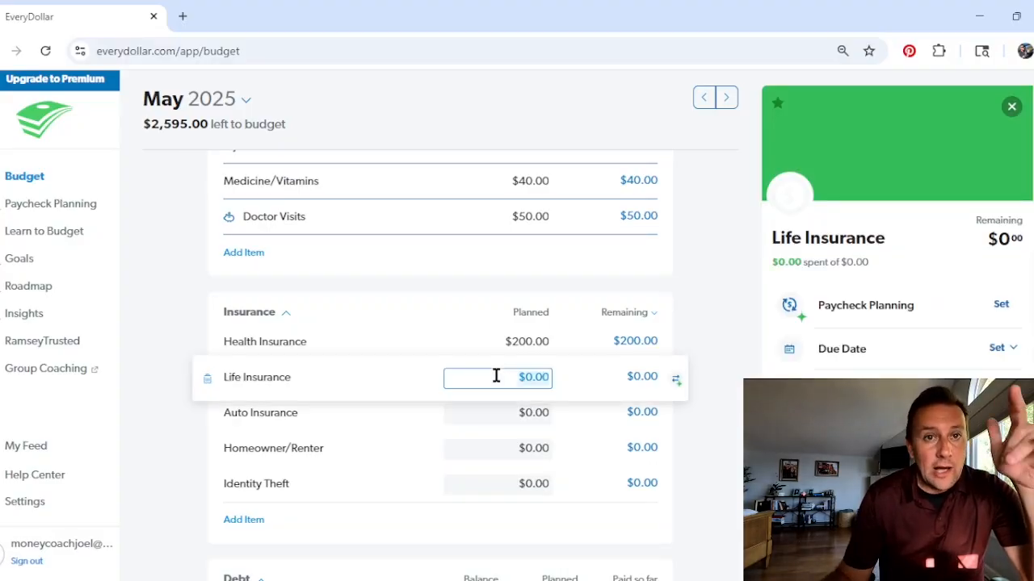
left_click(725, 386)
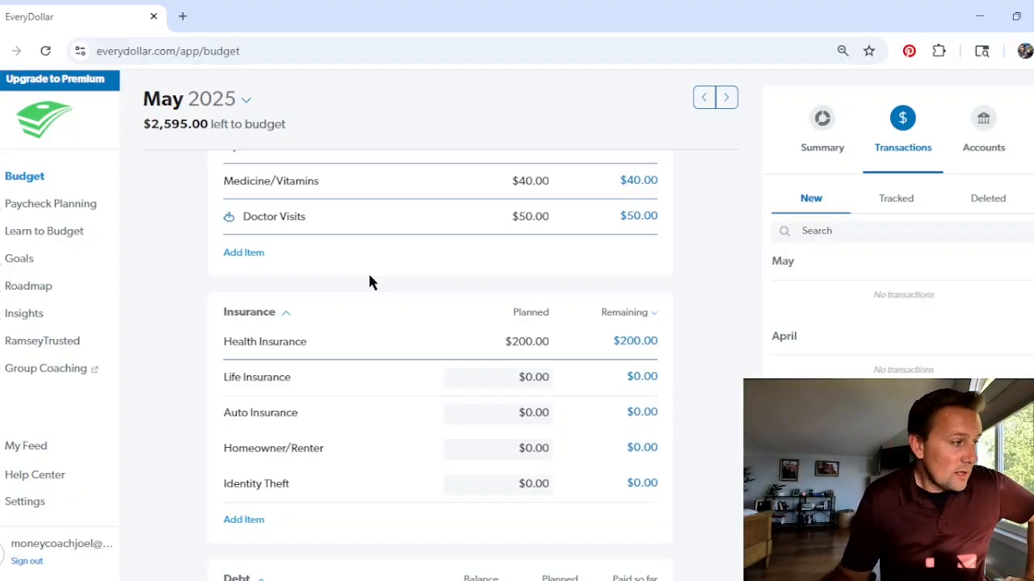
scroll(369, 275, "down", 1)
scroll(369, 275, "up", 1)
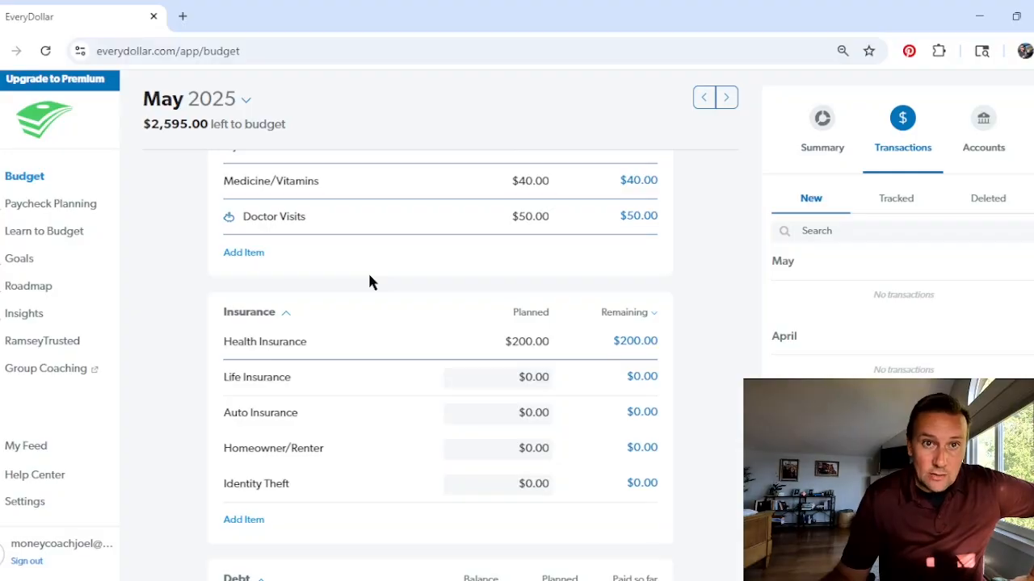
scroll(676, 293, "down", 1)
scroll(678, 292, "up", 1)
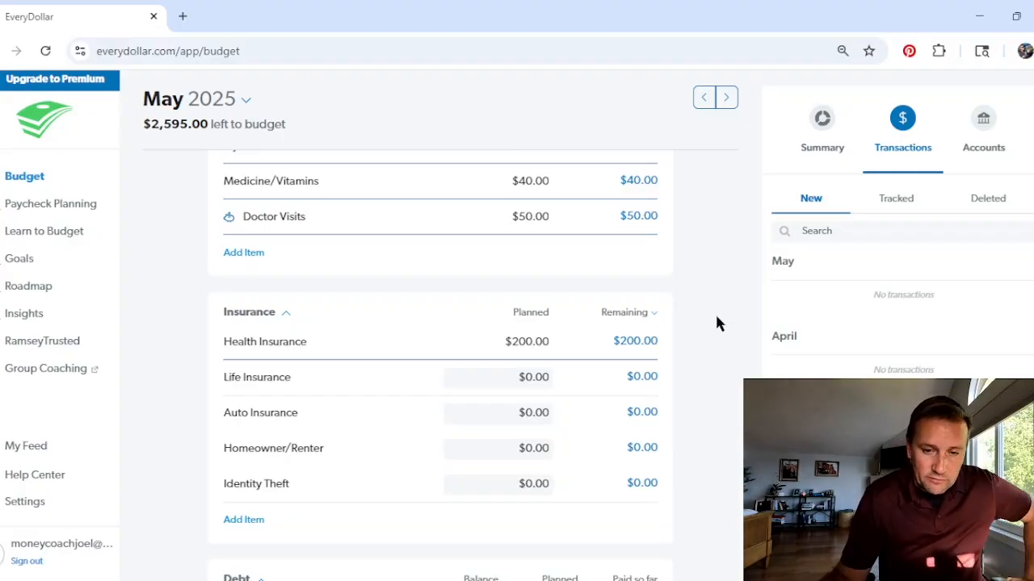
Set the planned amount of the Life Insurance item under Insurance to $120.
scroll(713, 315, "down", 1)
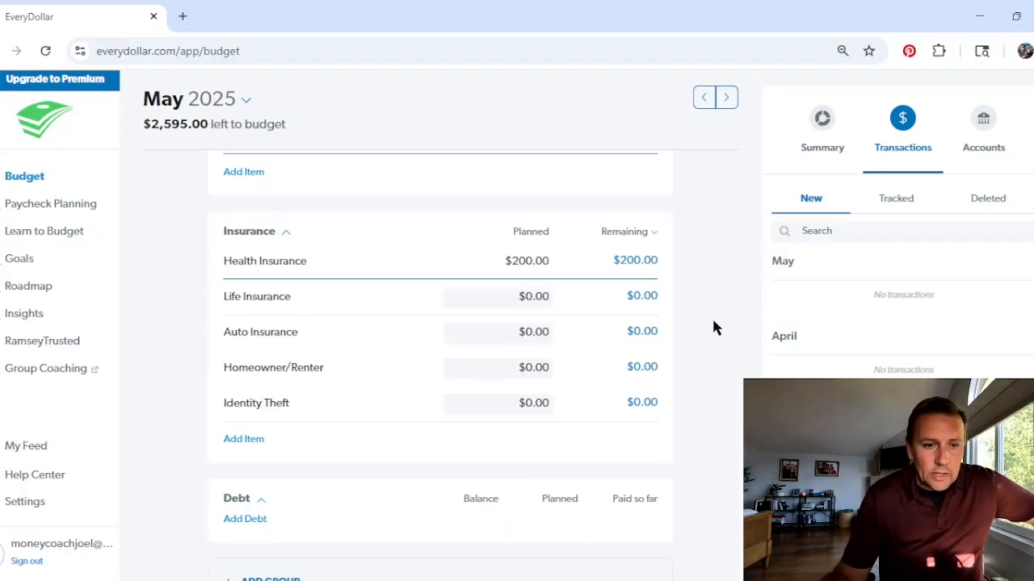
left_click(503, 299)
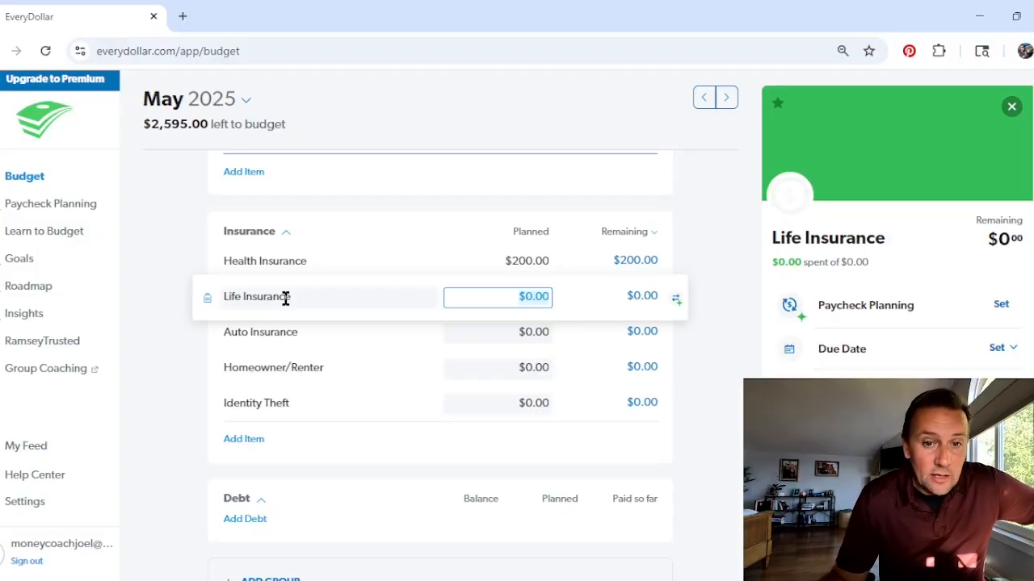
type("120")
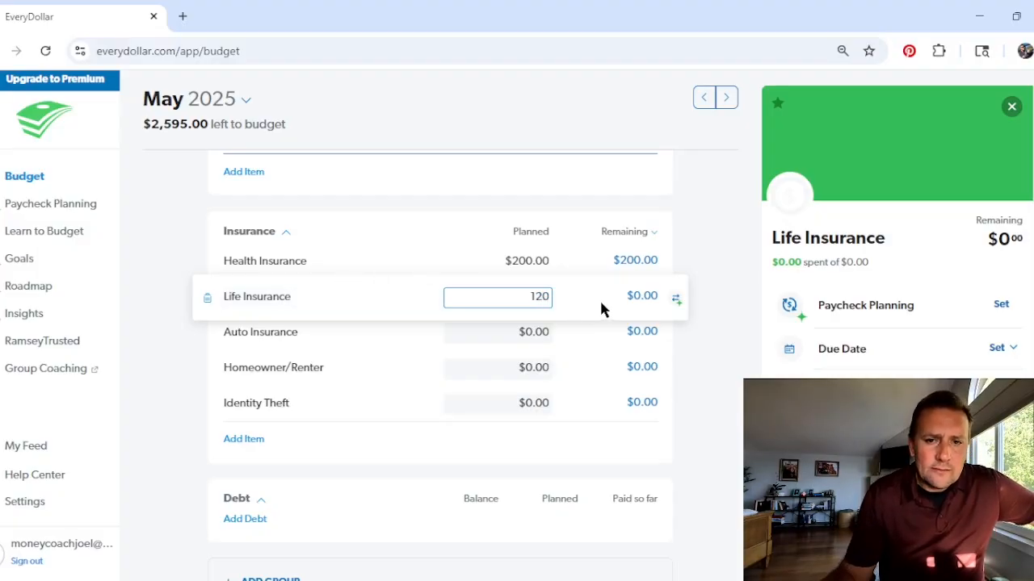
left_click(715, 323)
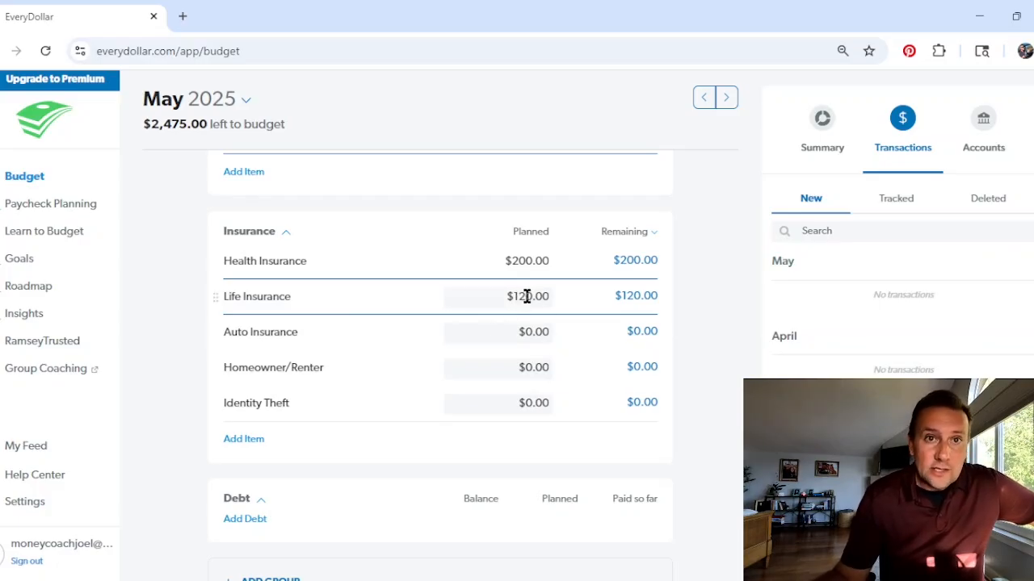
Turn the Life Insurance item under Insurance into a fund and save its fund details.
scroll(710, 323, "down", 1)
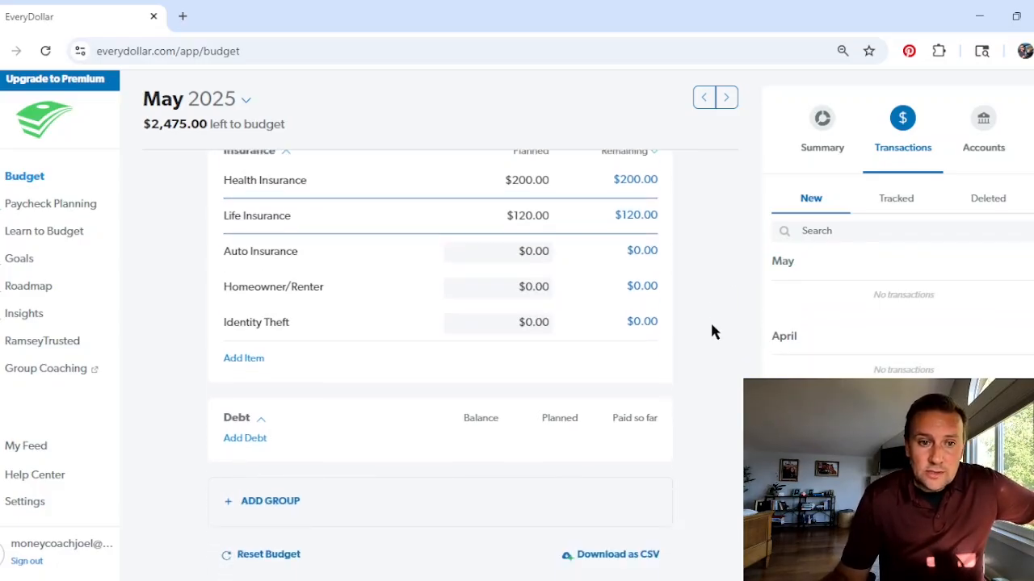
scroll(619, 325, "up", 1)
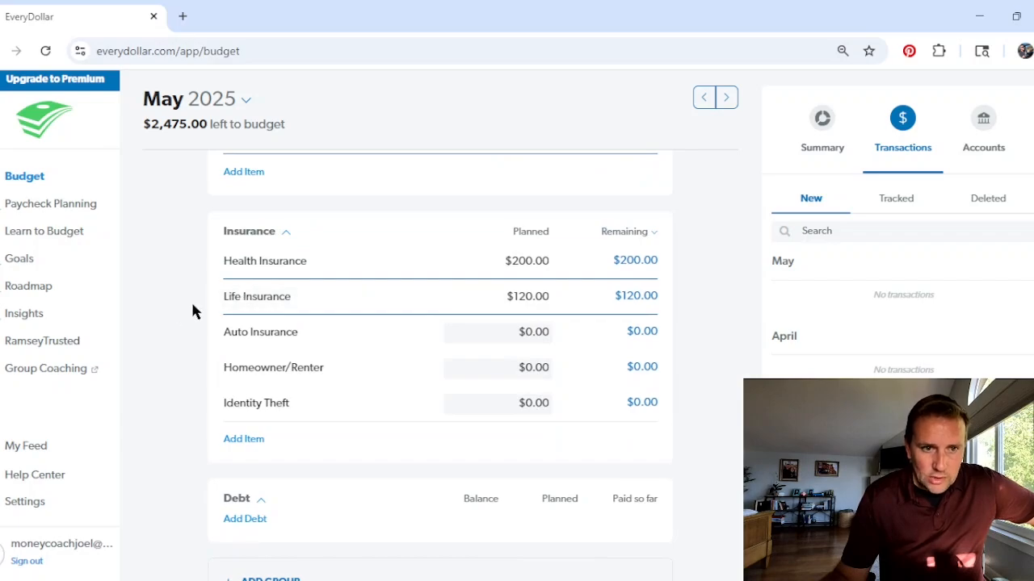
left_click(223, 297)
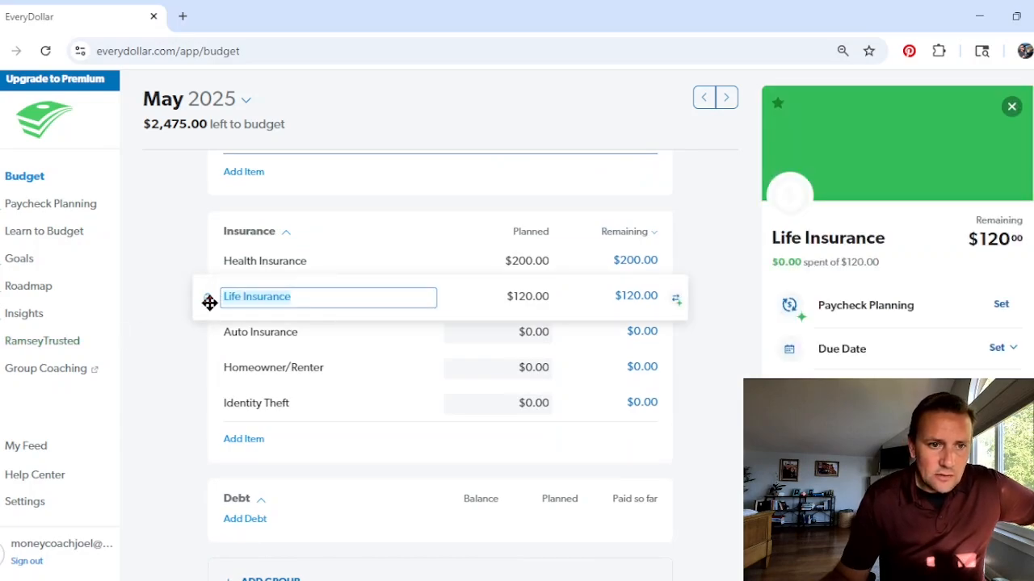
left_click(217, 299)
left_click(217, 299)
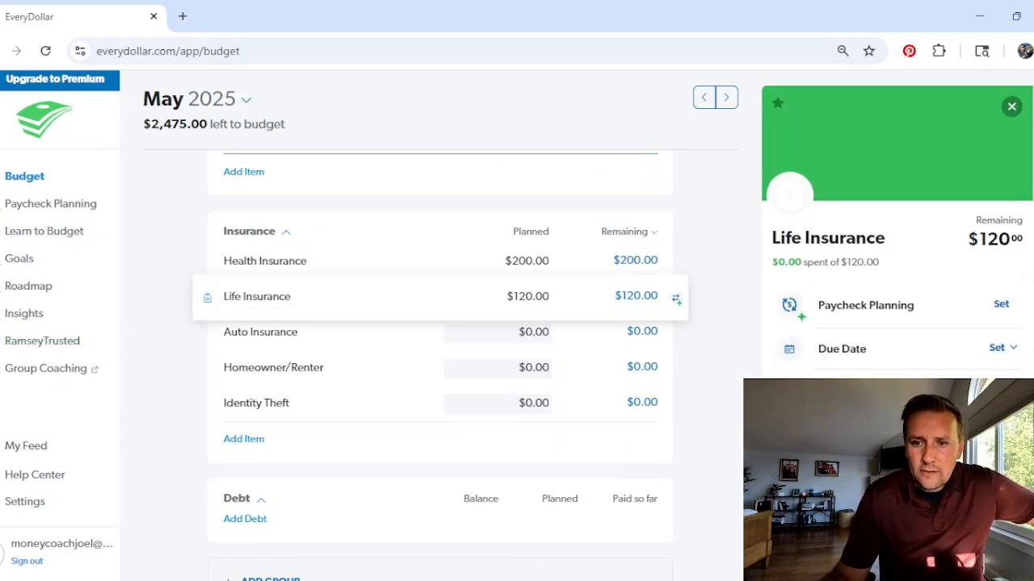
left_click(676, 299)
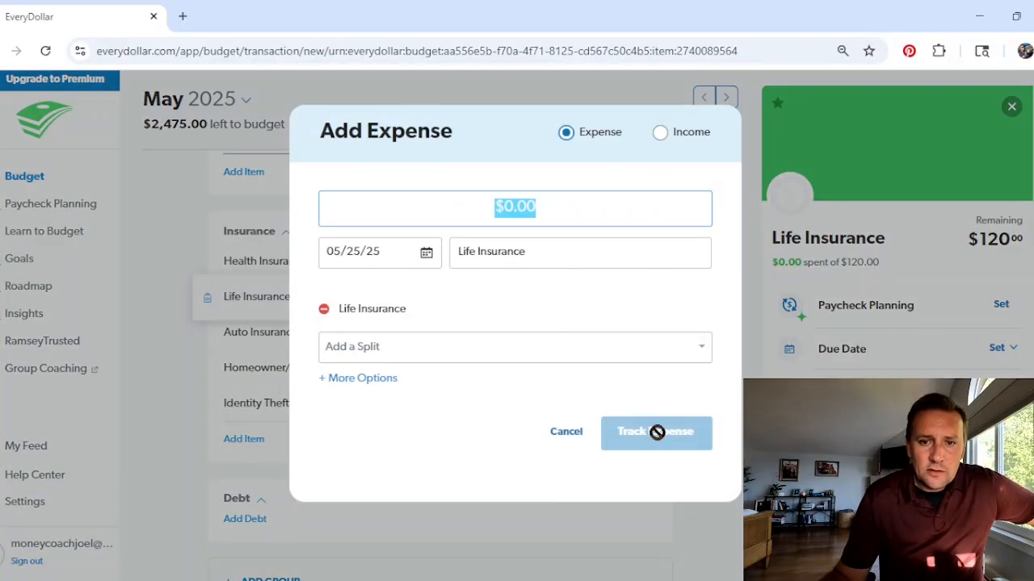
left_click(566, 436)
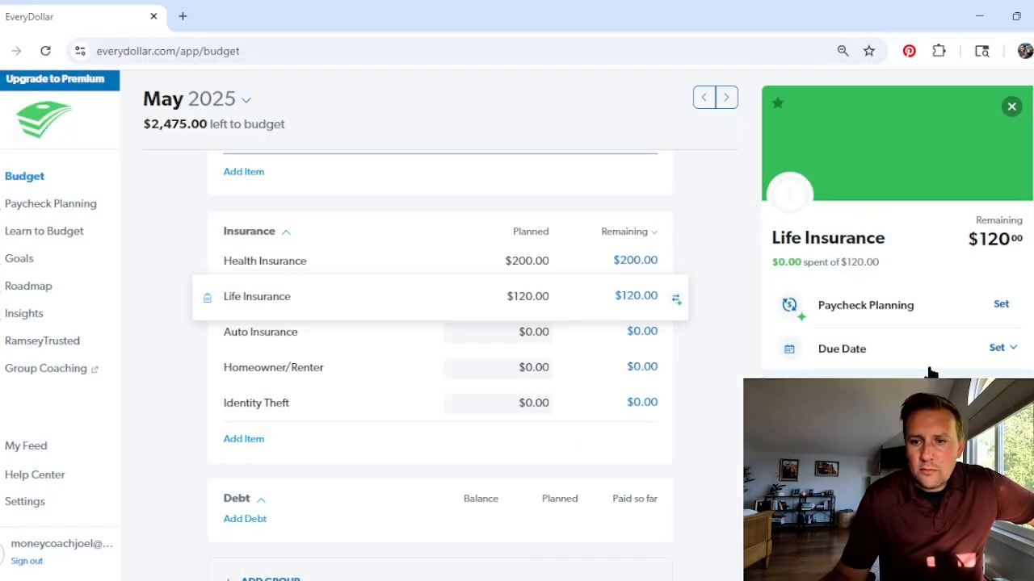
scroll(931, 371, "down", 3)
left_click(917, 352)
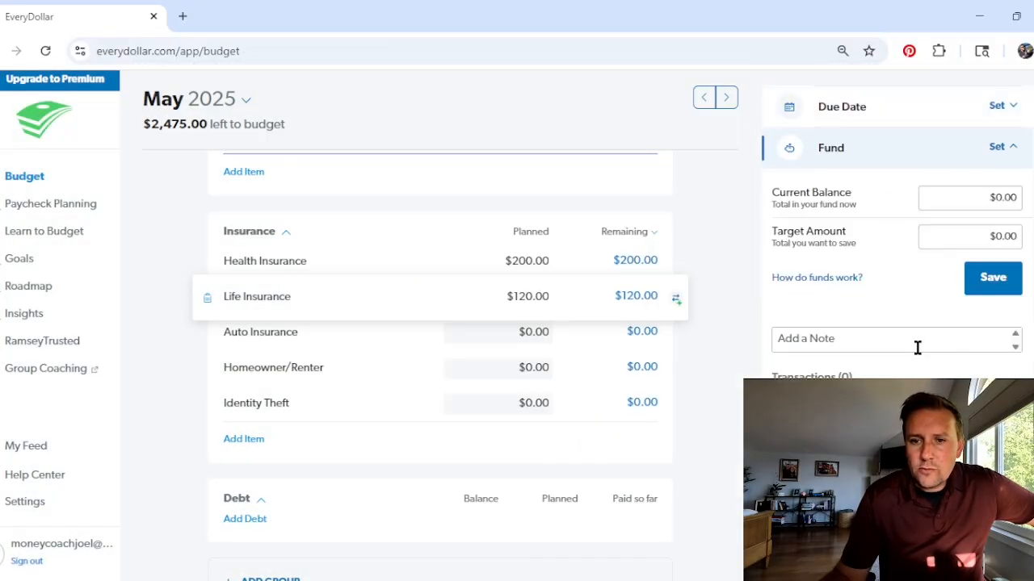
left_click(987, 279)
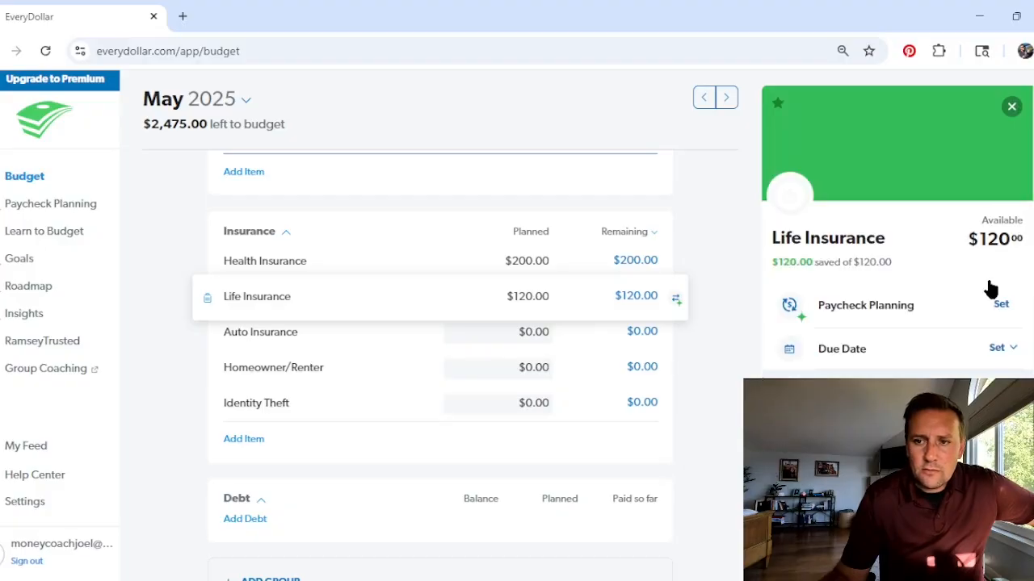
left_click(716, 302)
Set the planned amount of the Auto Insurance item under Insurance to $300.
scroll(408, 349, "down", 2)
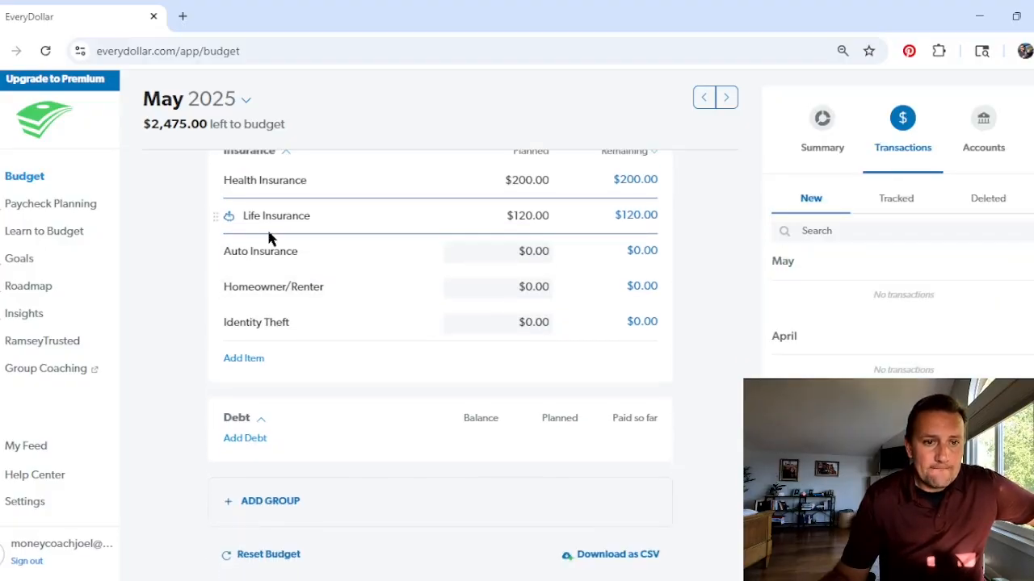
left_click(547, 252)
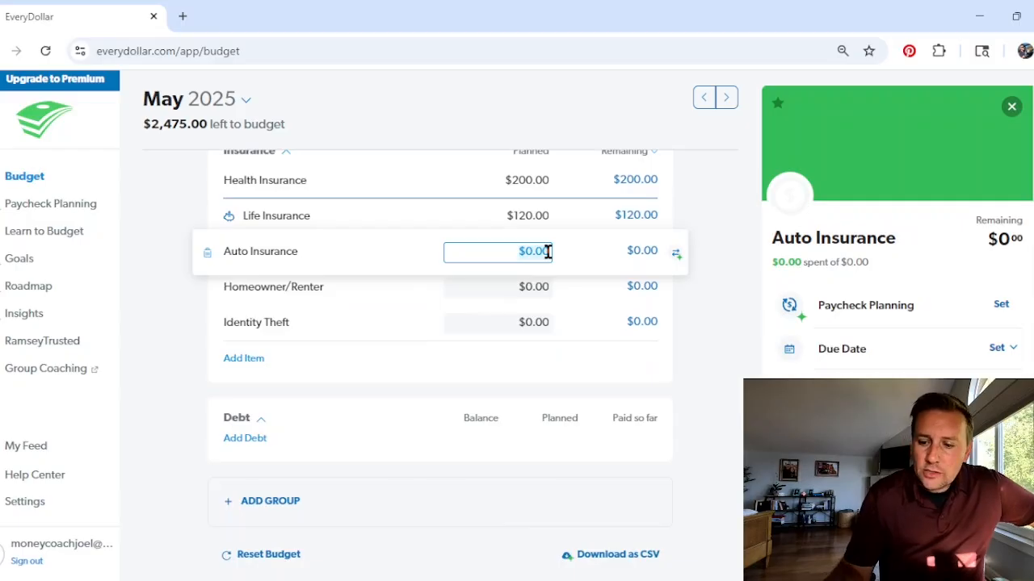
type("400")
key("BackSpace")
key("BackSpace")
key("BackSpace")
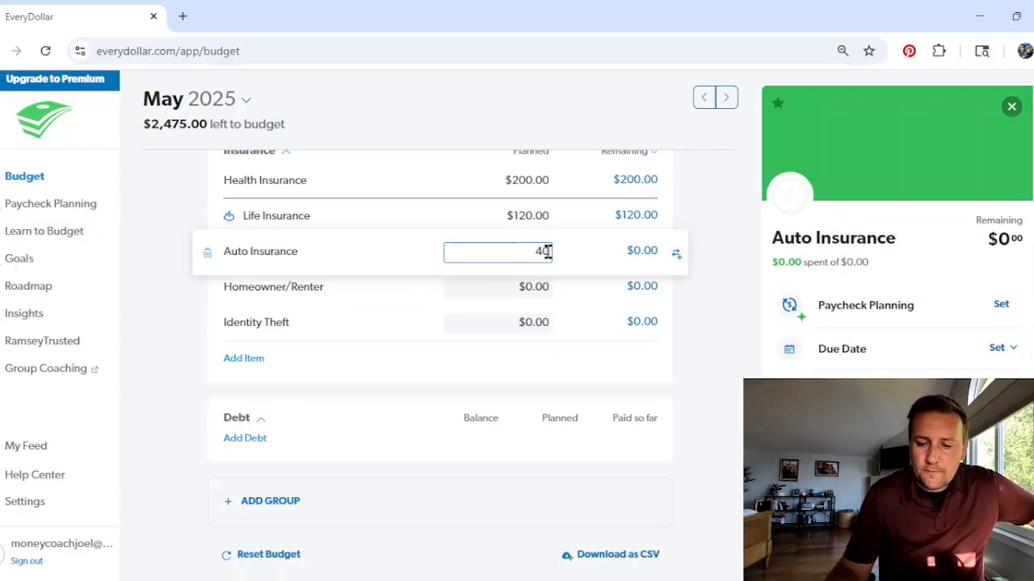
type("300")
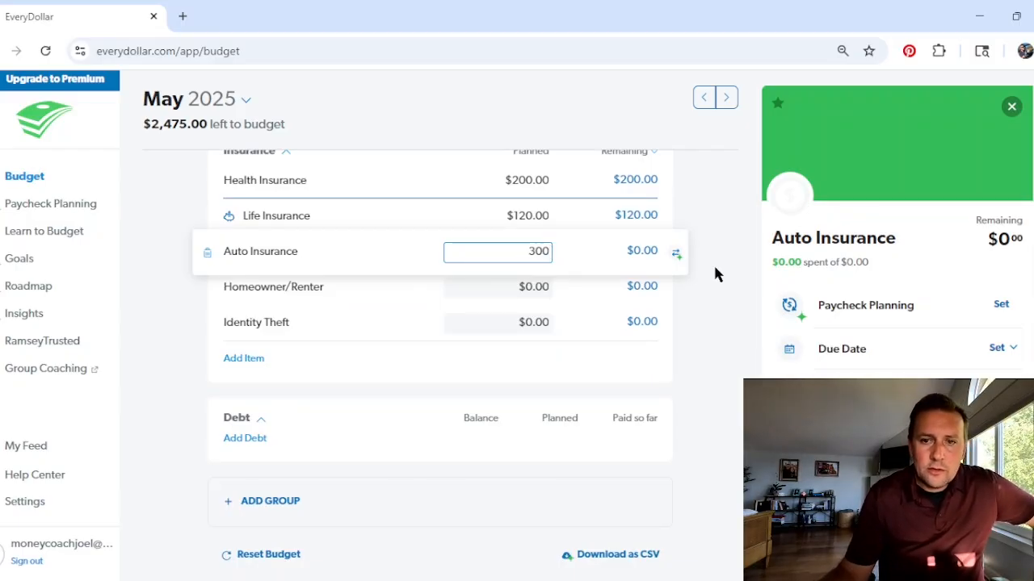
left_click(713, 263)
Set the planned amount of the Homeowner/Renter item under Insurance to $300.
left_click(546, 283)
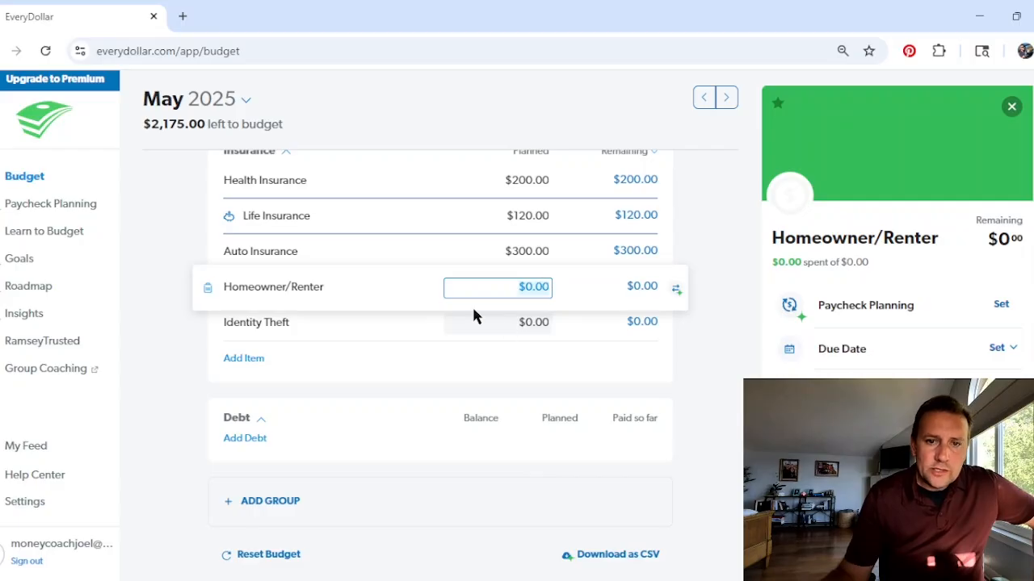
type("300")
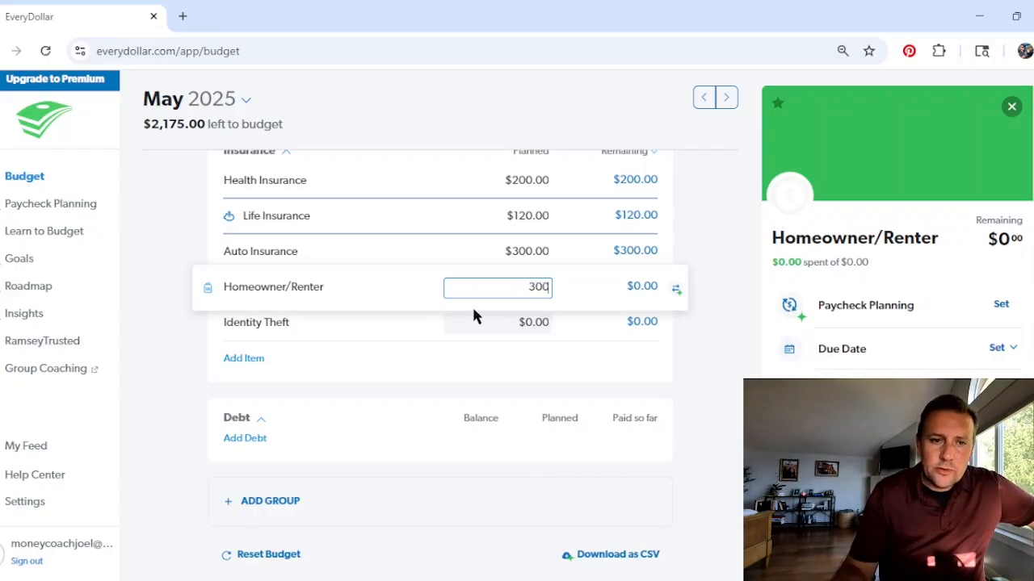
left_click(703, 323)
Review the planned items in the Food, Personal, Lifestyle, Health and Insurance groups for missing expenses.
scroll(272, 302, "up", 1)
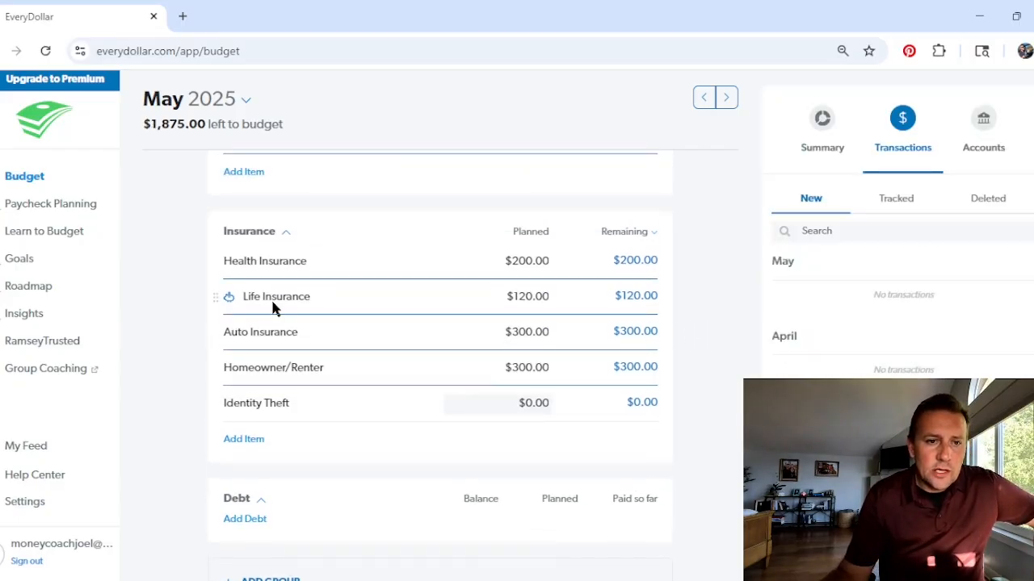
scroll(253, 286, "down", 2)
scroll(363, 327, "up", 9)
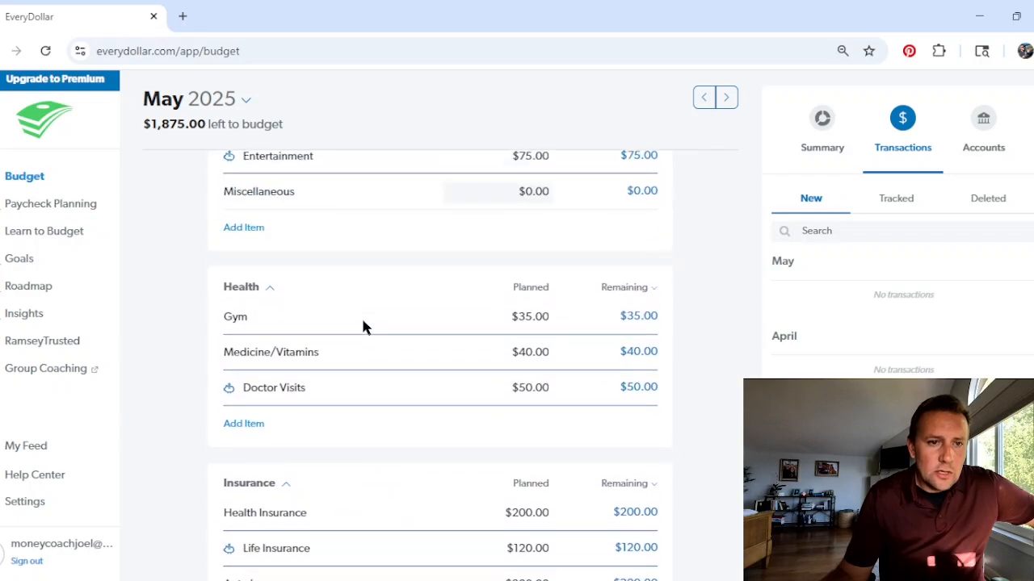
scroll(363, 327, "up", 2)
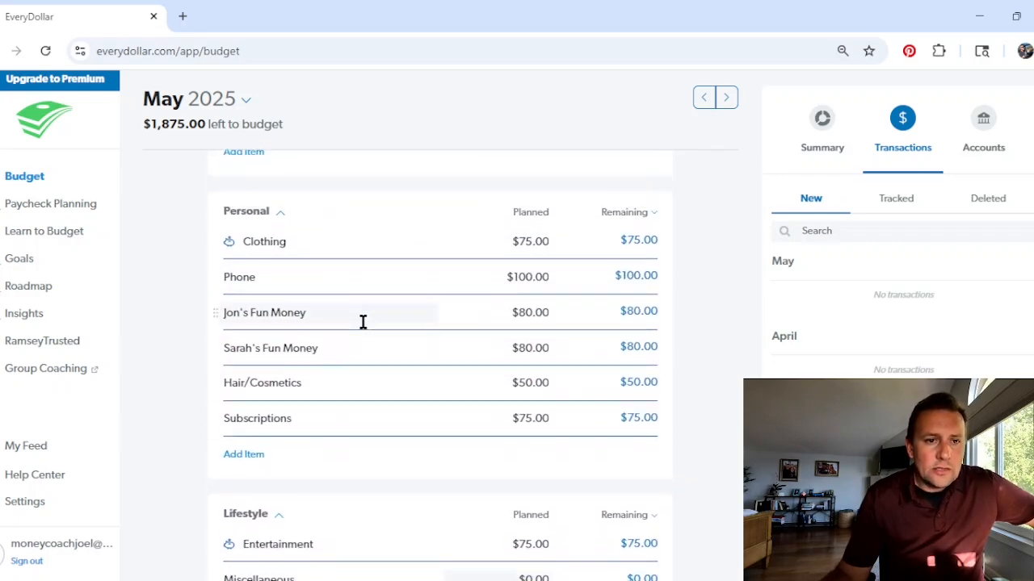
scroll(363, 328, "down", 6)
scroll(363, 329, "down", 3)
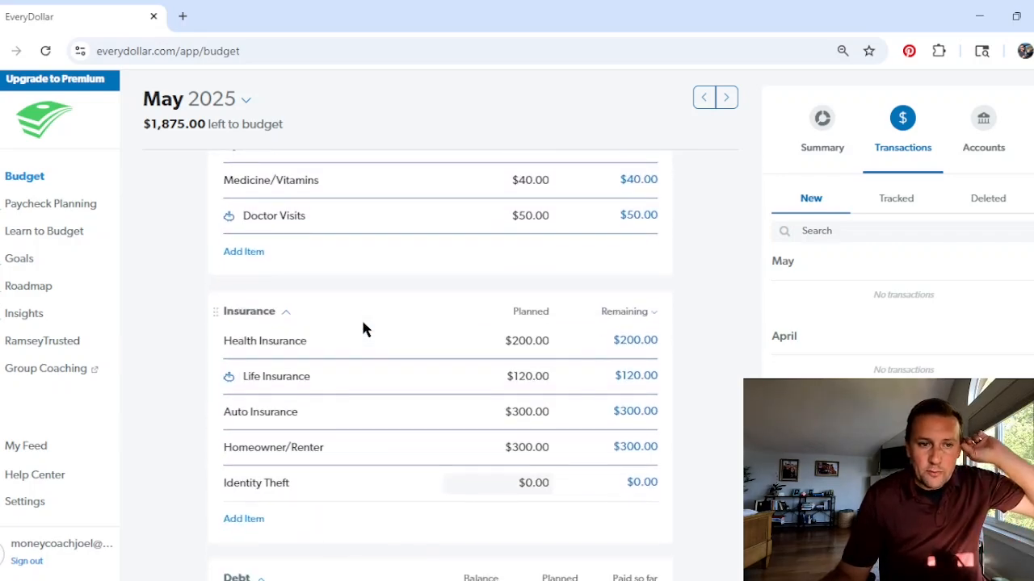
scroll(363, 328, "down", 2)
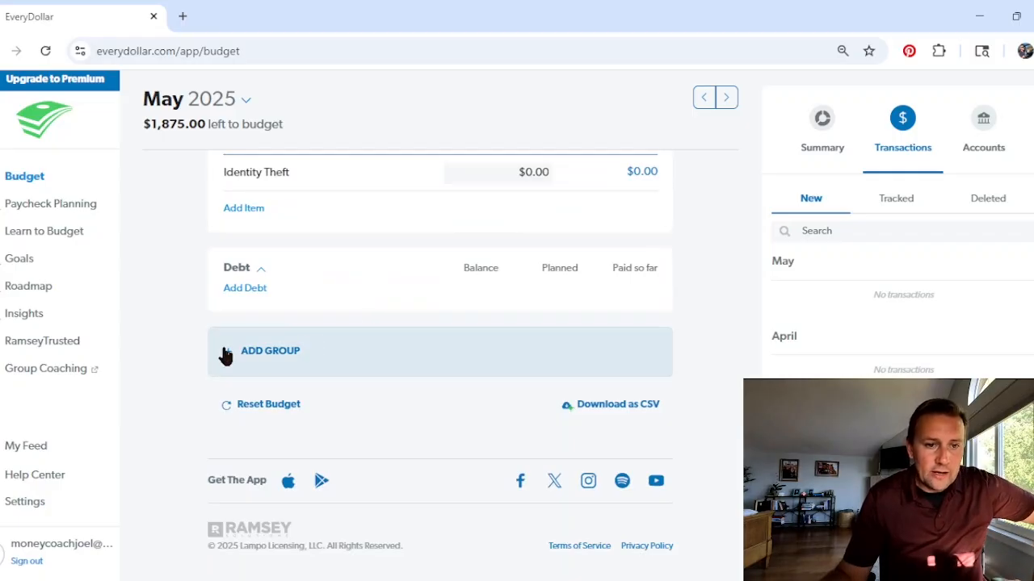
scroll(353, 337, "up", 3)
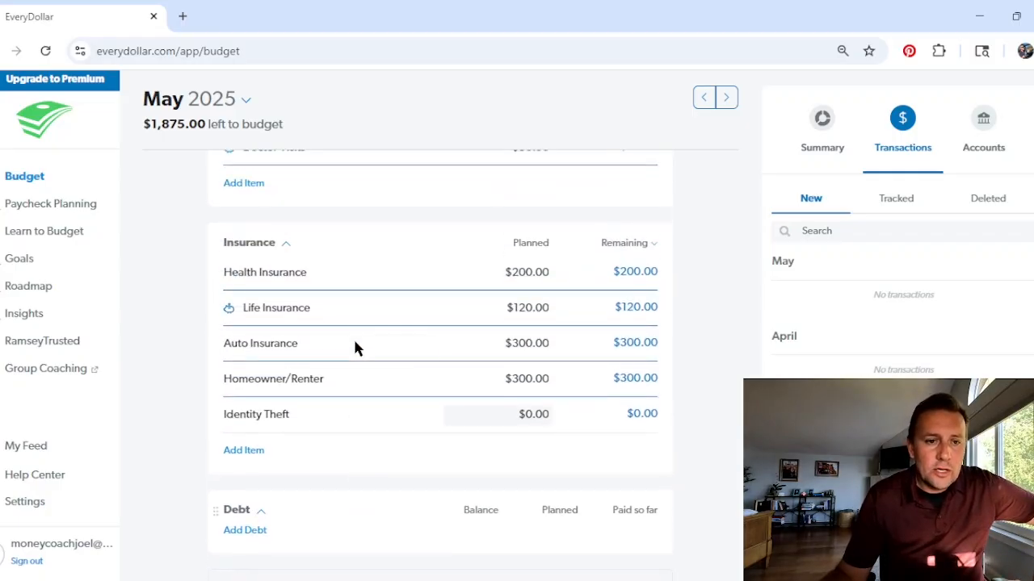
scroll(355, 341, "up", 2)
scroll(355, 341, "up", 9)
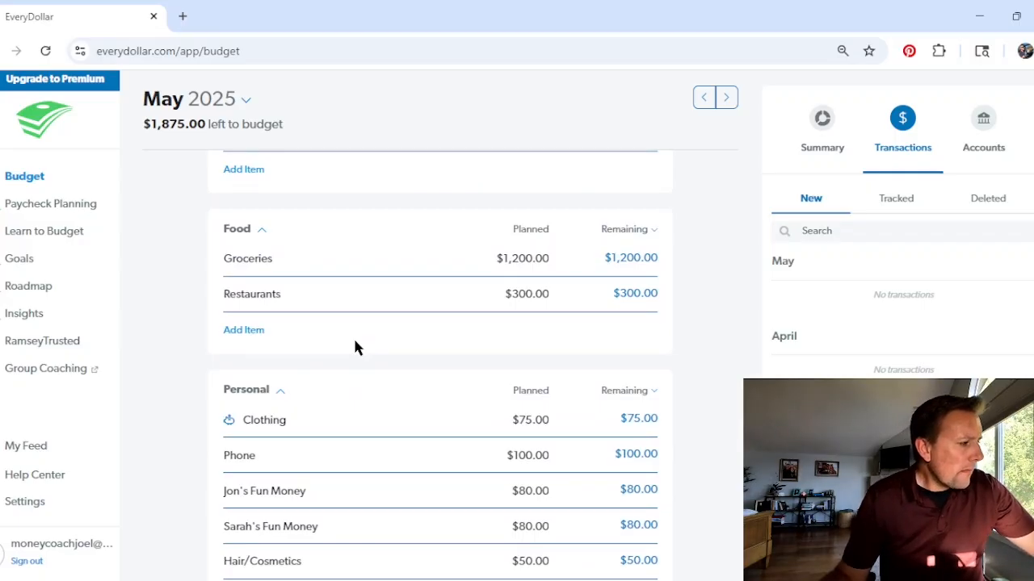
scroll(355, 347, "down", 4)
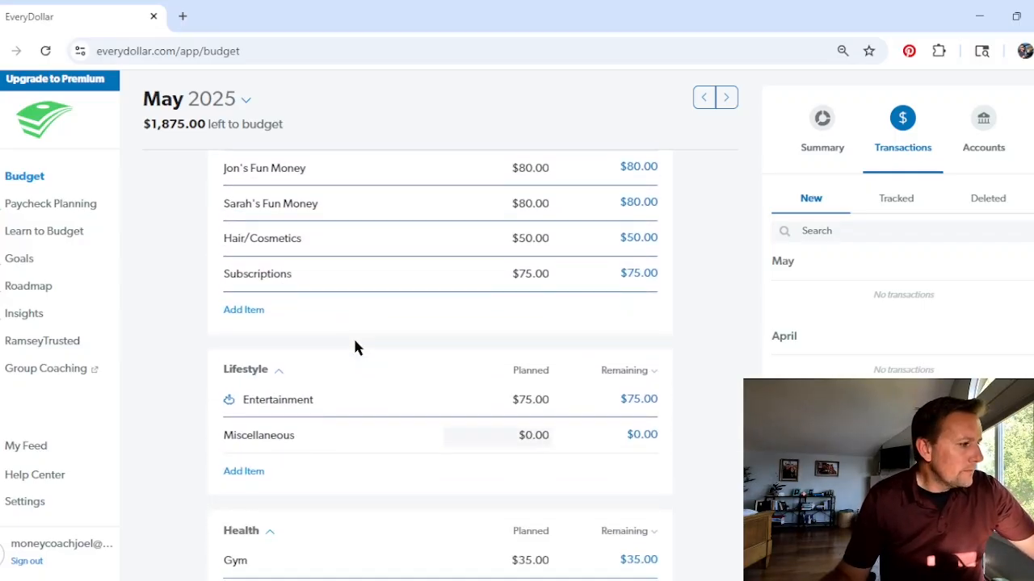
scroll(355, 348, "down", 7)
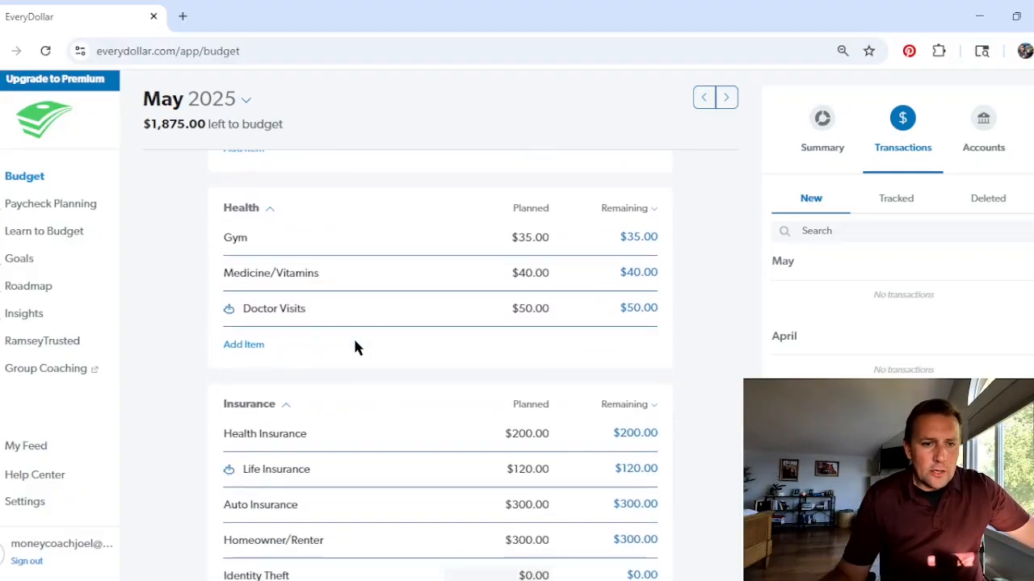
scroll(356, 344, "up", 7)
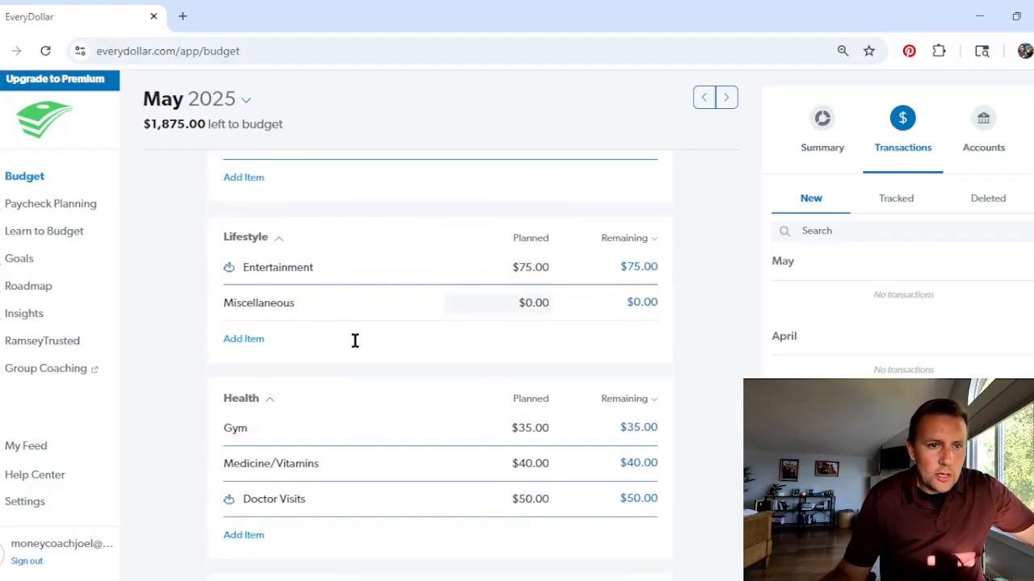
Add a new budget group named Home below the Debt group.
scroll(353, 336, "down", 8)
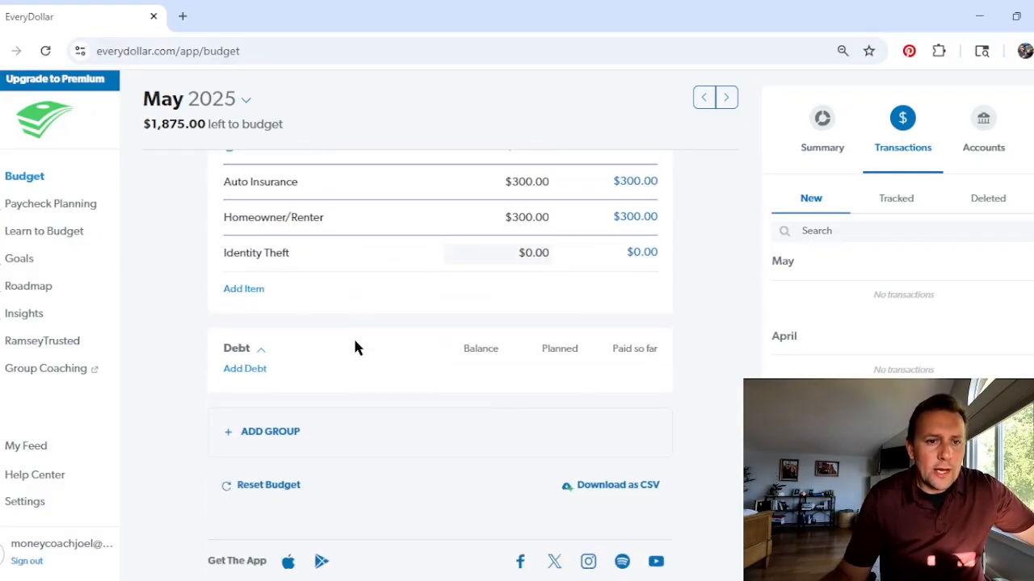
left_click(256, 353)
type("H")
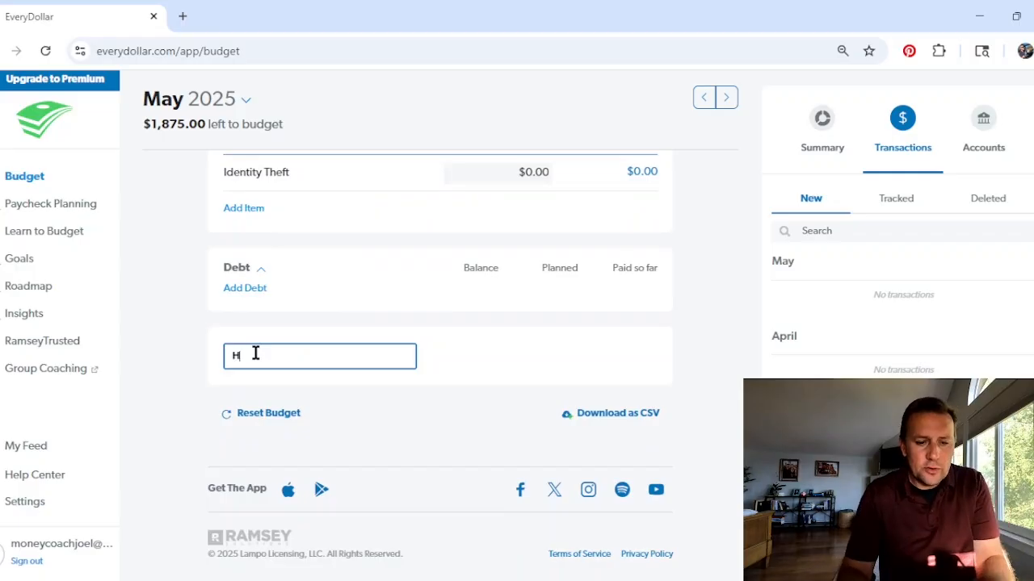
type("ome")
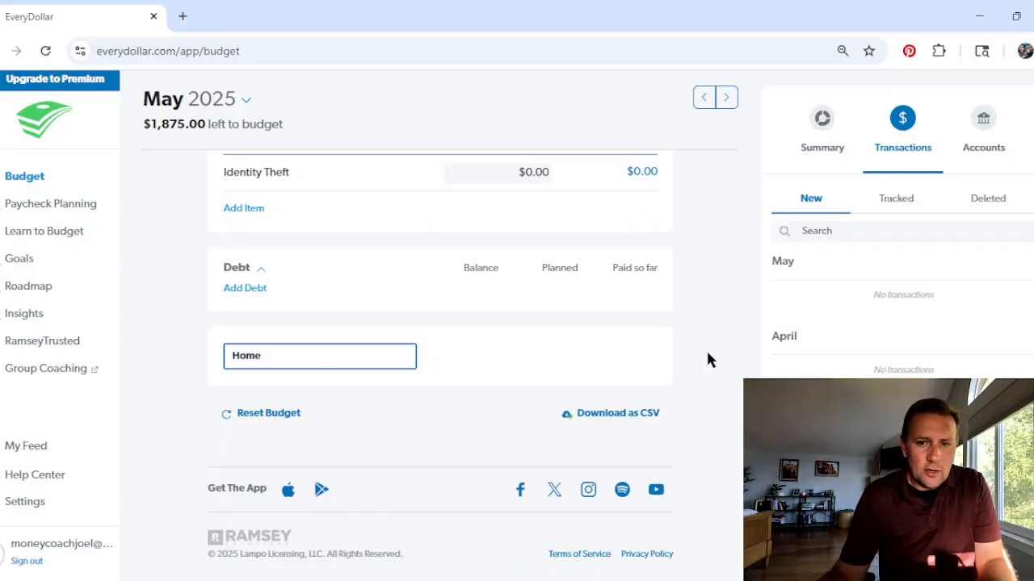
key("Return")
Name the first item in the Home group Property Tax.
left_click(247, 290)
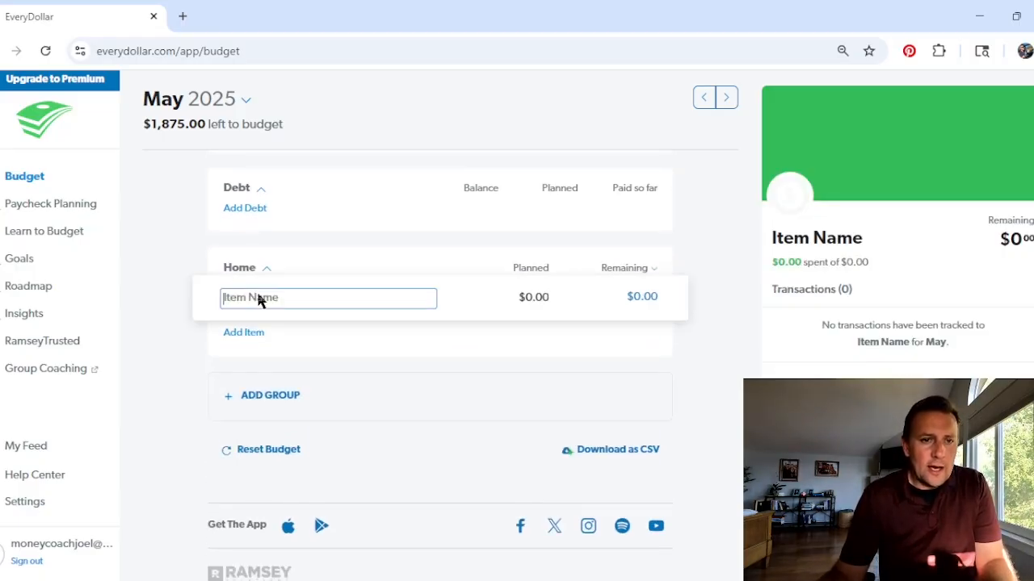
type("P")
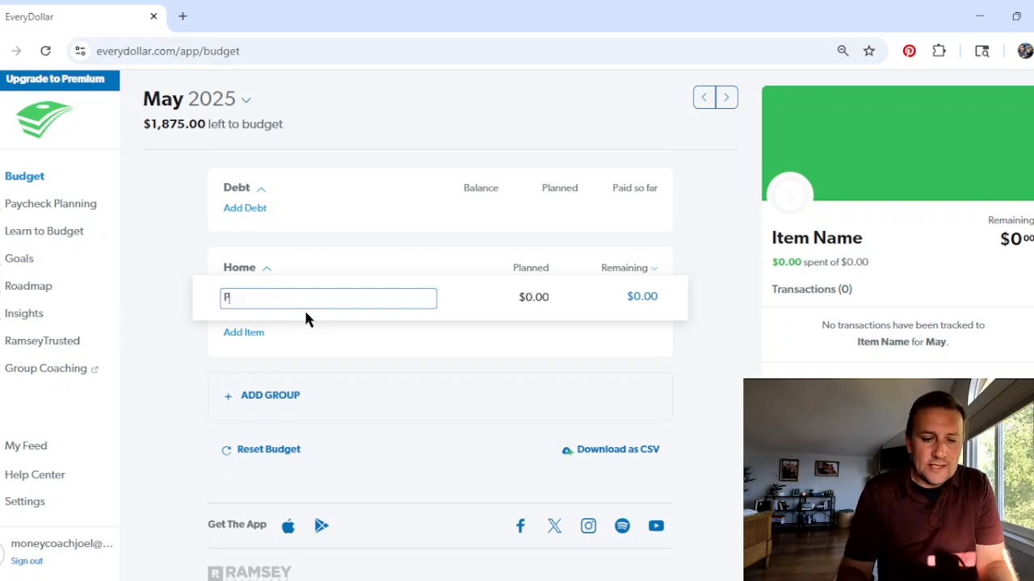
type("roperty")
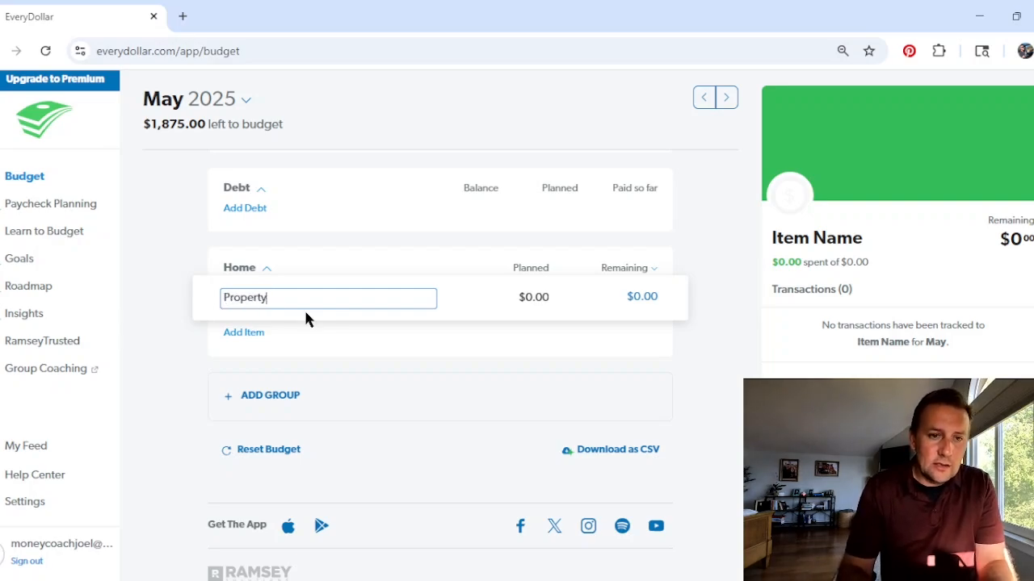
type(" Tax")
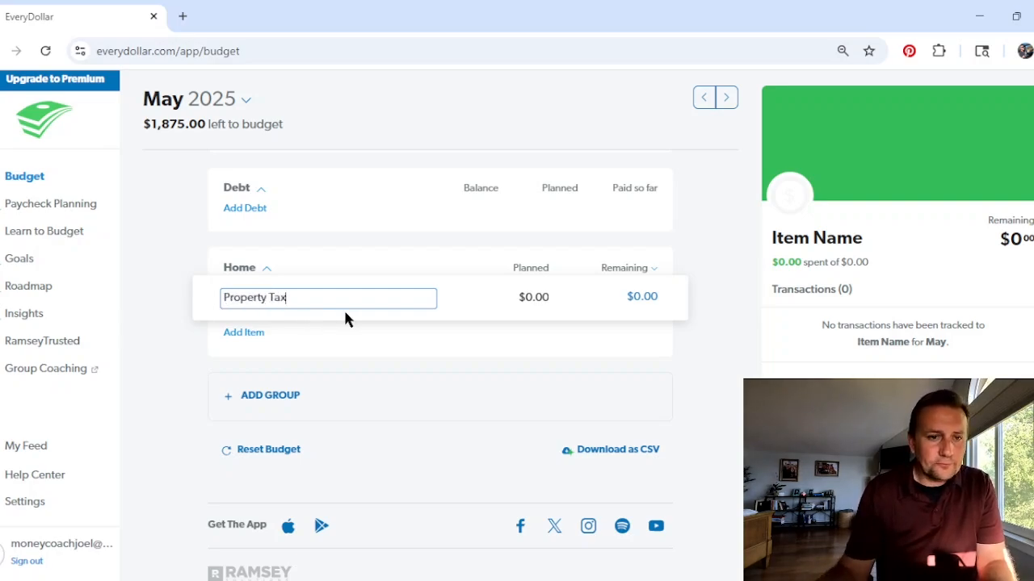
left_click(709, 316)
Set the planned amount of the Property Tax item under Home to $800.
left_click(526, 300)
left_click(524, 301)
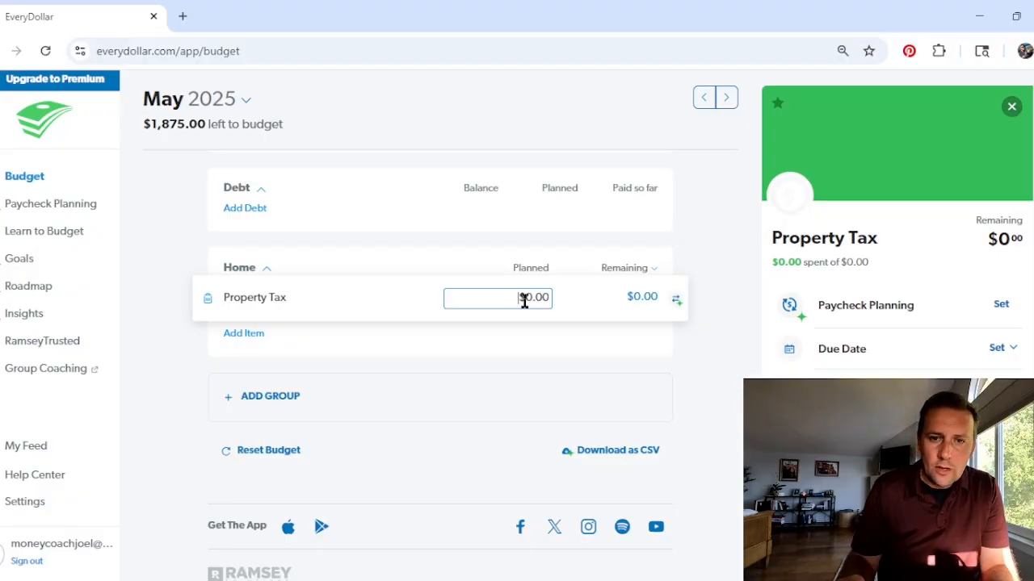
left_click(710, 311)
left_click(530, 297)
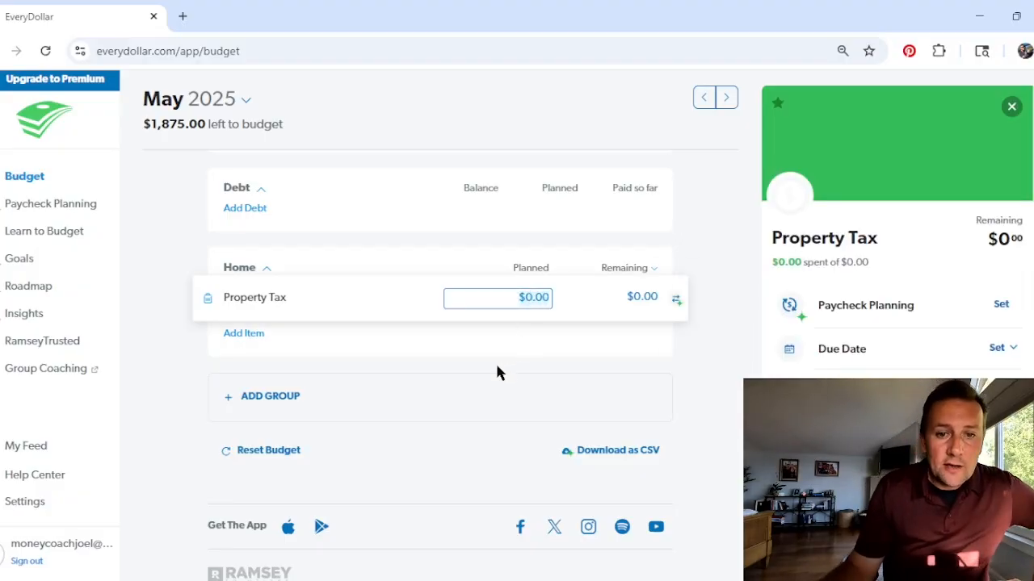
type("800")
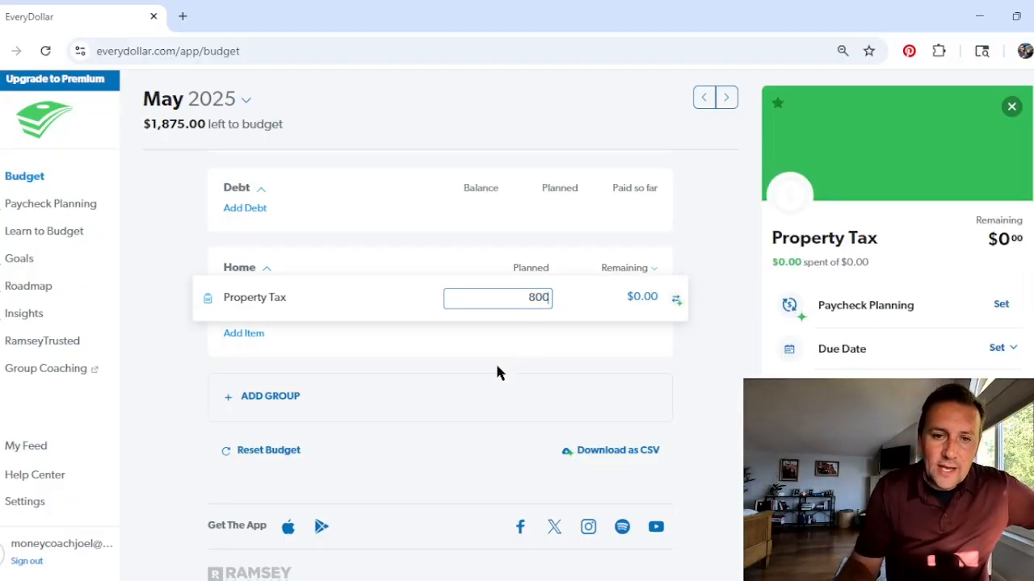
left_click(707, 323)
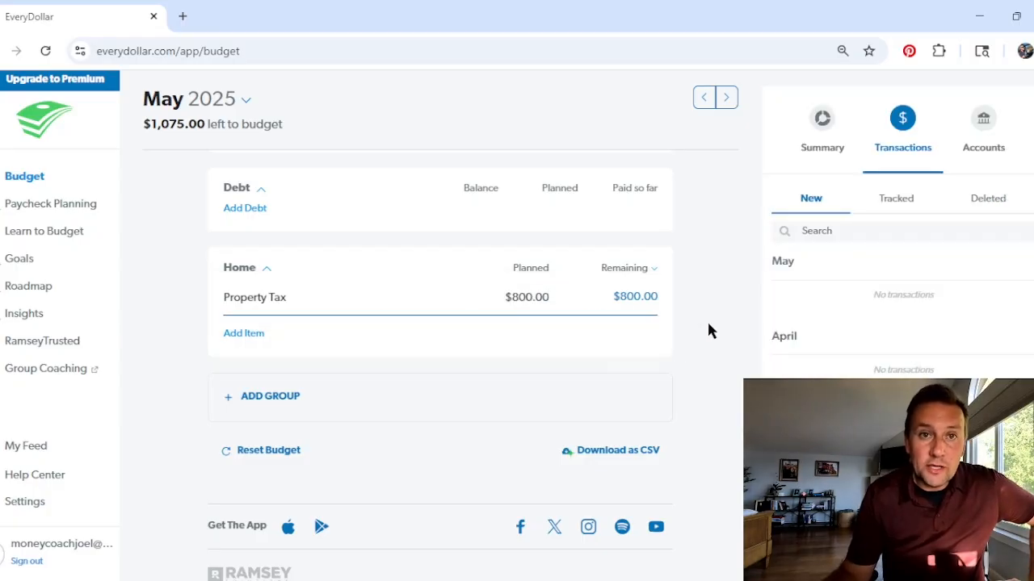
Turn the Property Tax item in the Home group into a fund.
left_click(218, 298)
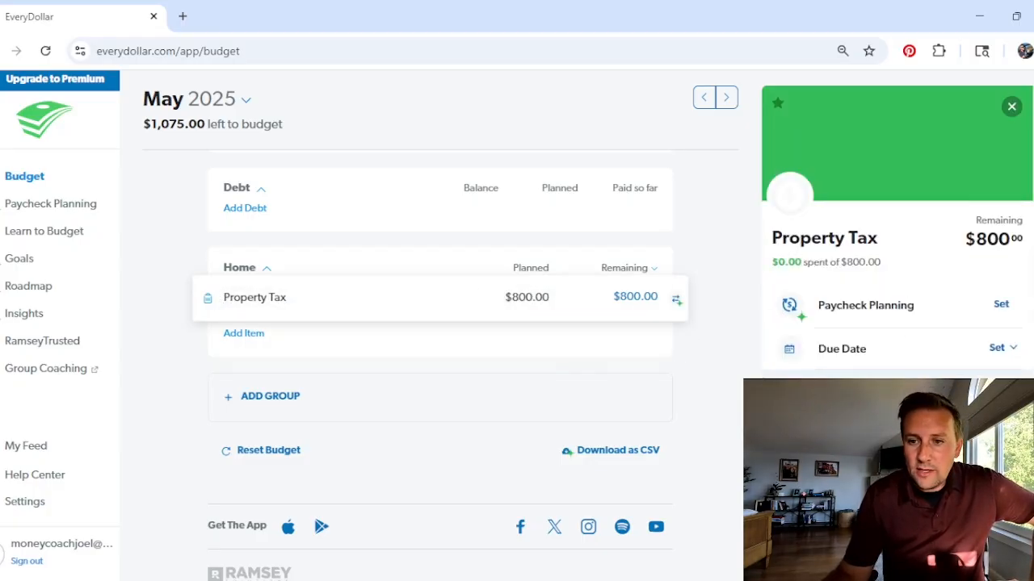
scroll(1008, 316, "down", 2)
left_click(1005, 243)
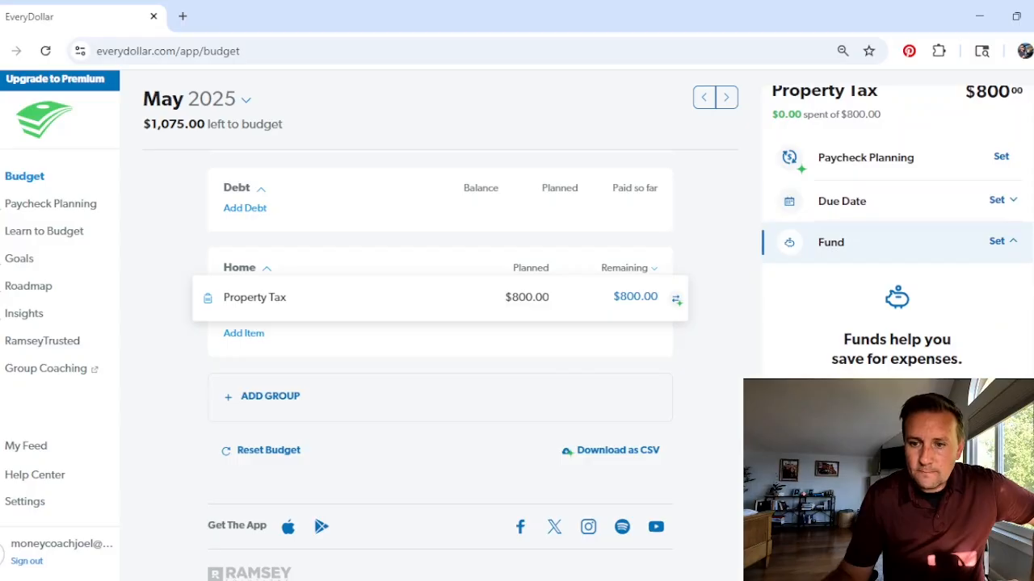
left_click(896, 436)
left_click(991, 372)
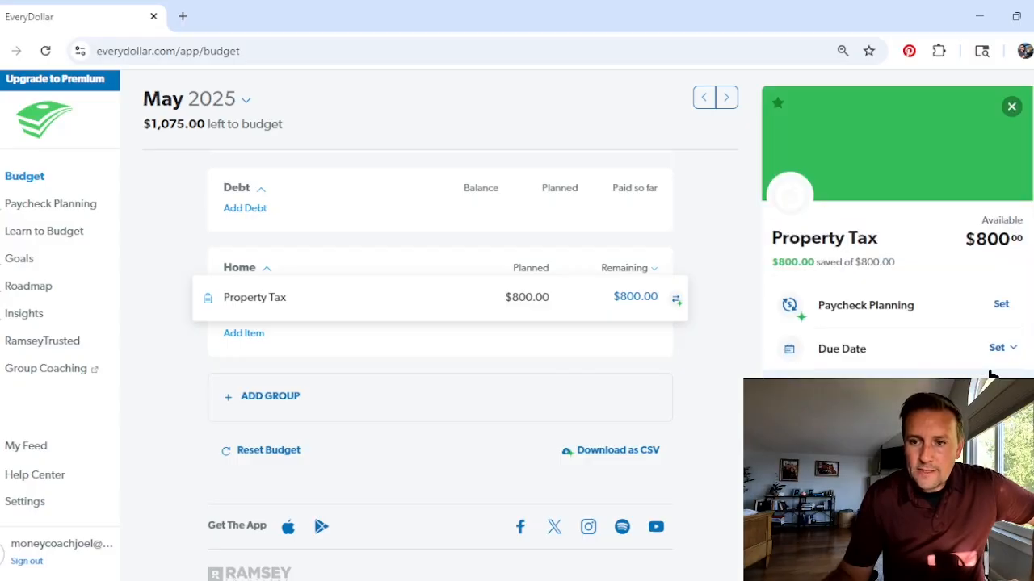
left_click(727, 311)
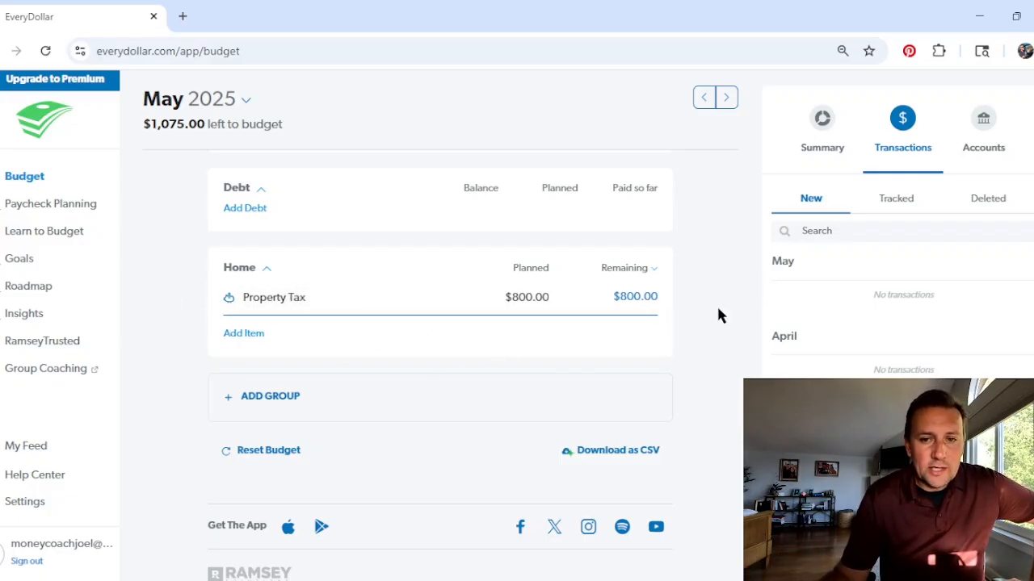
Review the amount left to budget and the planned items from Income through Home for missing expenses.
scroll(734, 355, "down", 1)
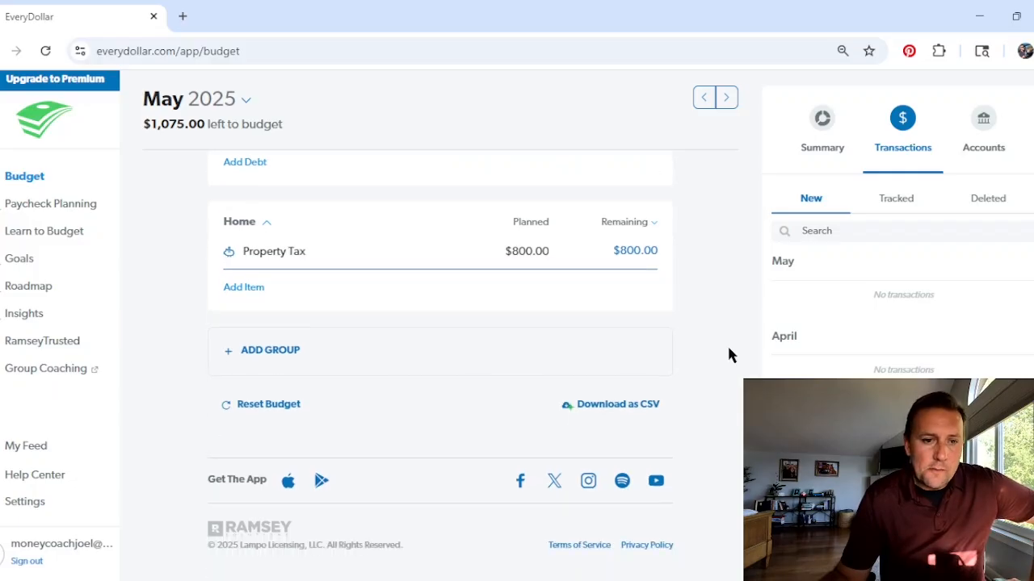
scroll(727, 352, "up", 2)
scroll(726, 352, "down", 2)
scroll(726, 341, "up", 10)
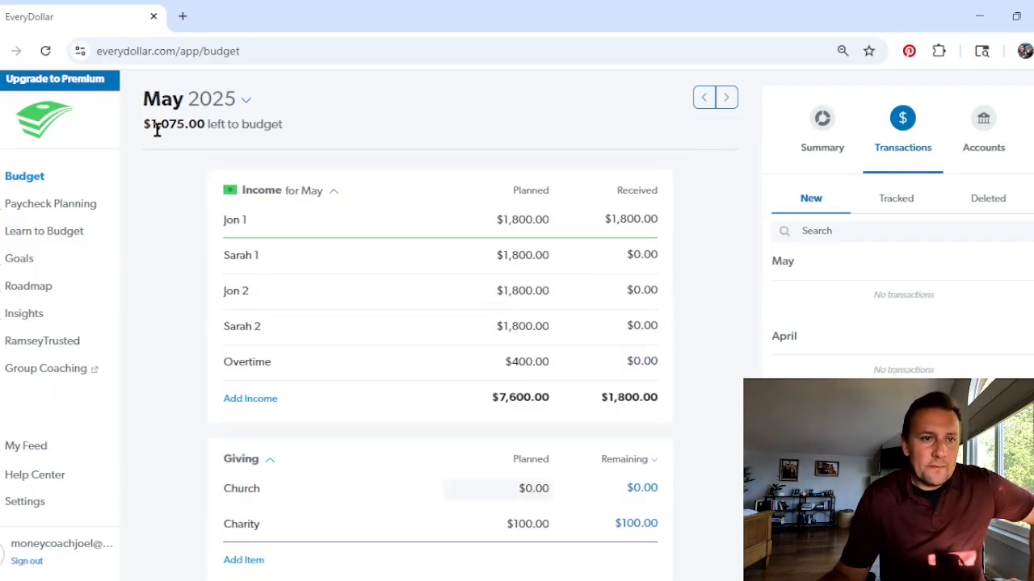
scroll(381, 300, "down", 10)
scroll(382, 307, "down", 10)
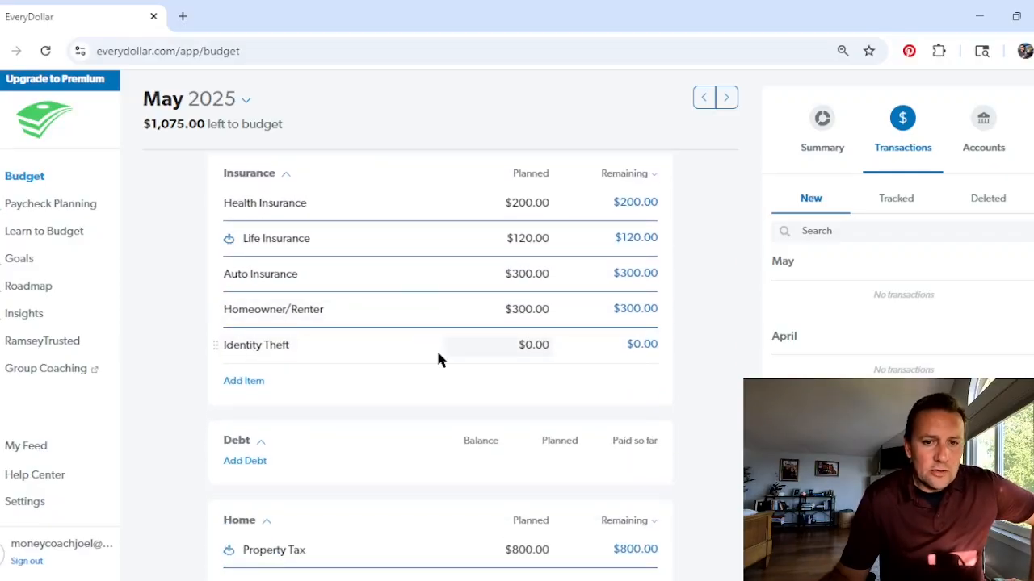
scroll(439, 360, "down", 2)
scroll(428, 350, "down", 1)
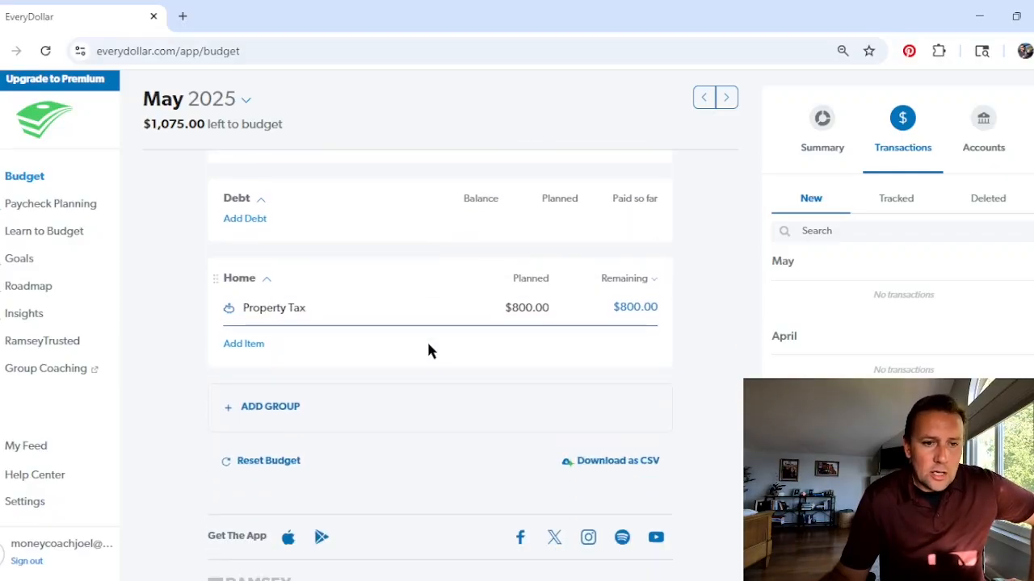
scroll(428, 349, "up", 5)
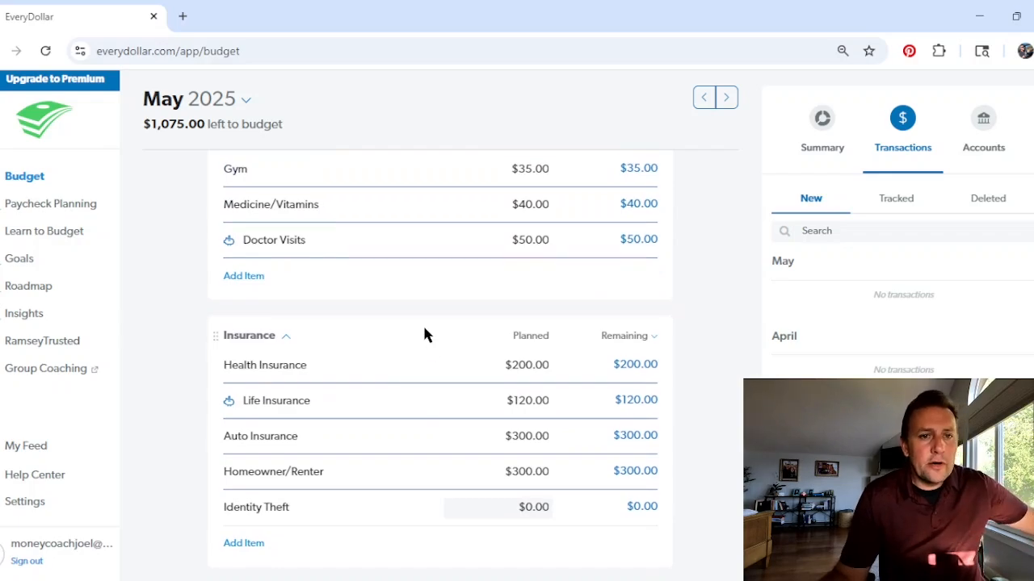
scroll(424, 330, "up", 1)
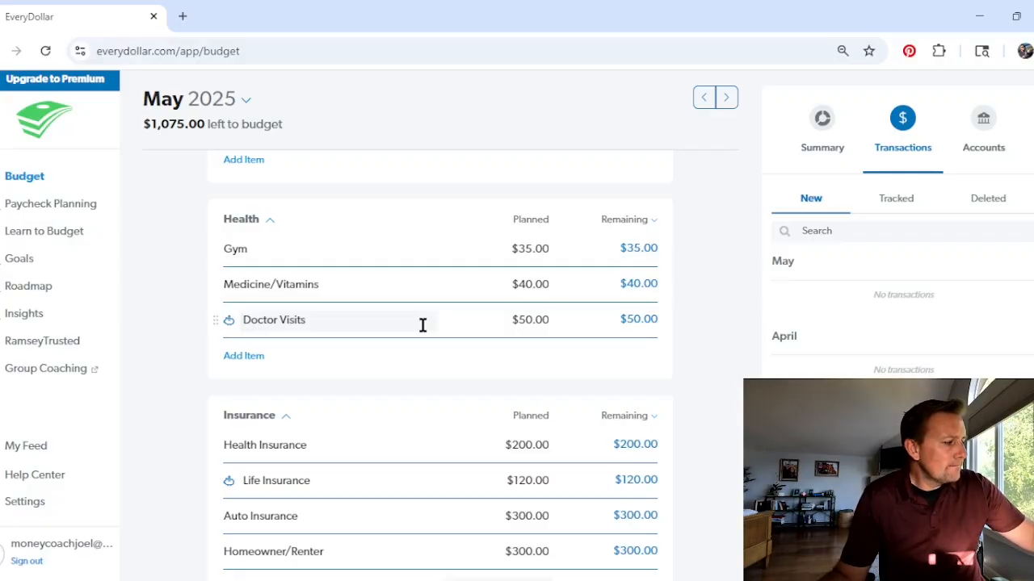
scroll(422, 324, "up", 6)
scroll(422, 324, "down", 4)
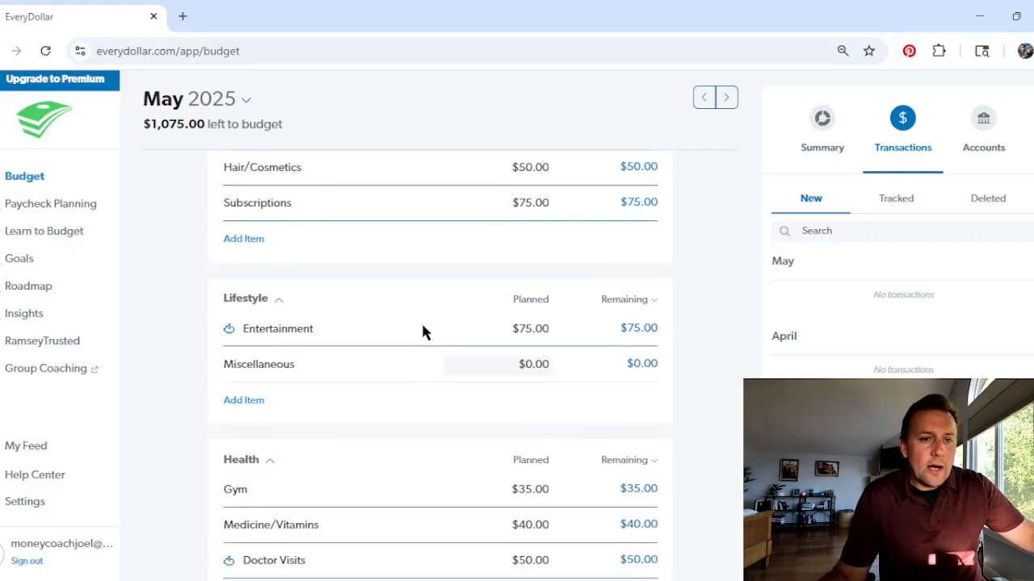
scroll(422, 327, "up", 1)
scroll(422, 327, "down", 7)
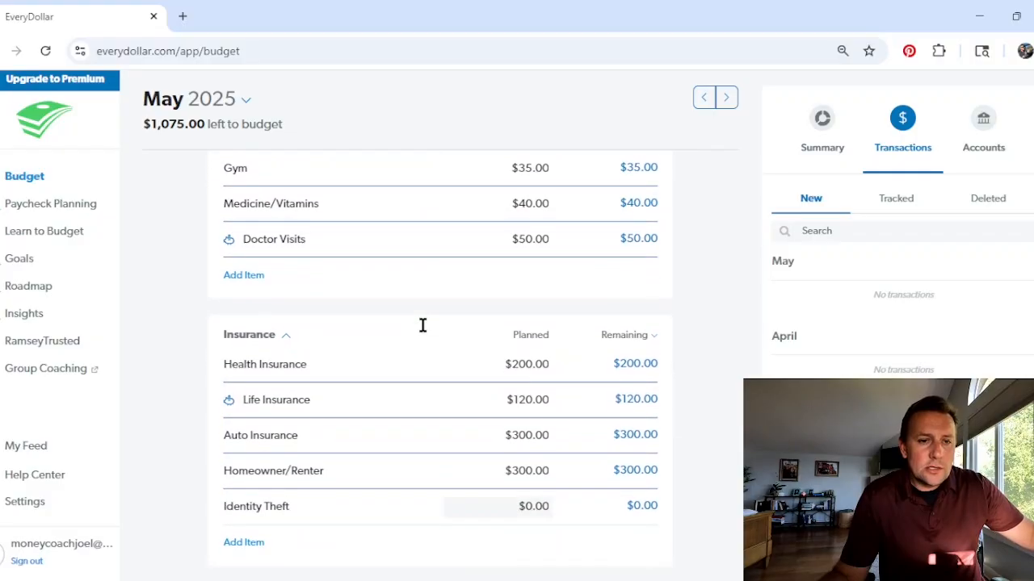
scroll(422, 324, "up", 10)
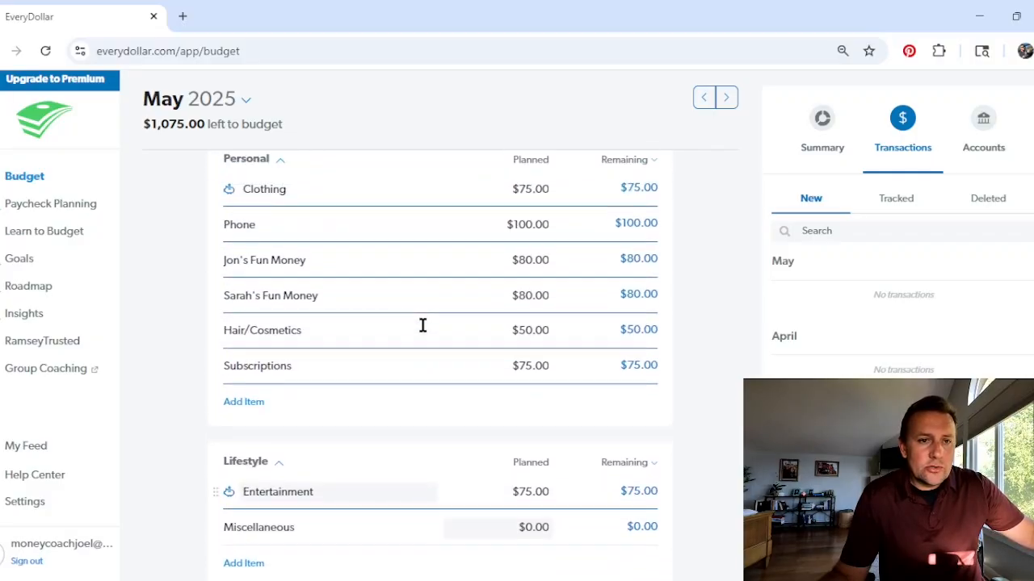
scroll(423, 328, "up", 1)
scroll(326, 280, "up", 1)
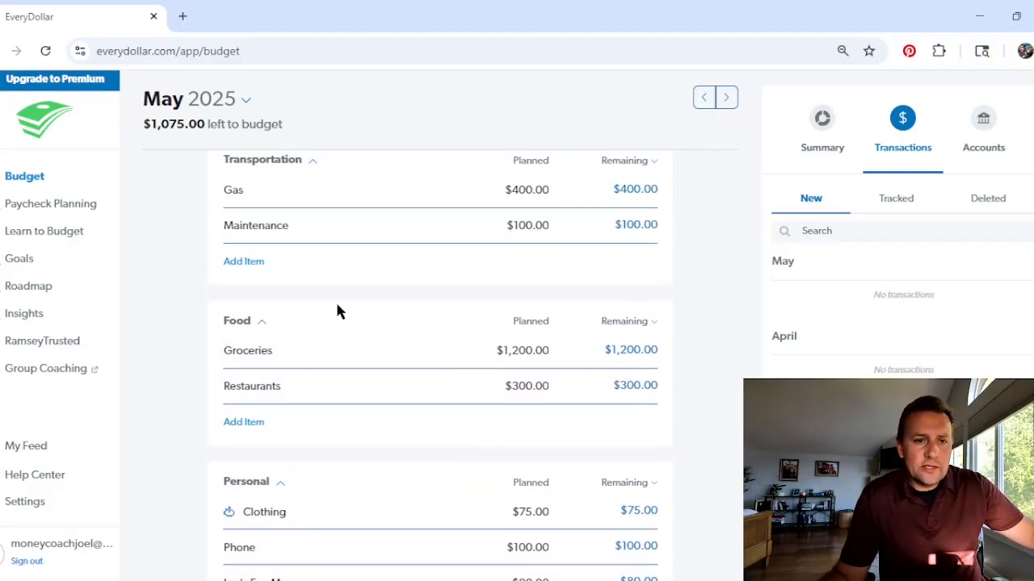
scroll(337, 309, "down", 1)
scroll(335, 327, "down", 10)
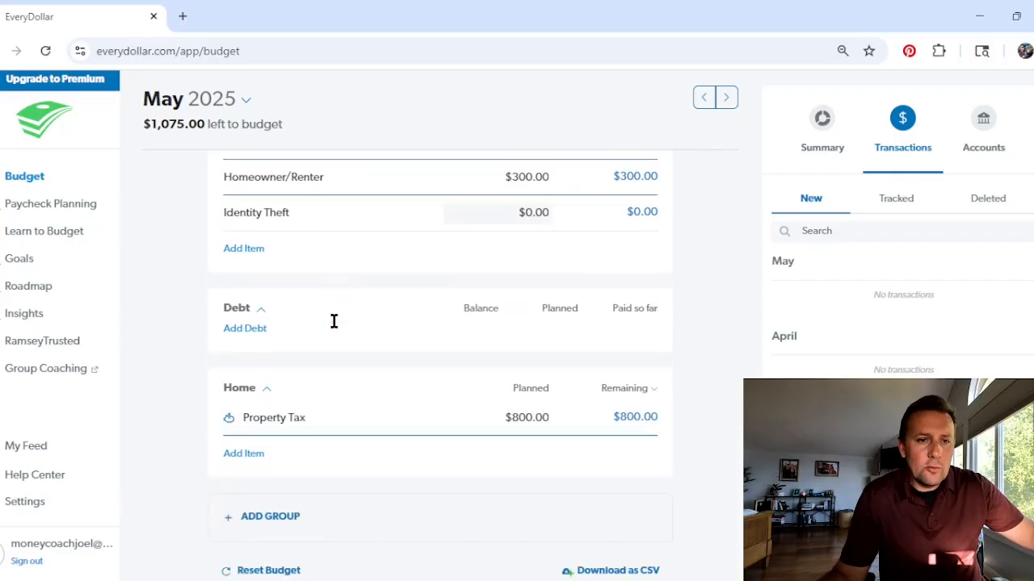
Add a new item named Household to the Food group.
scroll(363, 300, "up", 9)
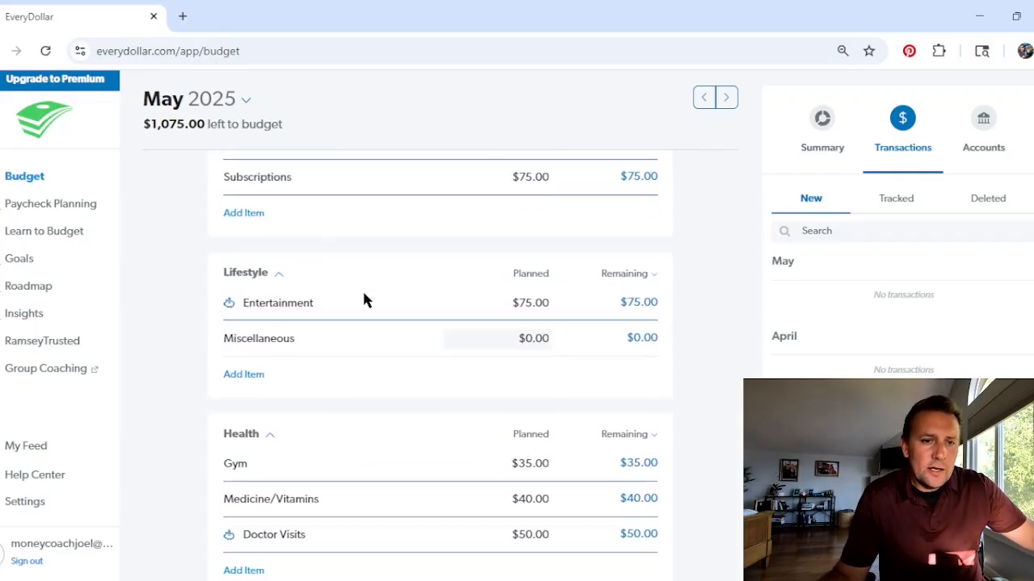
scroll(364, 300, "up", 2)
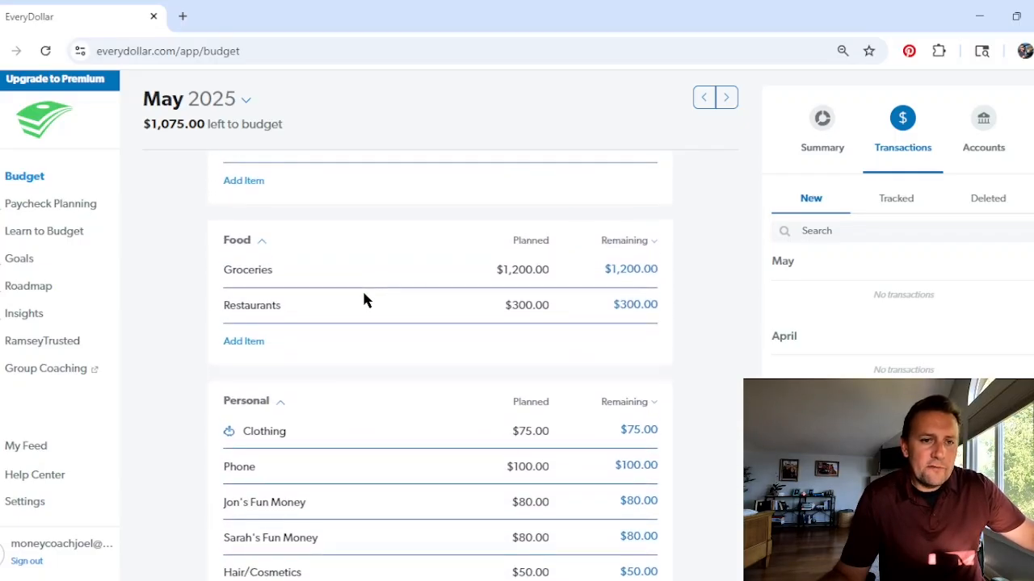
left_click(254, 346)
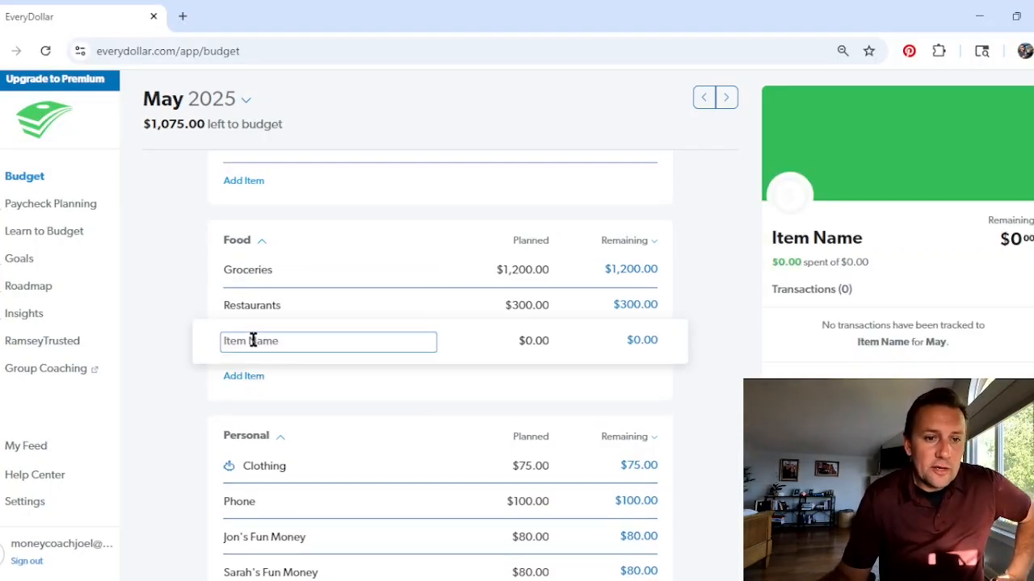
type("Hous")
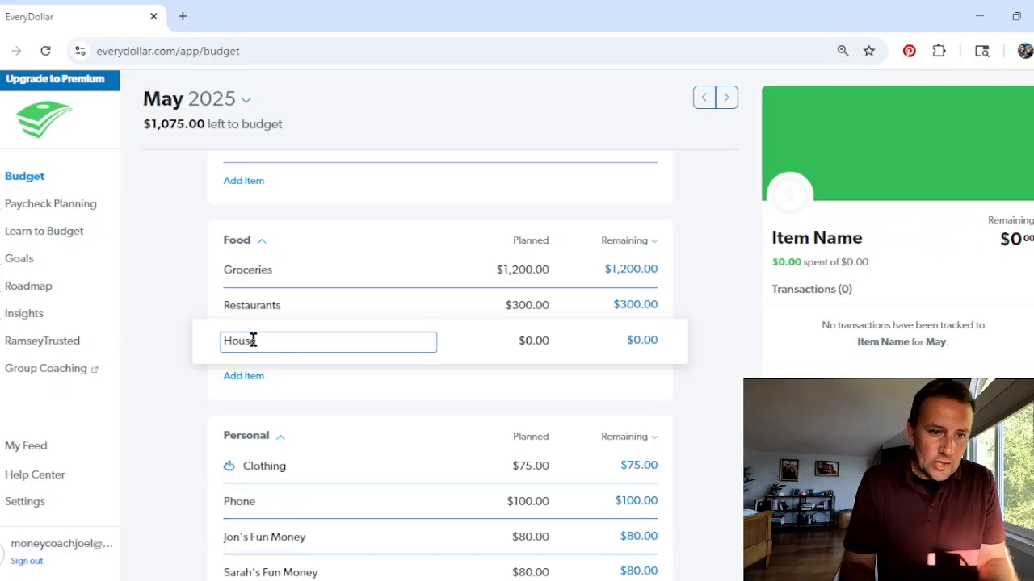
type("ehold")
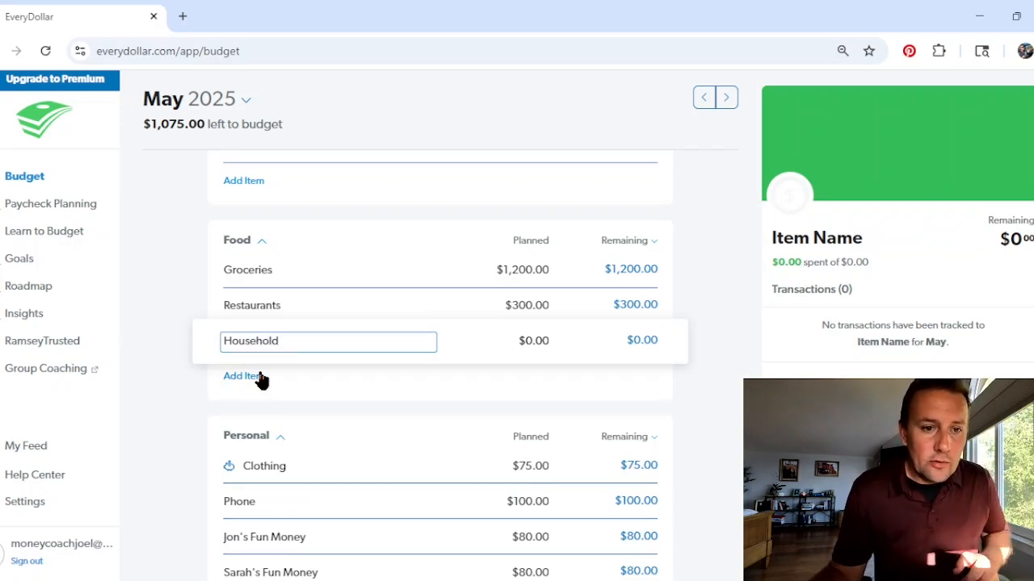
type(" Exp")
key("BackSpace")
key("BackSpace")
key("BackSpace")
key("BackSpace")
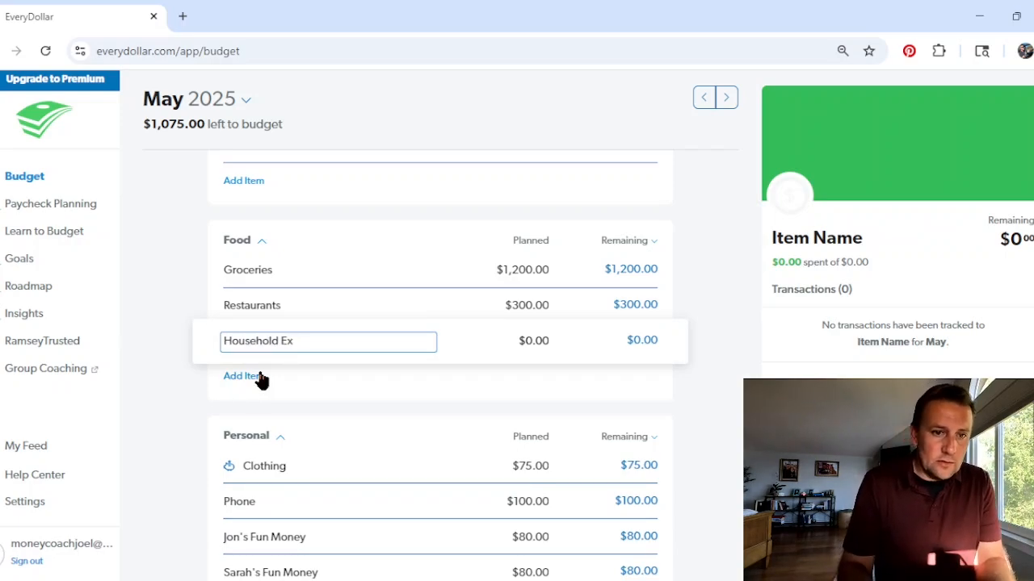
key("Tab")
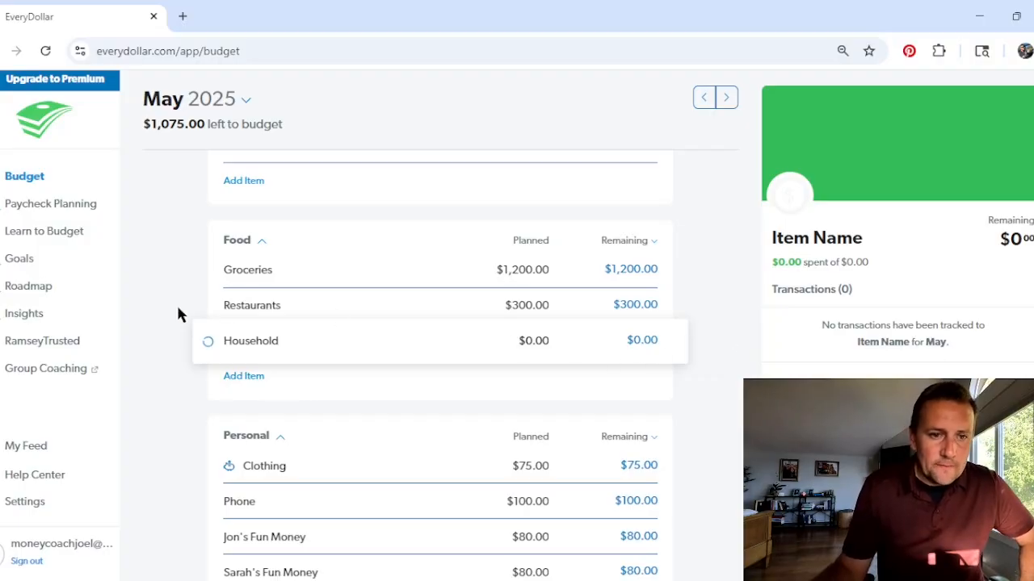
Set the planned amount of the Household item under Food to $300.
left_click_drag(508, 342, 567, 342)
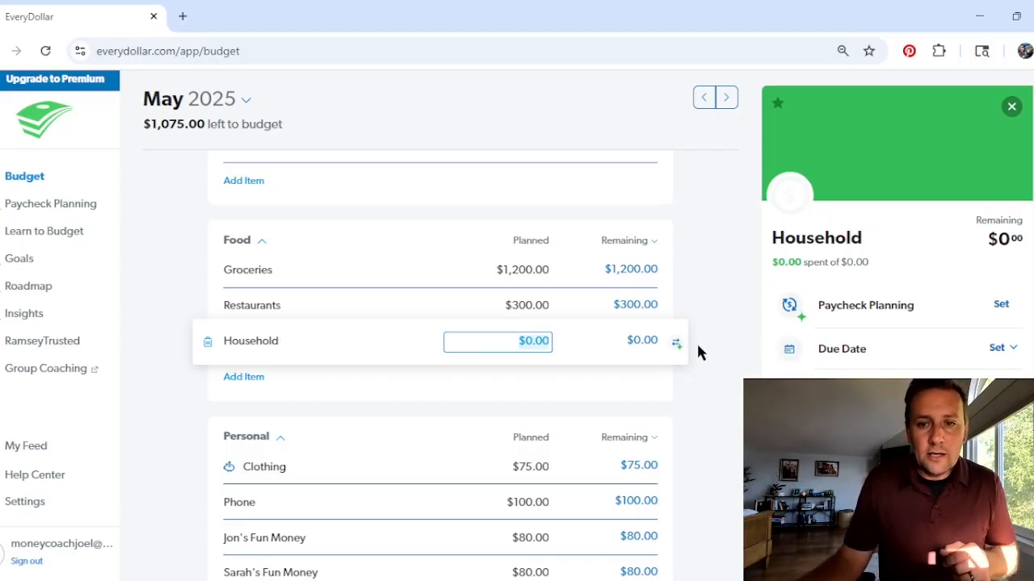
left_click(718, 347)
left_click(491, 343)
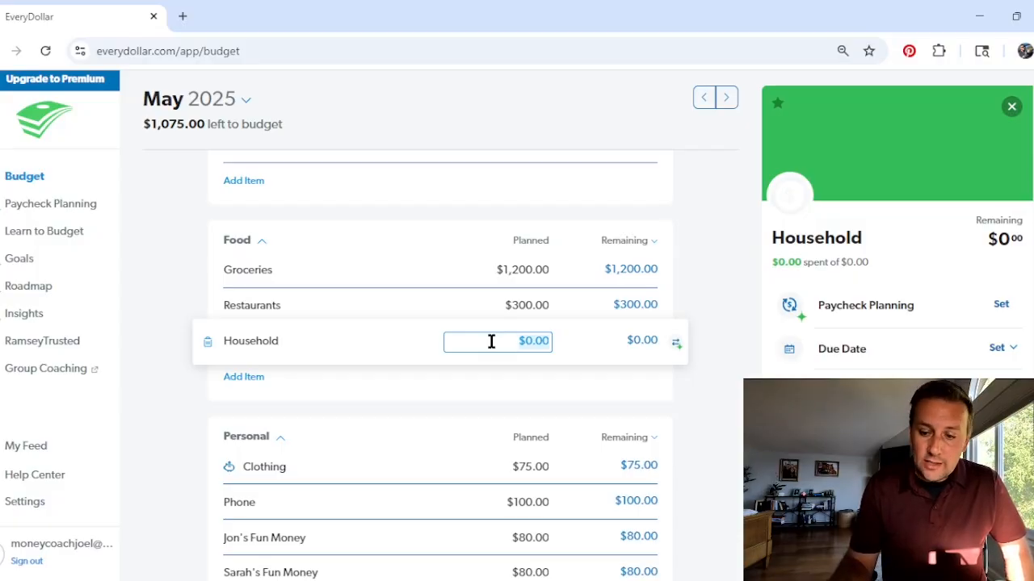
type("300")
left_click(726, 341)
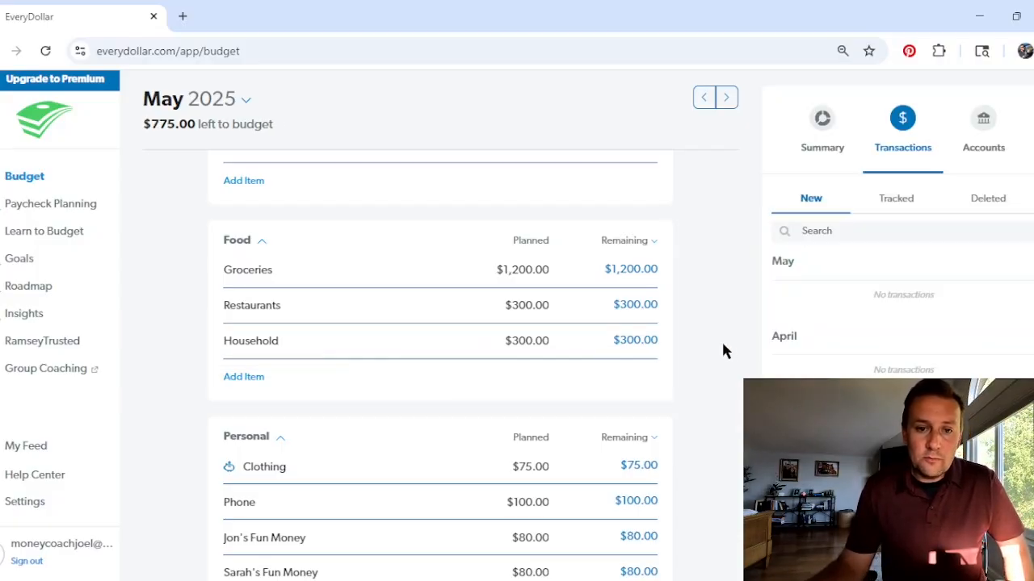
Check the groups from Food down to Home for any remaining expenses without a budget item.
scroll(561, 347, "down", 10)
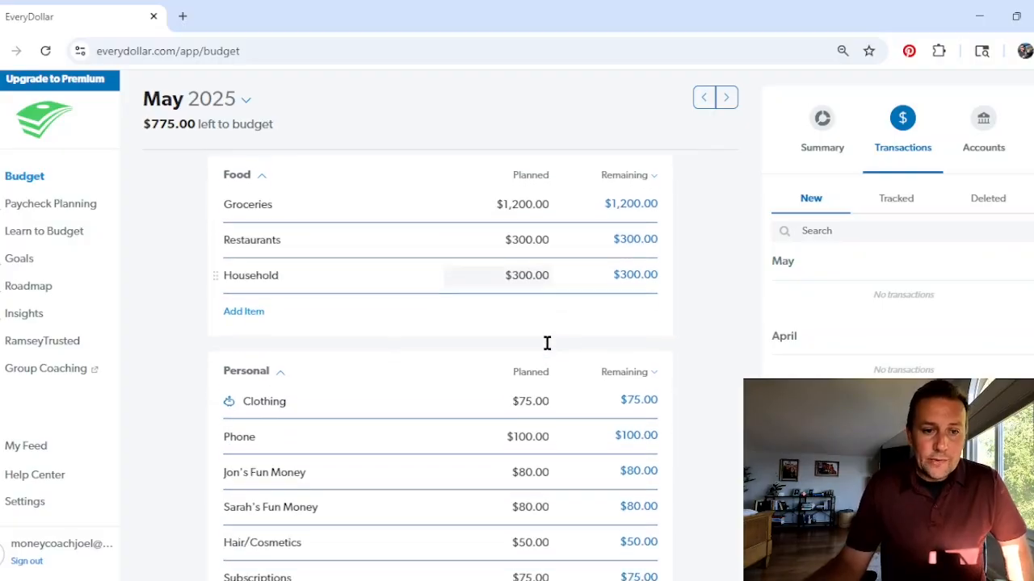
scroll(546, 349, "down", 4)
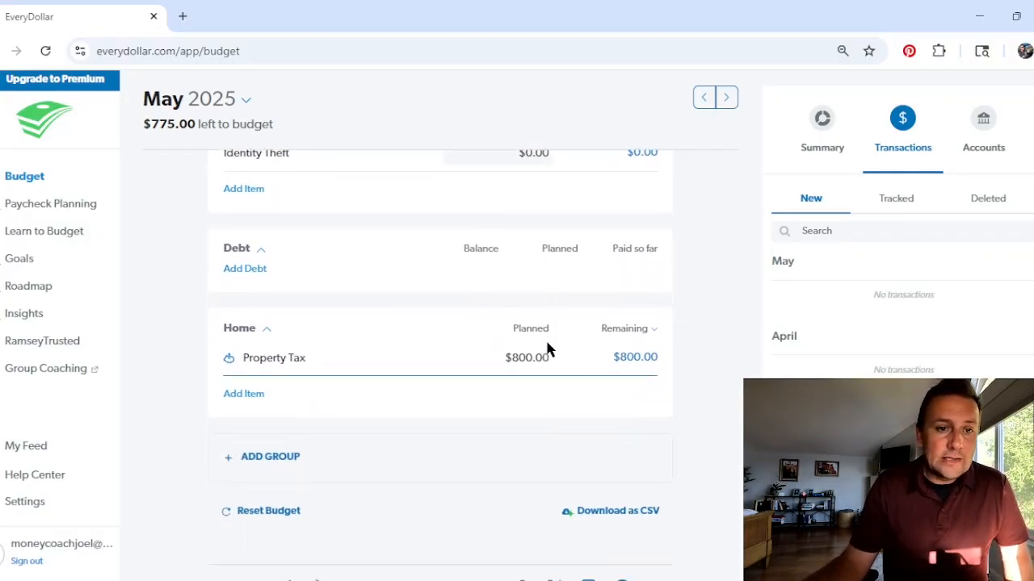
scroll(547, 349, "up", 5)
scroll(546, 347, "up", 3)
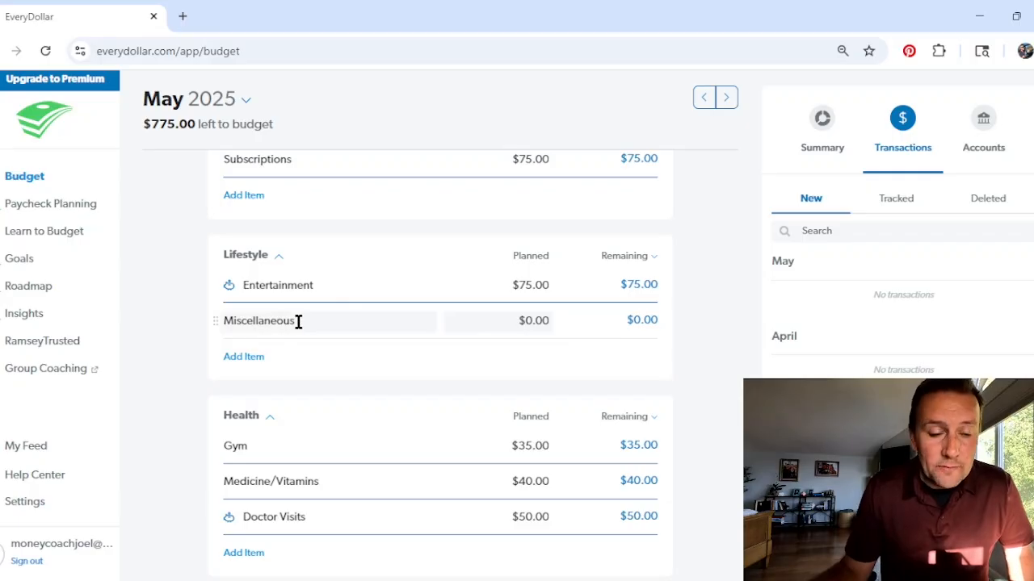
scroll(309, 323, "down", 8)
scroll(315, 329, "up", 3)
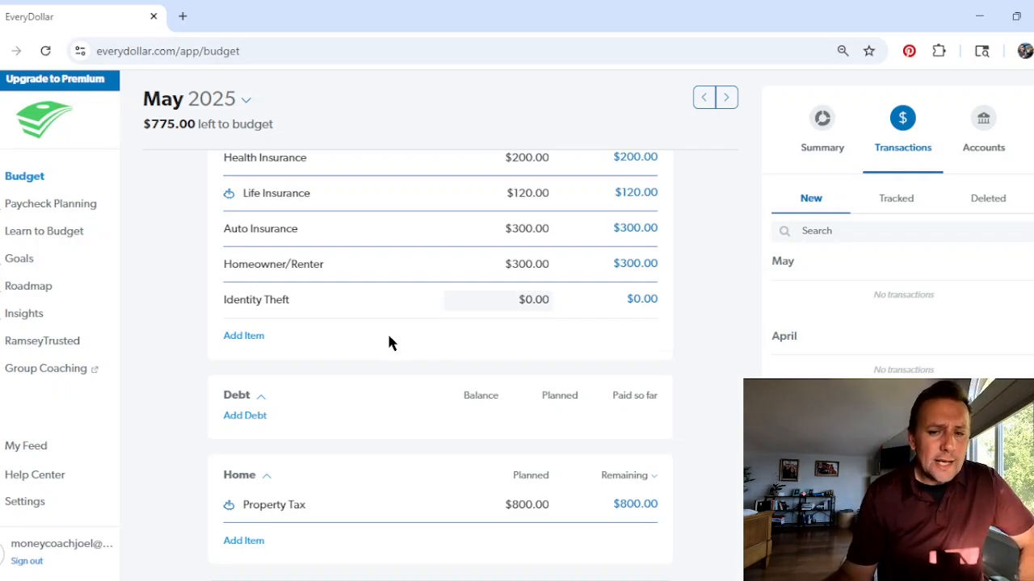
scroll(389, 338, "down", 2)
scroll(388, 338, "up", 1)
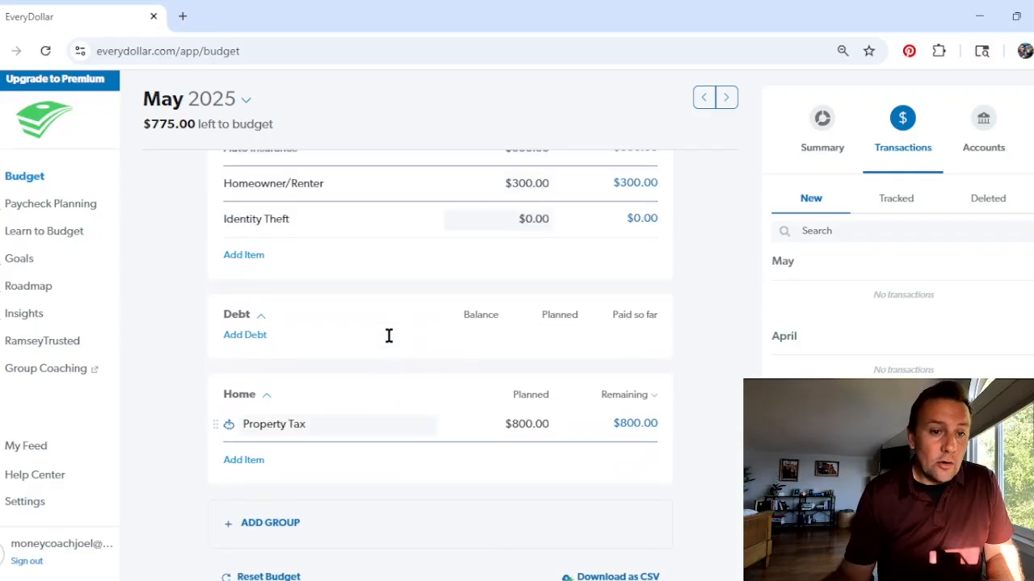
Add an item named Extra to the Home group with a planned amount of $100.
scroll(388, 336, "down", 2)
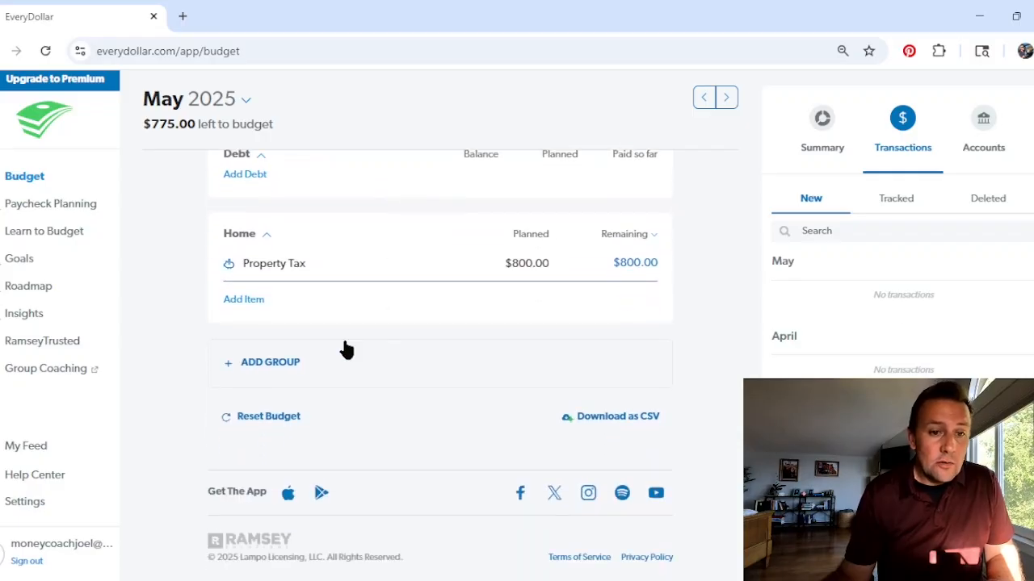
left_click(230, 300)
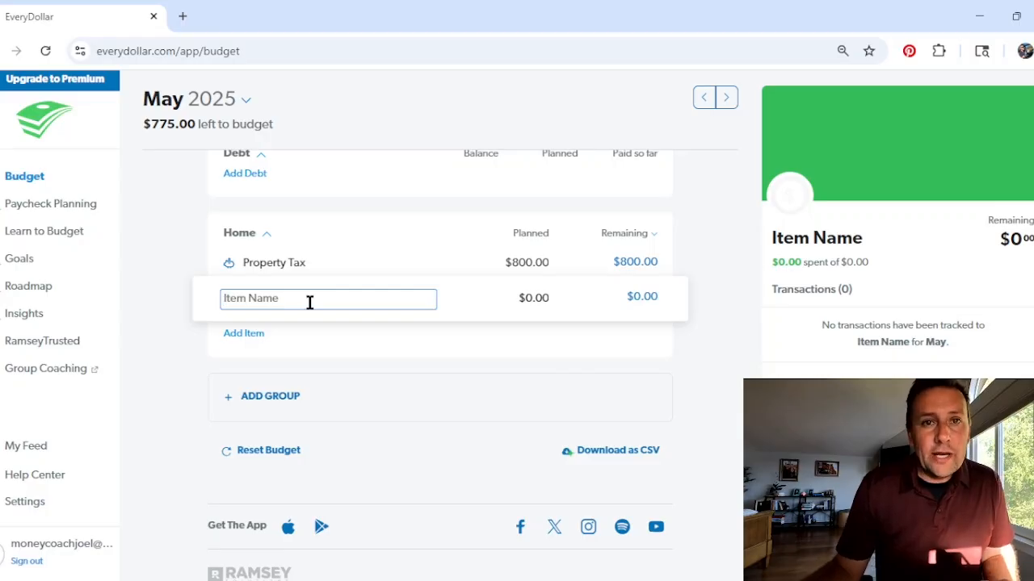
type("Extra")
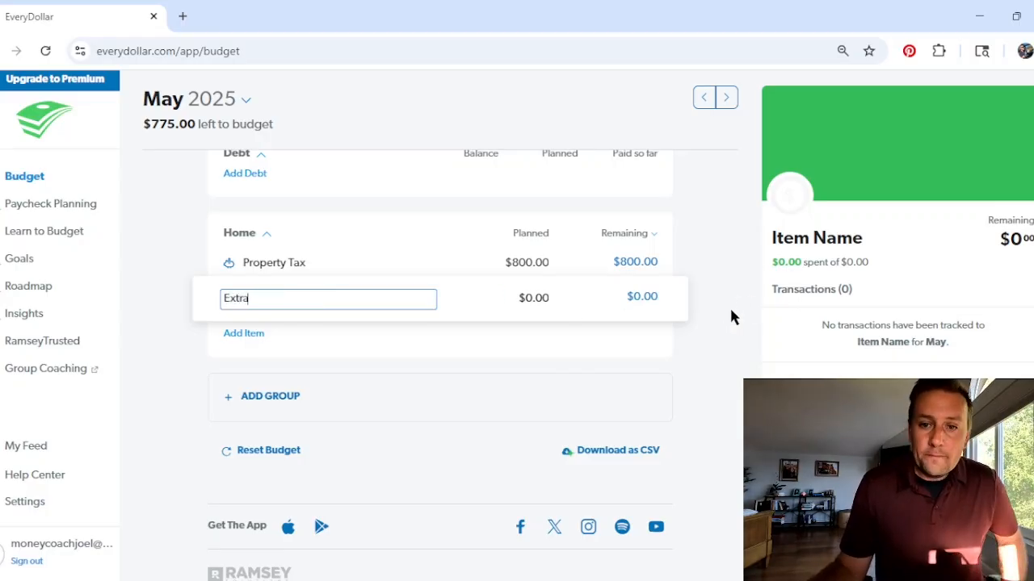
key("Tab")
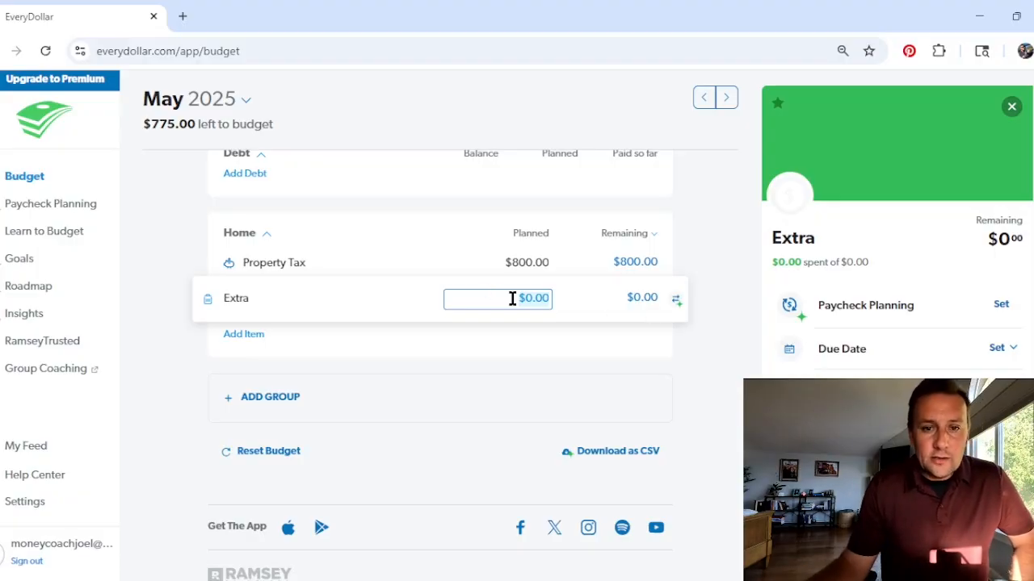
type("10")
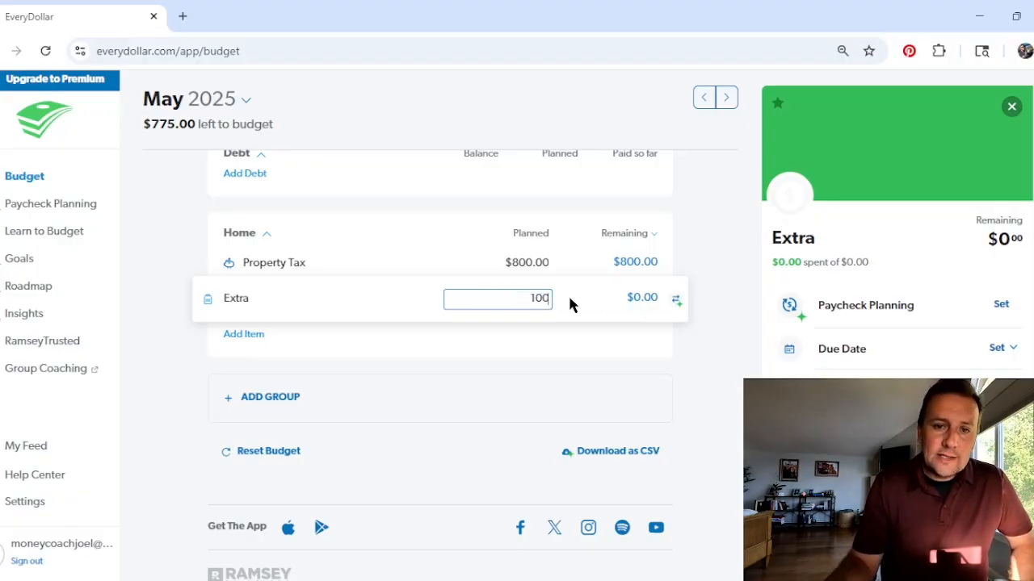
type("0")
left_click(713, 318)
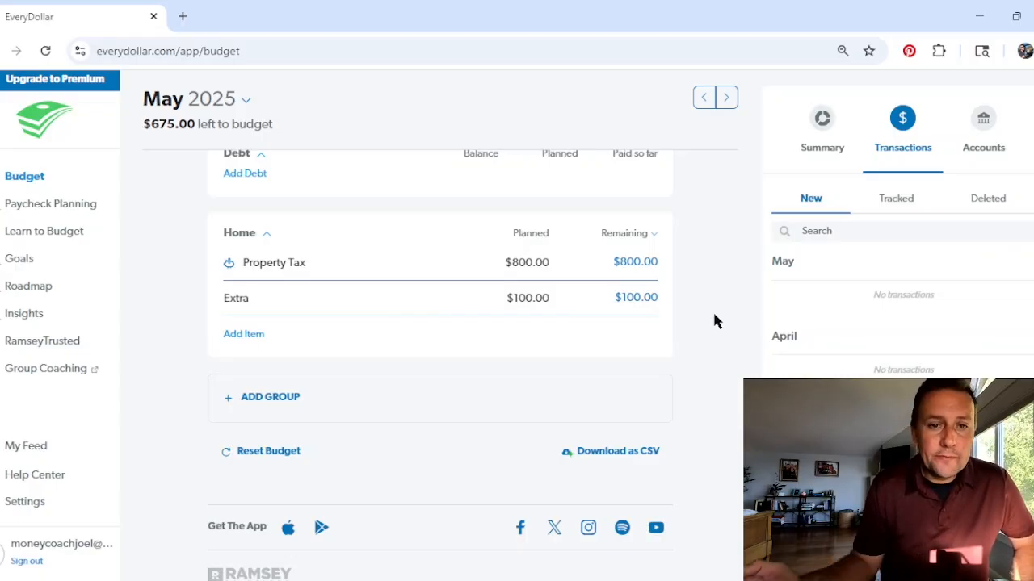
Set the planned amount of the Emergency Fund under Savings to $695 to assign the money left to budget.
scroll(713, 321, "up", 1)
scroll(713, 320, "down", 1)
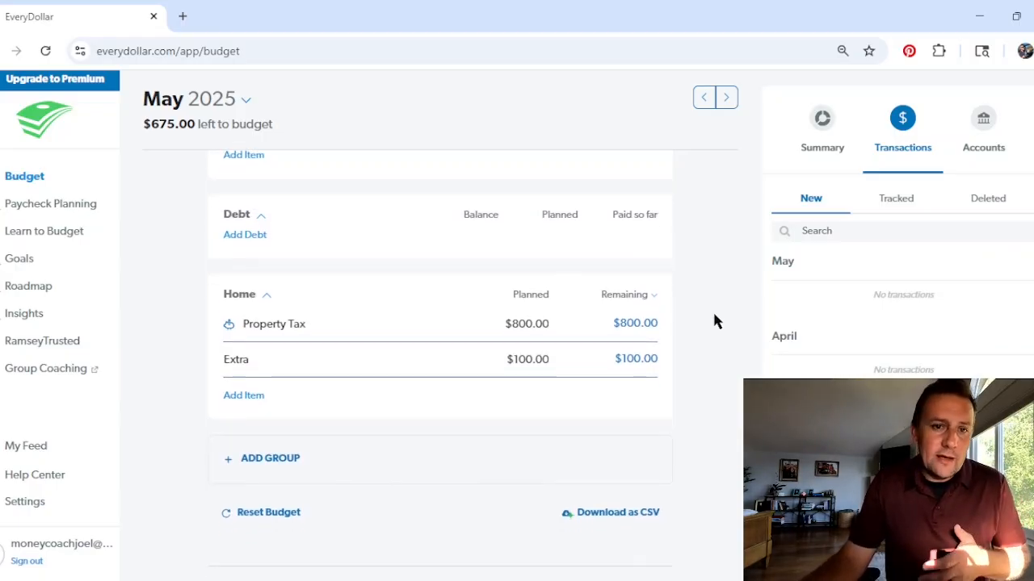
scroll(713, 321, "up", 3)
scroll(713, 321, "up", 15)
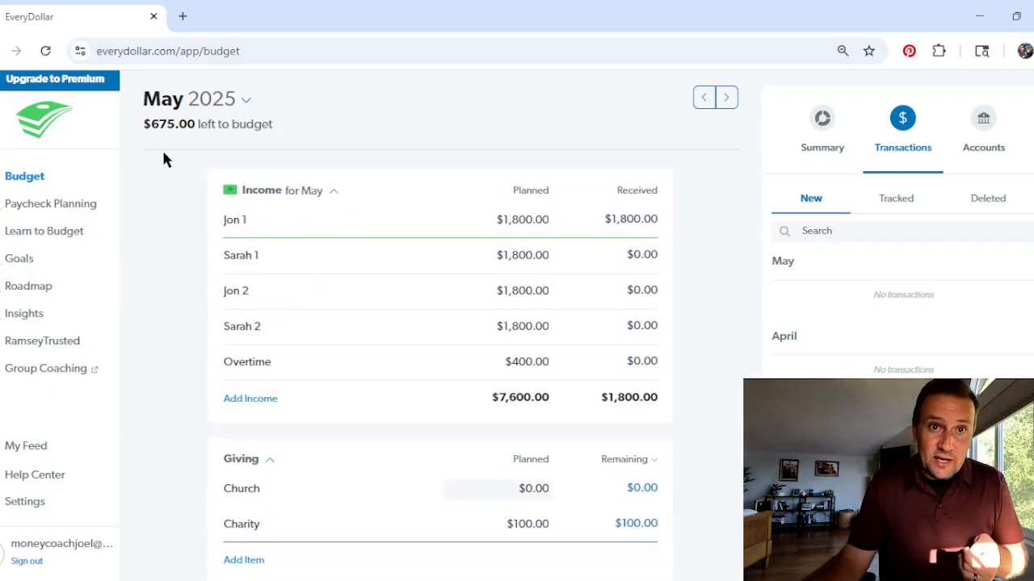
scroll(188, 242, "down", 3)
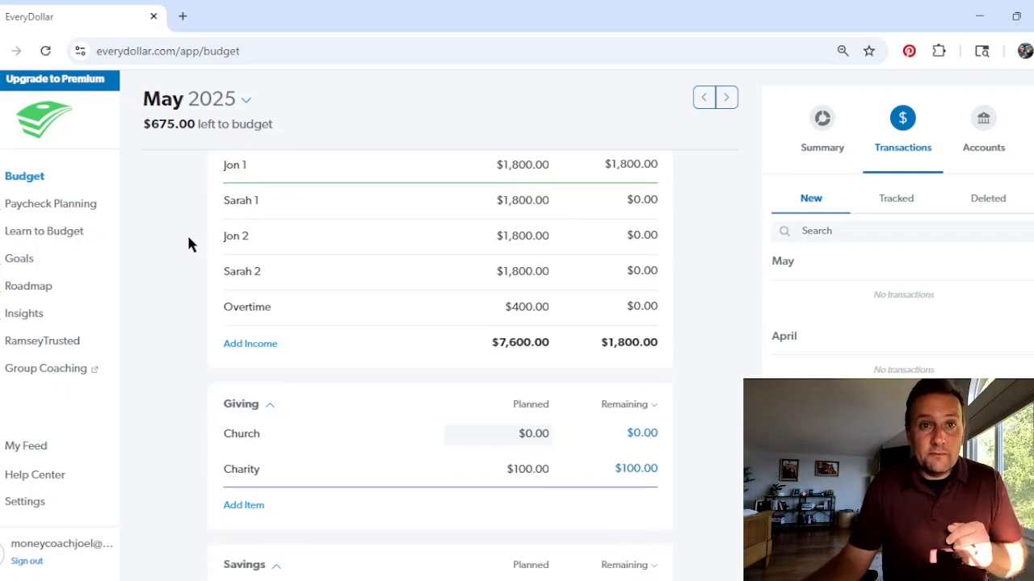
scroll(188, 246, "down", 1)
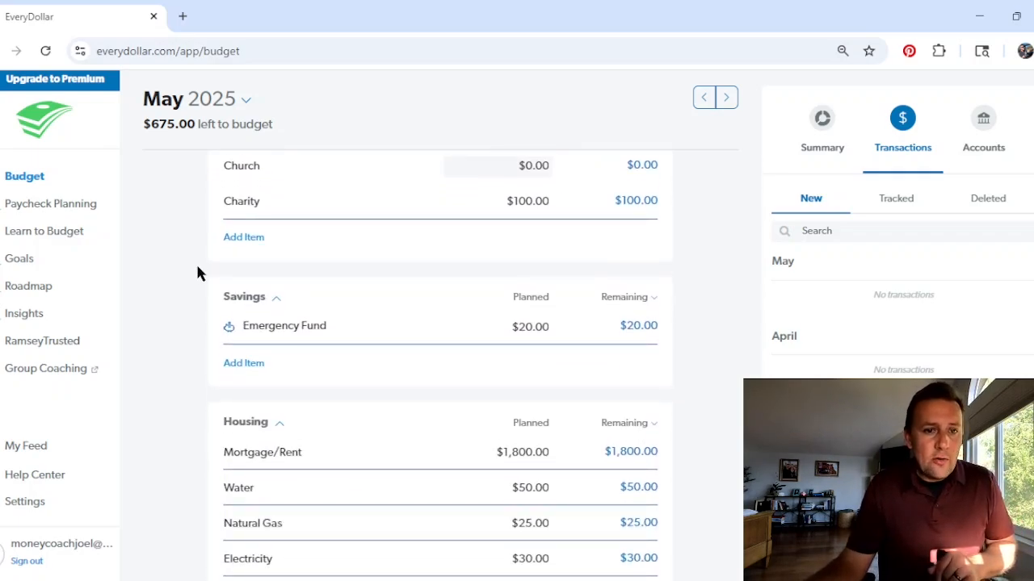
scroll(198, 273, "up", 2)
scroll(198, 273, "down", 1)
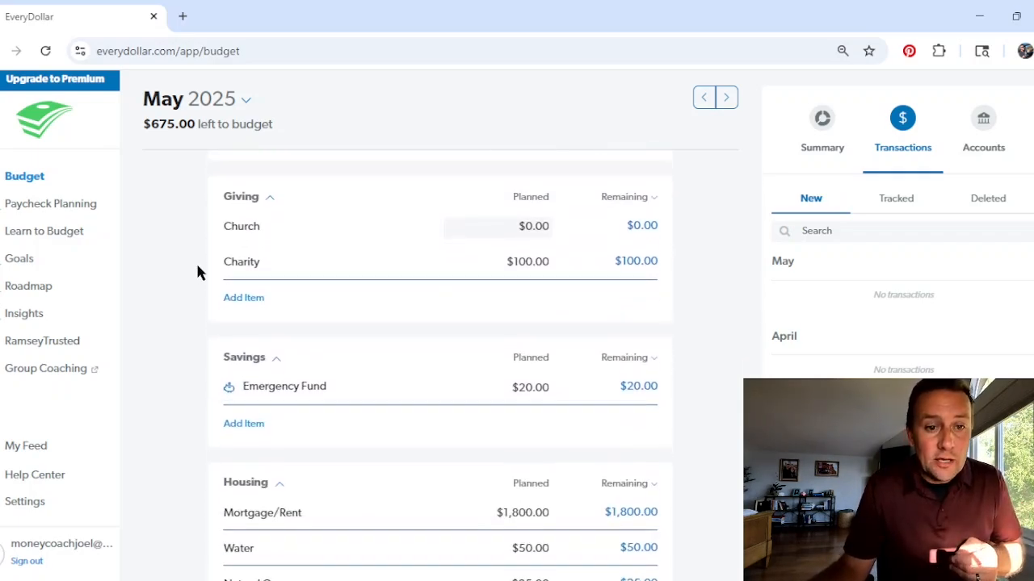
scroll(197, 270, "down", 1)
scroll(242, 291, "down", 1)
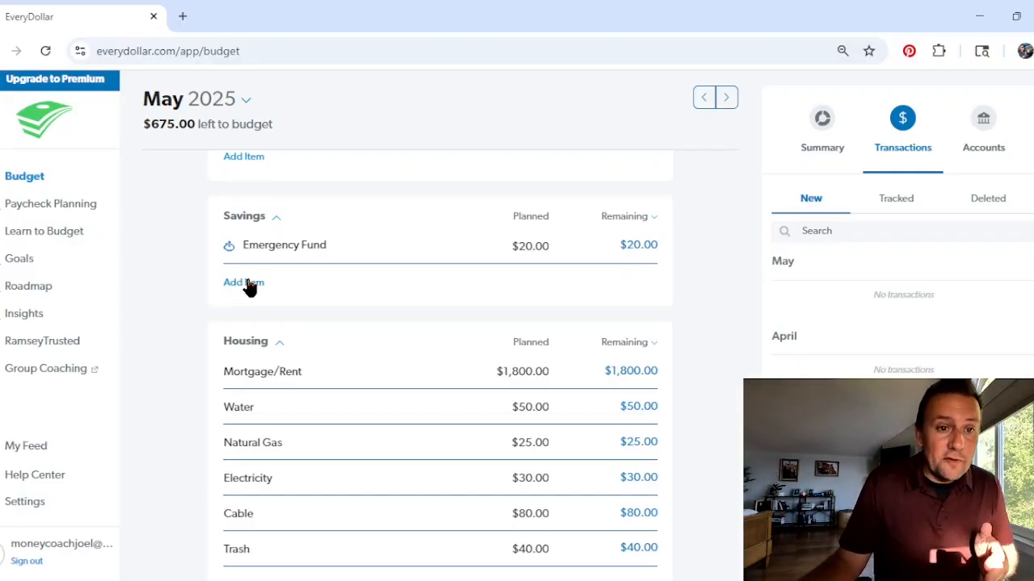
left_click(522, 245)
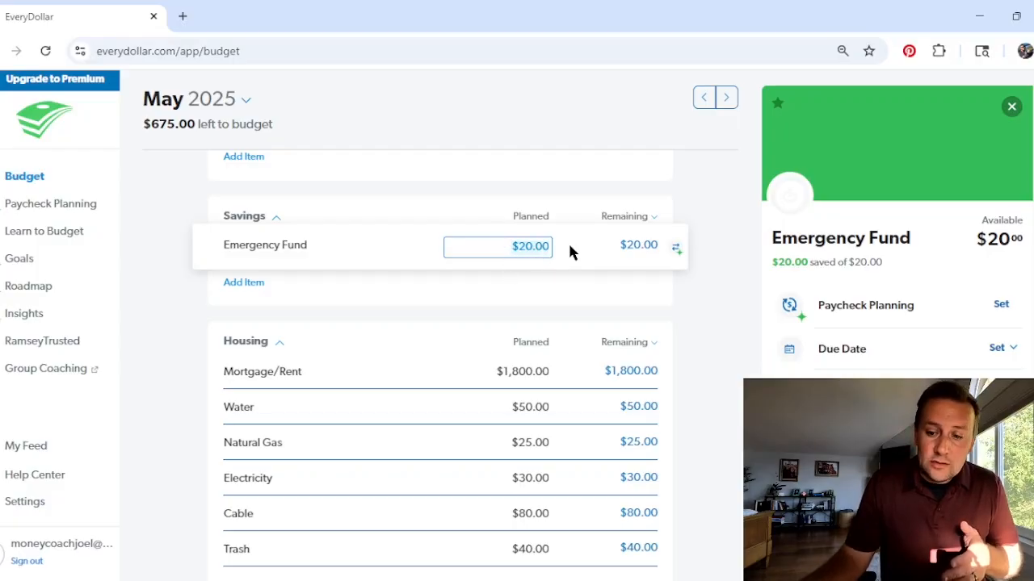
type("695")
left_click(731, 263)
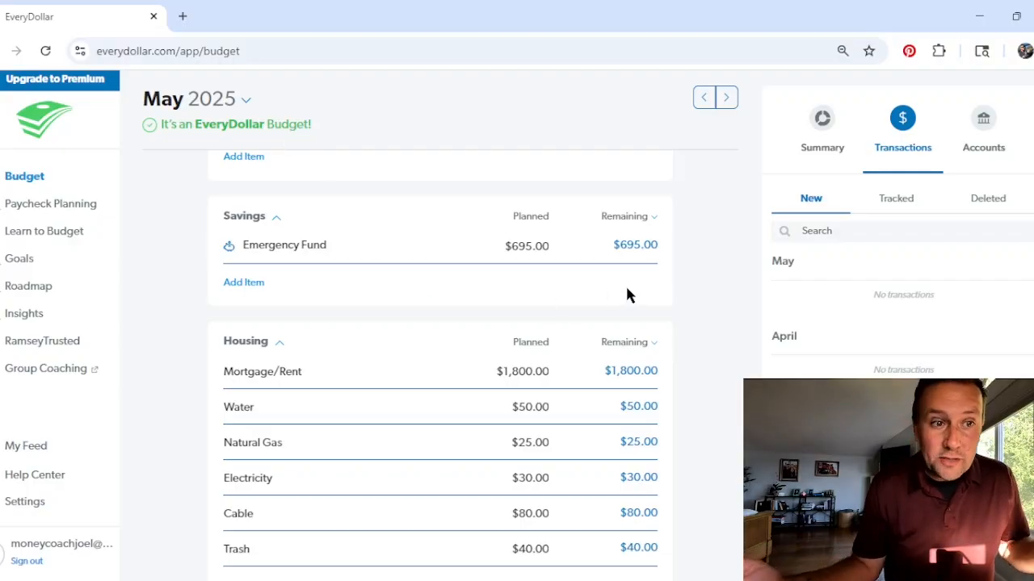
Review the planned amounts in every group from Income down through Health.
scroll(727, 298, "up", 5)
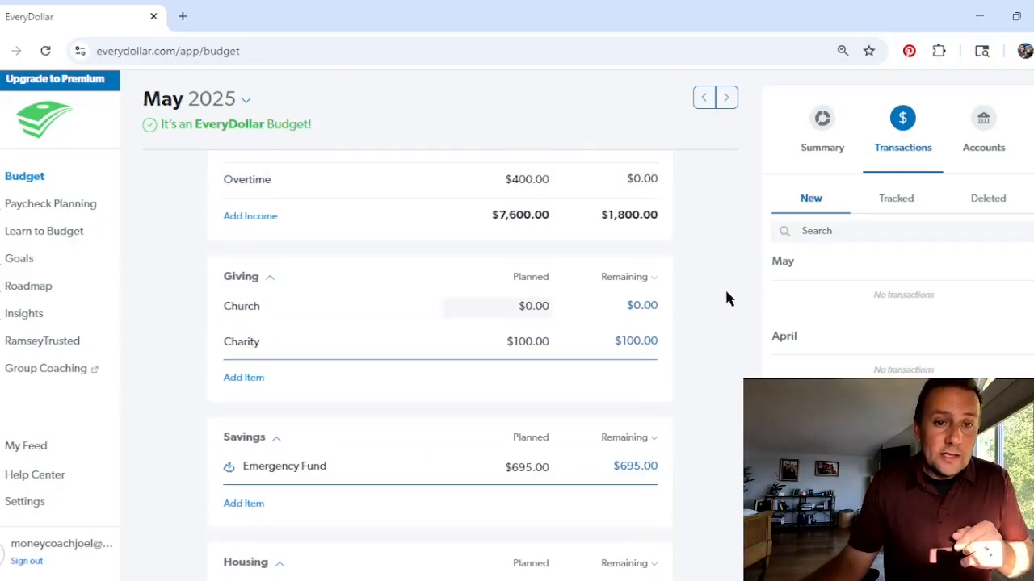
scroll(725, 298, "down", 1)
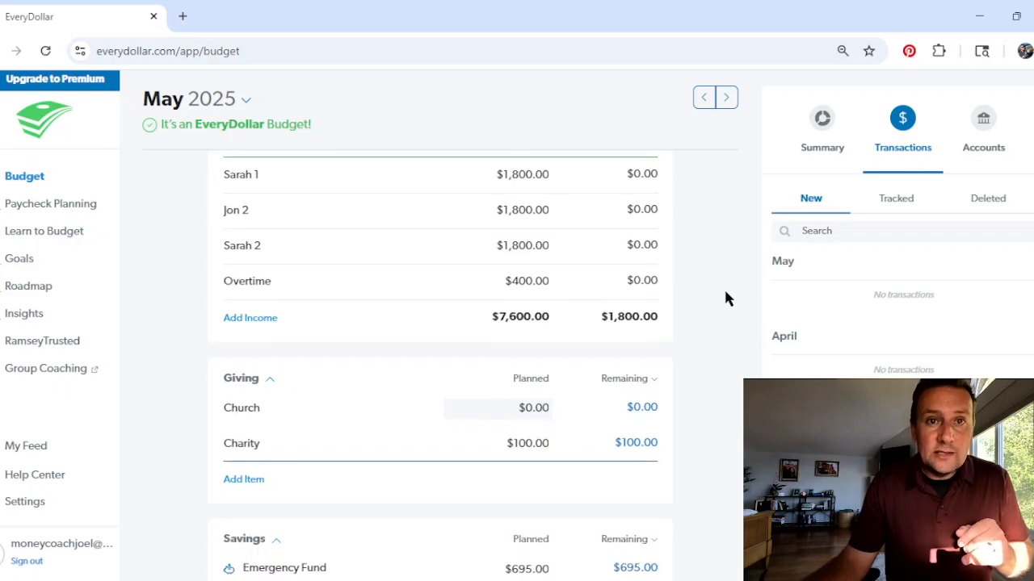
scroll(726, 298, "up", 1)
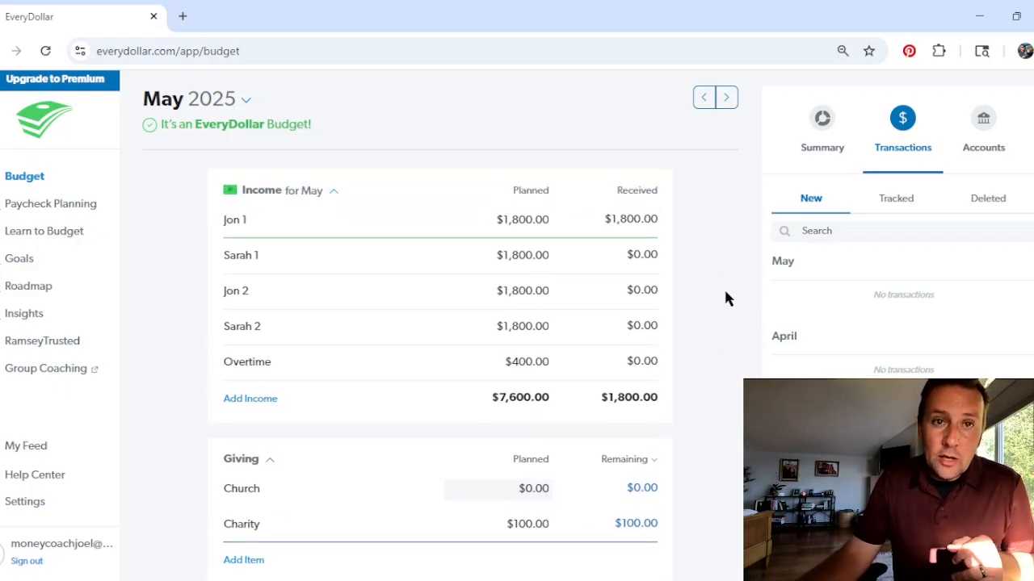
scroll(725, 298, "down", 5)
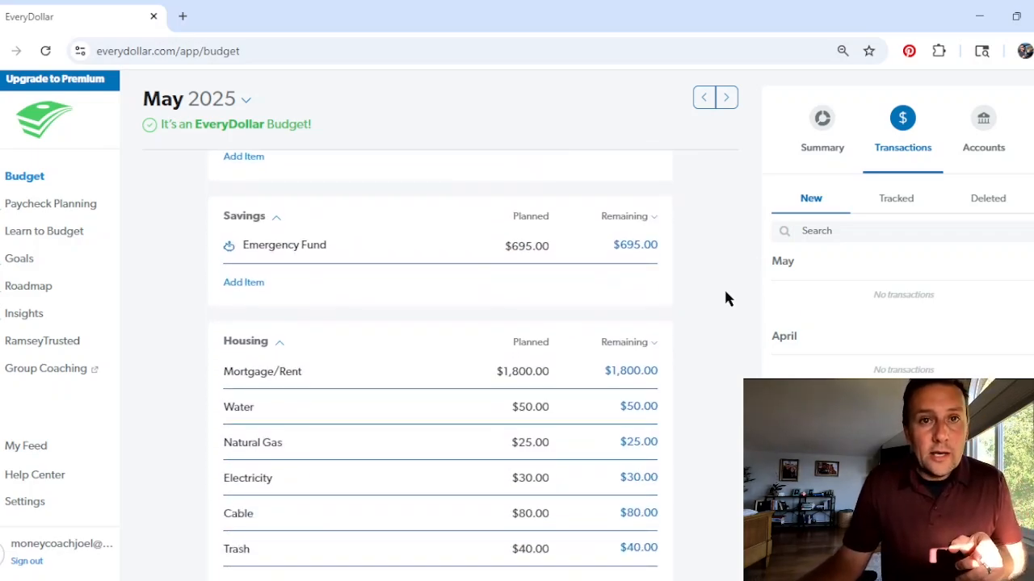
scroll(725, 298, "down", 2)
scroll(725, 298, "up", 1)
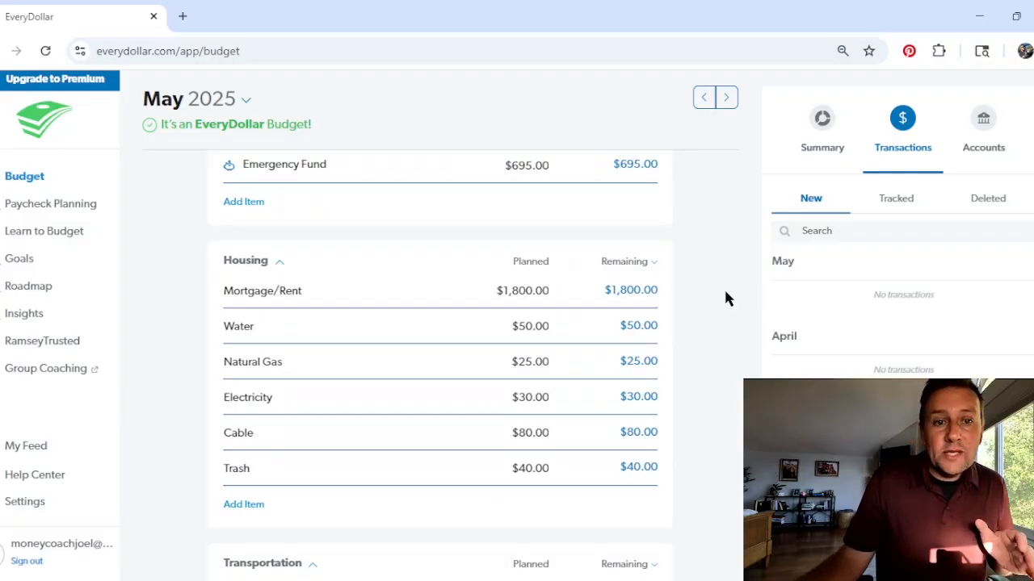
scroll(725, 298, "down", 5)
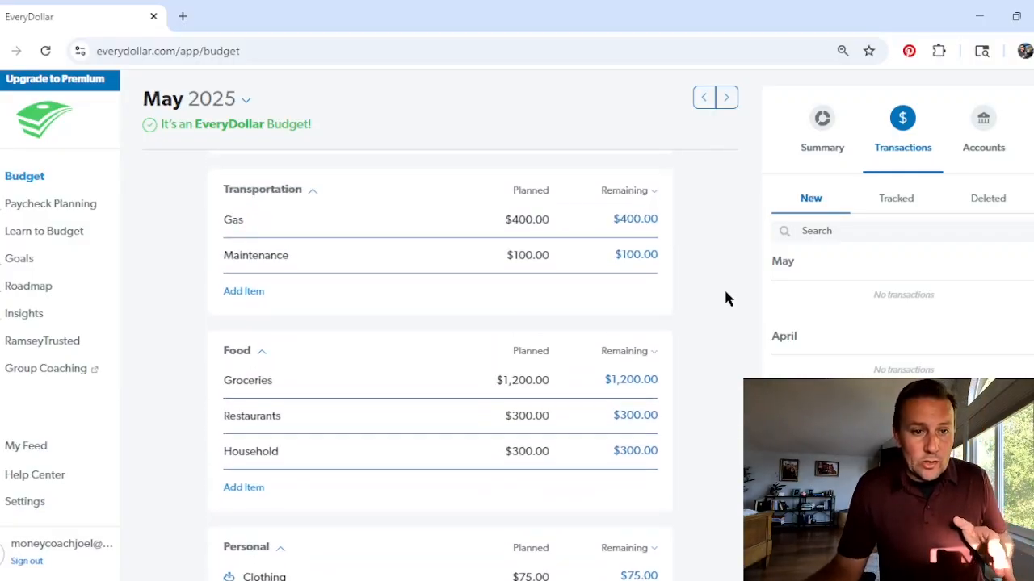
scroll(725, 299, "up", 3)
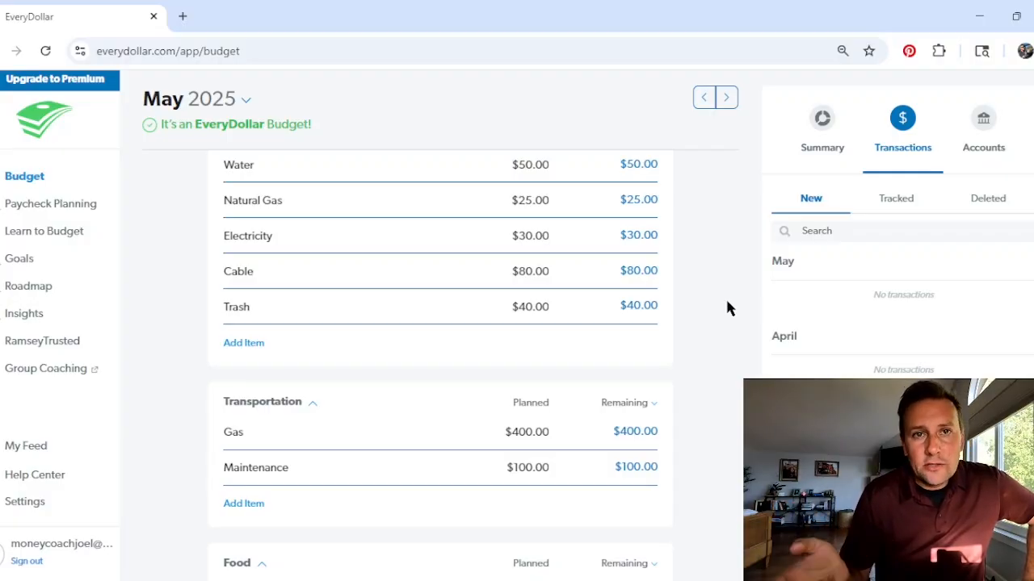
scroll(721, 311, "down", 5)
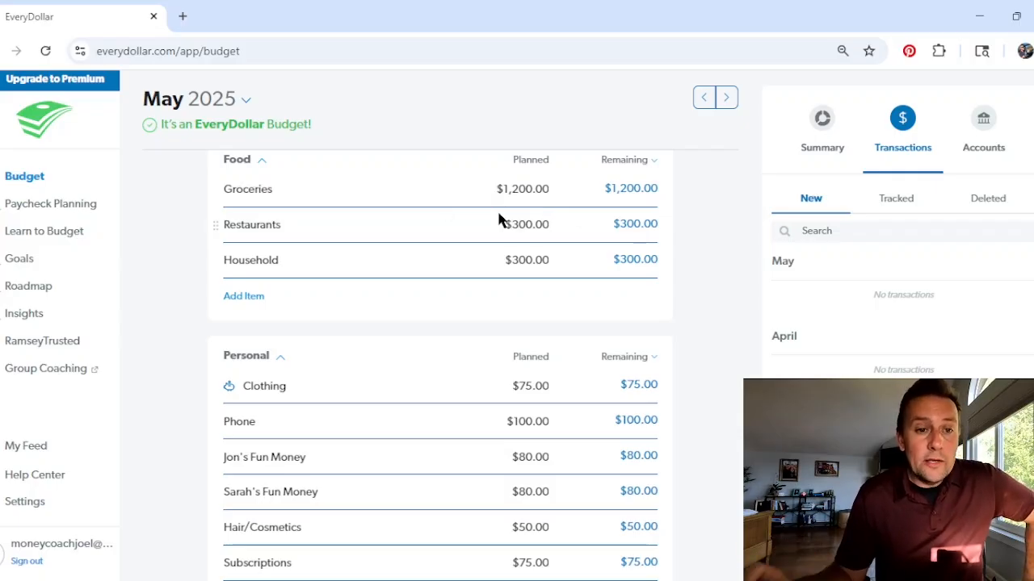
scroll(458, 416, "down", 1)
scroll(458, 416, "up", 2)
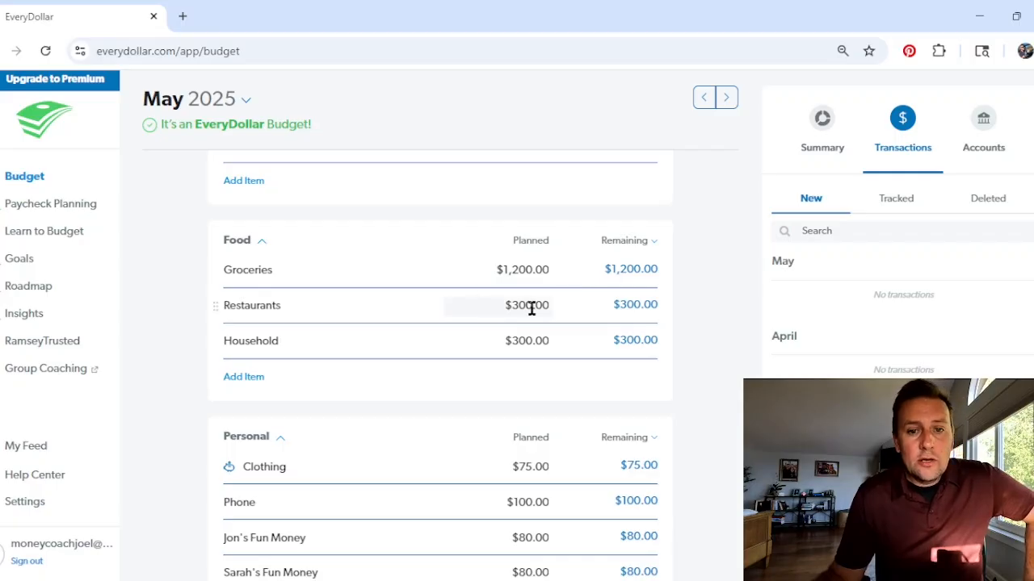
scroll(519, 342, "down", 7)
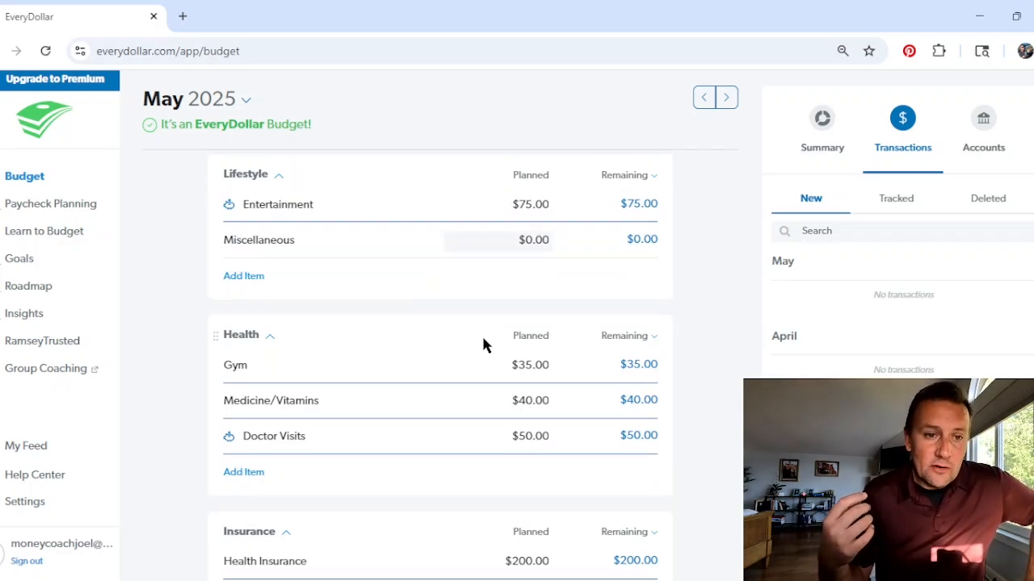
Examine the Transportation, Food and Personal planned amounts again, and go back over Housing and Savings.
scroll(429, 316, "up", 10)
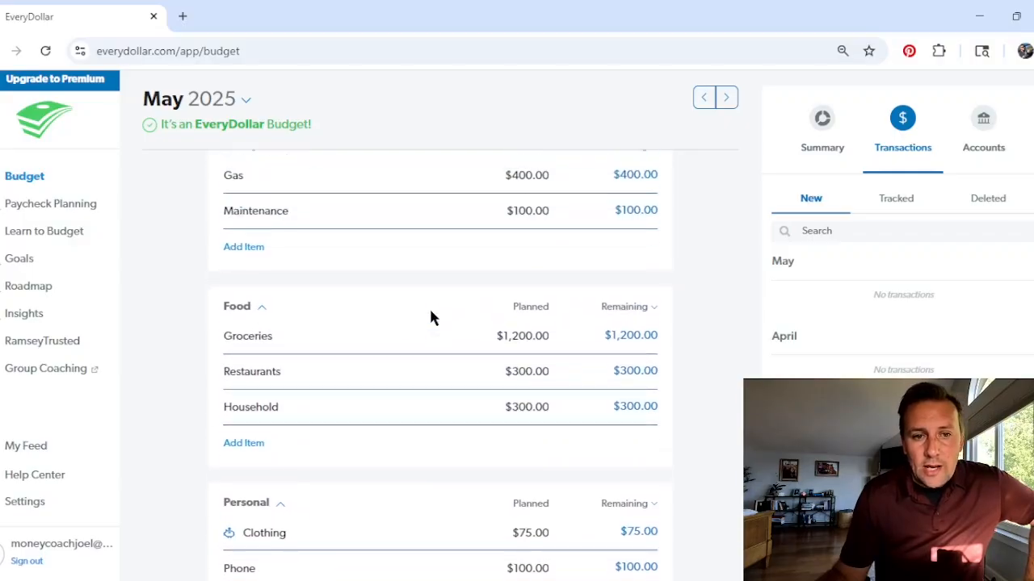
scroll(431, 316, "down", 2)
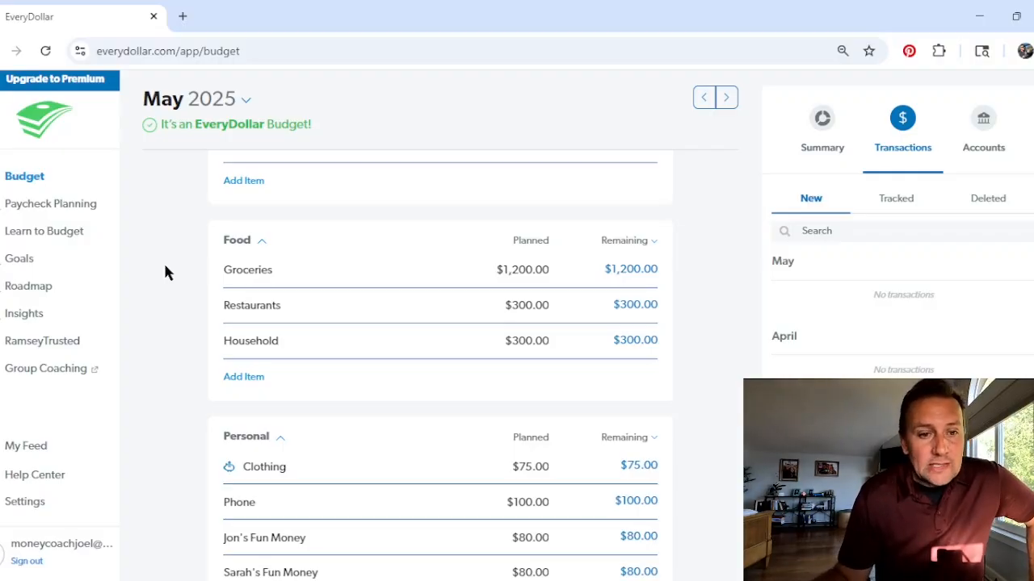
scroll(165, 266, "up", 1)
scroll(165, 269, "up", 1)
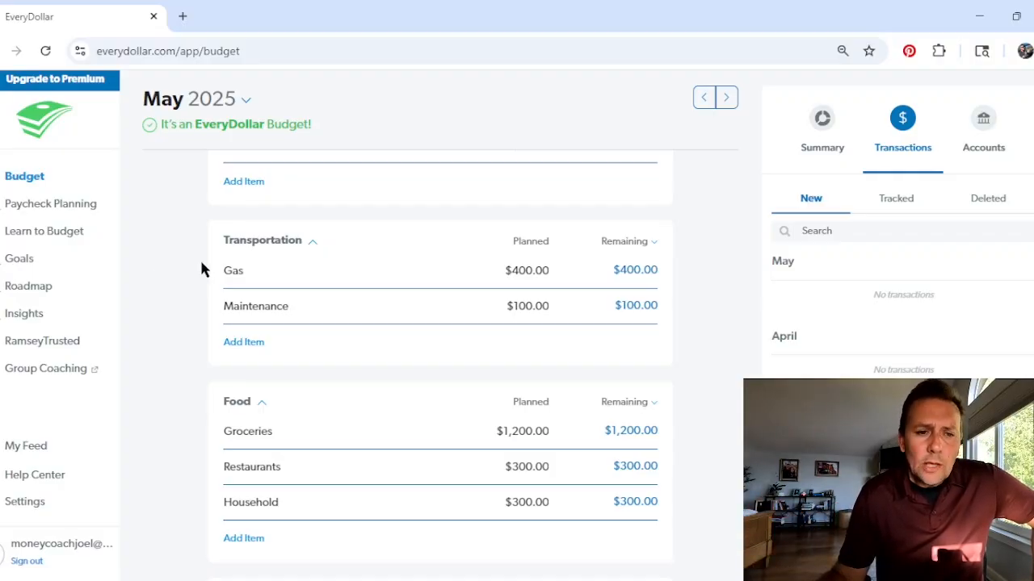
scroll(202, 269, "down", 1)
scroll(202, 269, "up", 1)
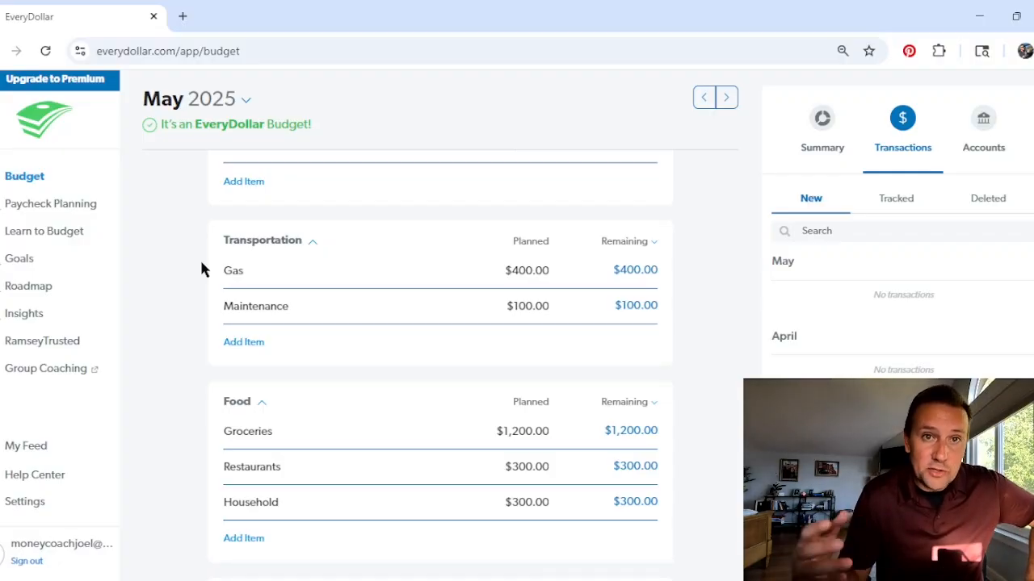
scroll(201, 264, "down", 1)
scroll(202, 270, "down", 2)
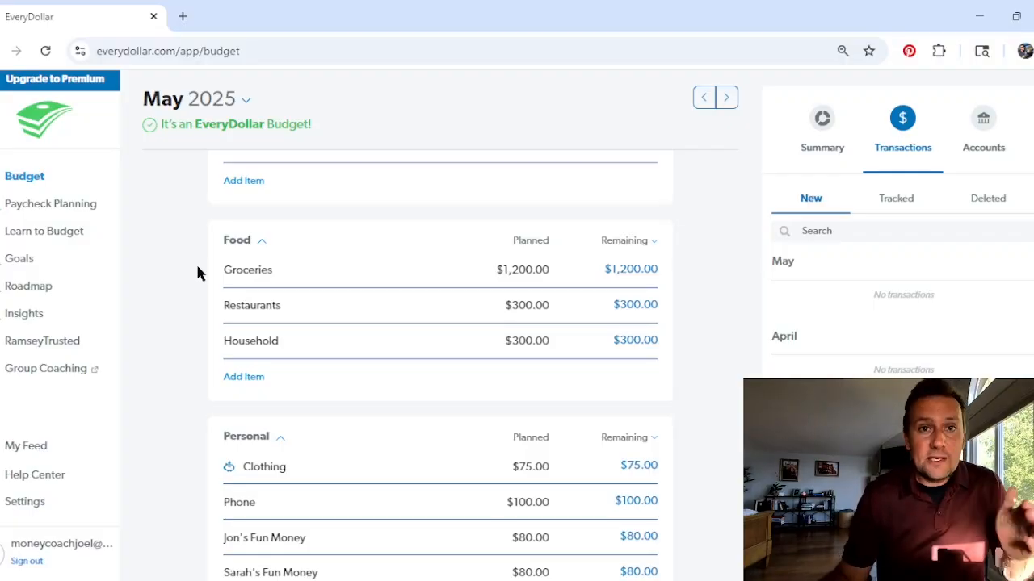
scroll(198, 269, "down", 1)
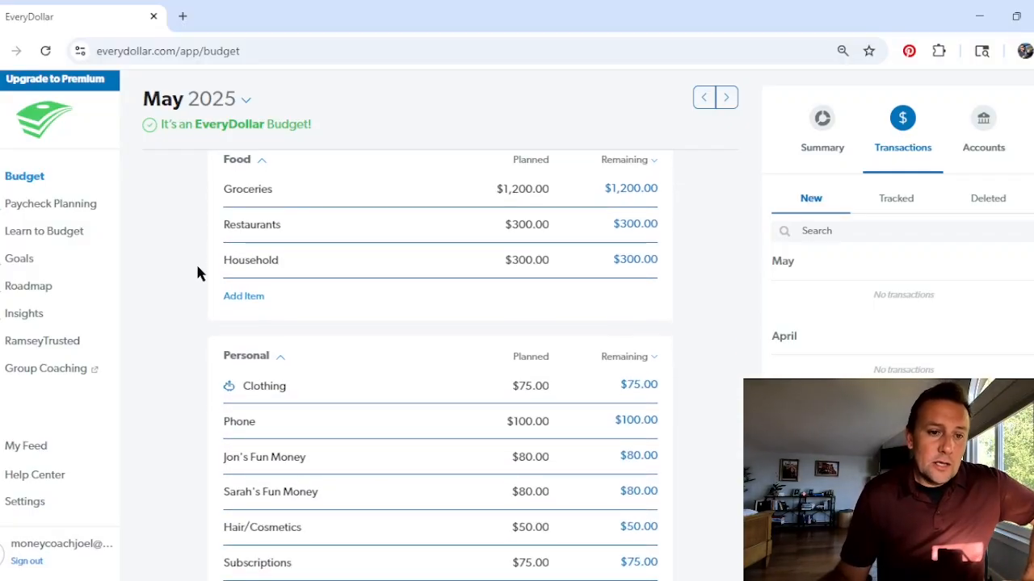
scroll(198, 269, "up", 2)
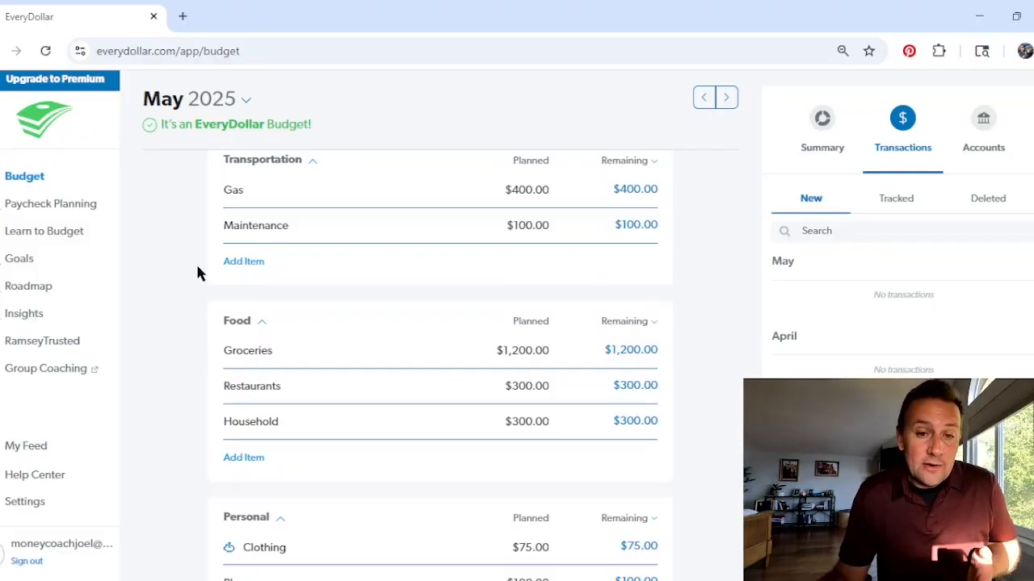
scroll(198, 269, "down", 2)
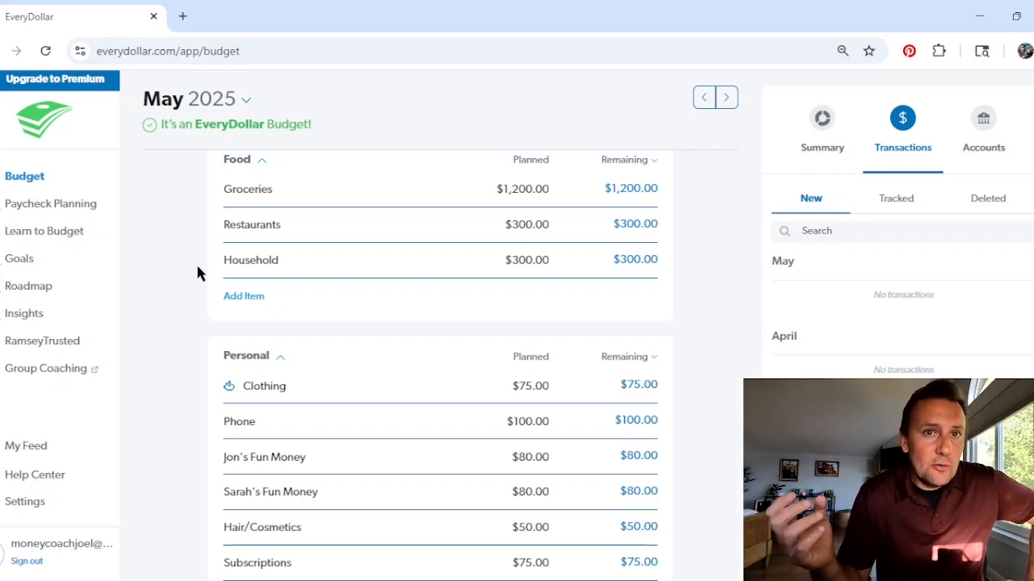
scroll(190, 269, "up", 2)
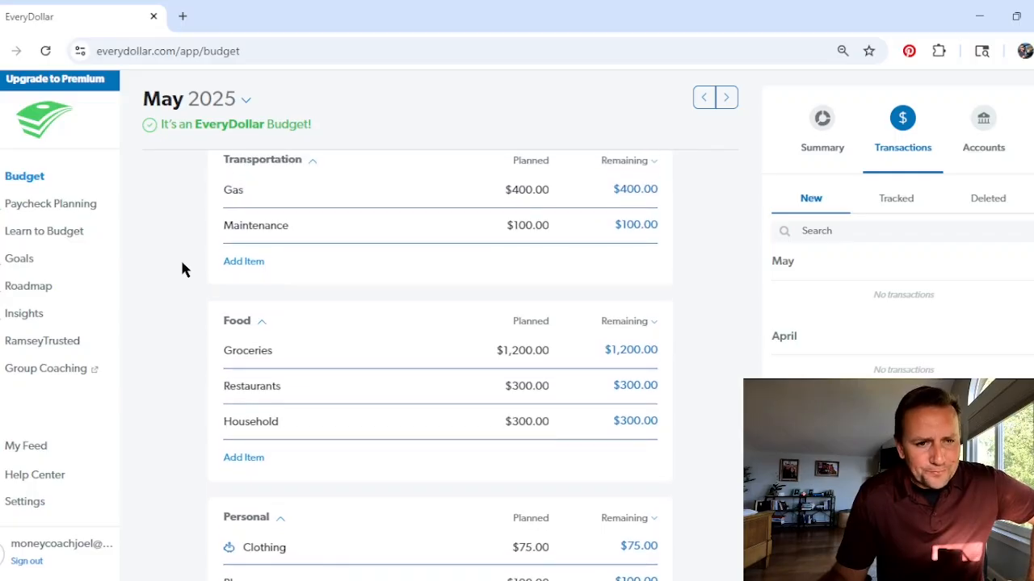
scroll(184, 268, "up", 3)
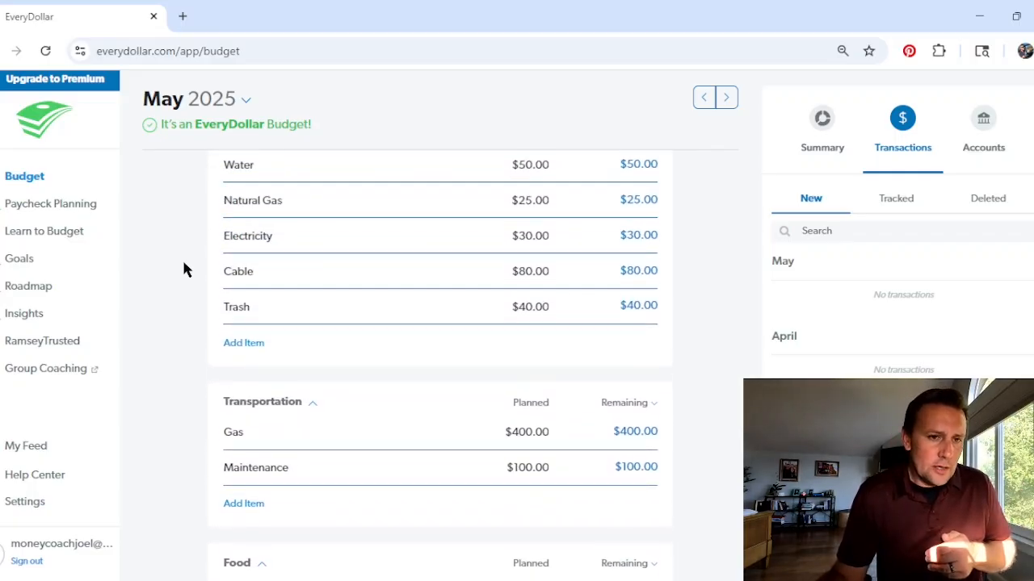
scroll(184, 268, "up", 3)
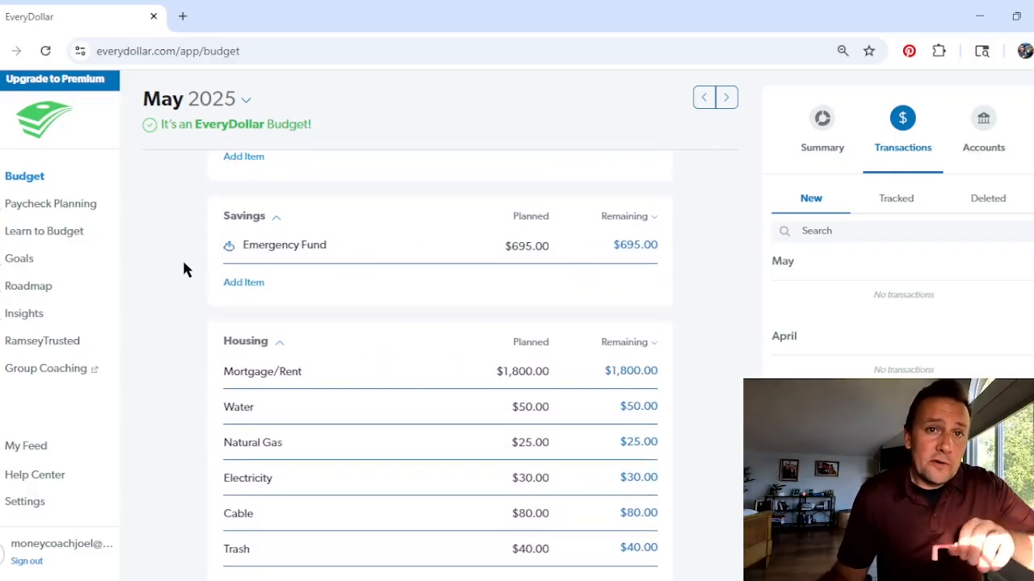
Go over the planned amounts again from Income and Giving down through Housing, Transportation, Food and Personal.
scroll(184, 269, "down", 2)
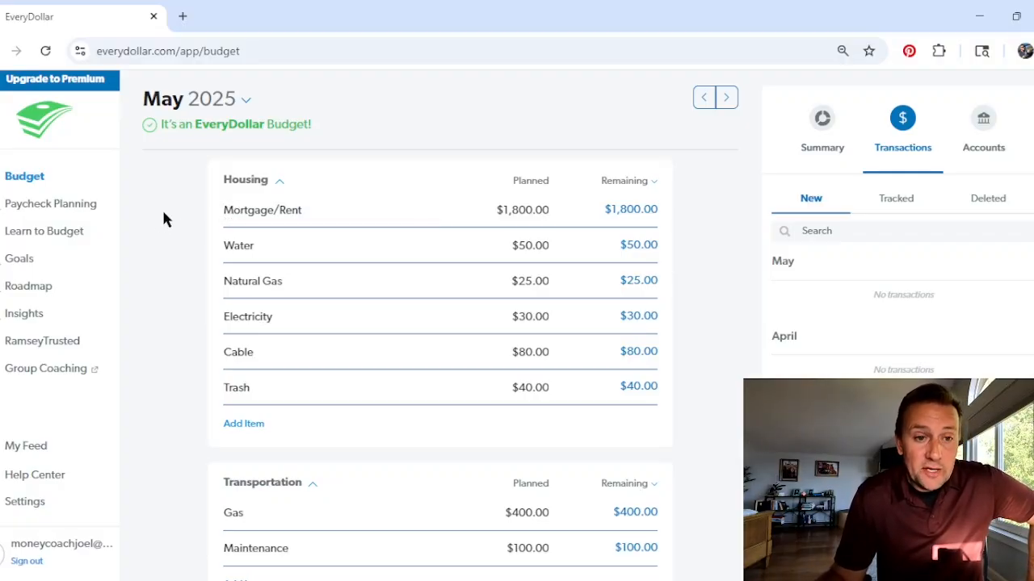
scroll(163, 219, "down", 1)
scroll(163, 218, "up", 1)
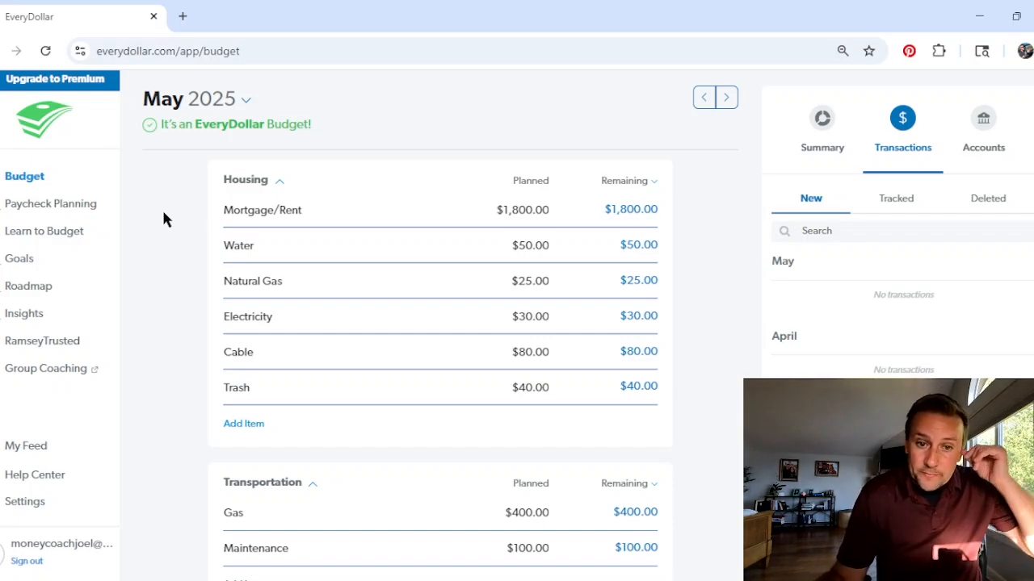
scroll(163, 218, "up", 7)
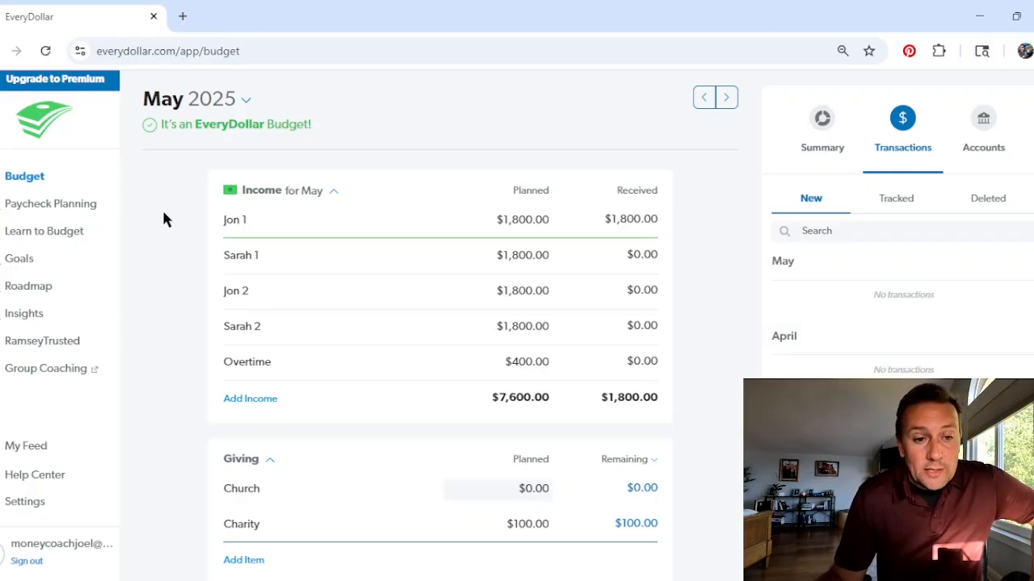
scroll(163, 214, "down", 8)
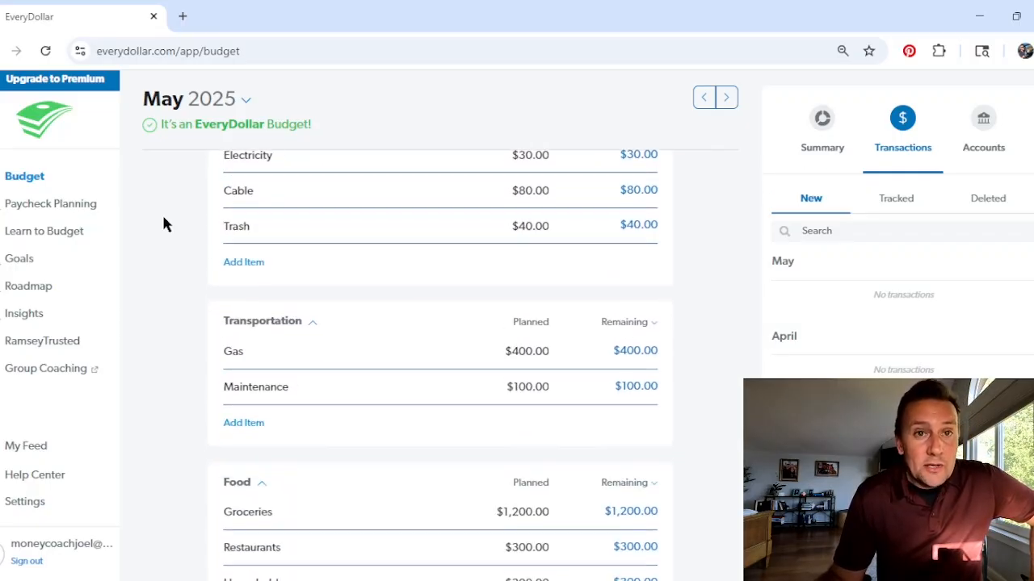
scroll(164, 225, "down", 4)
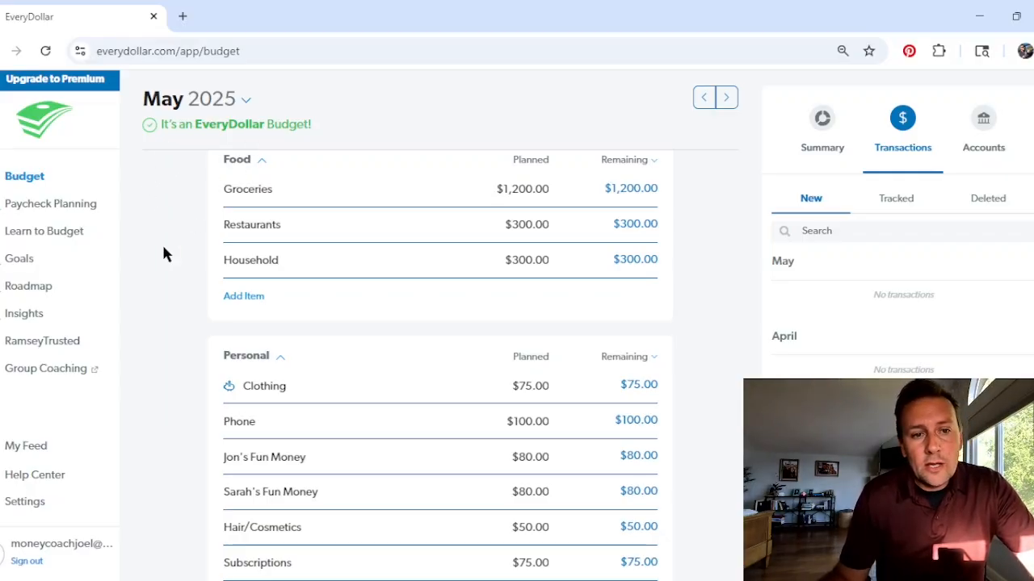
scroll(177, 241, "down", 1)
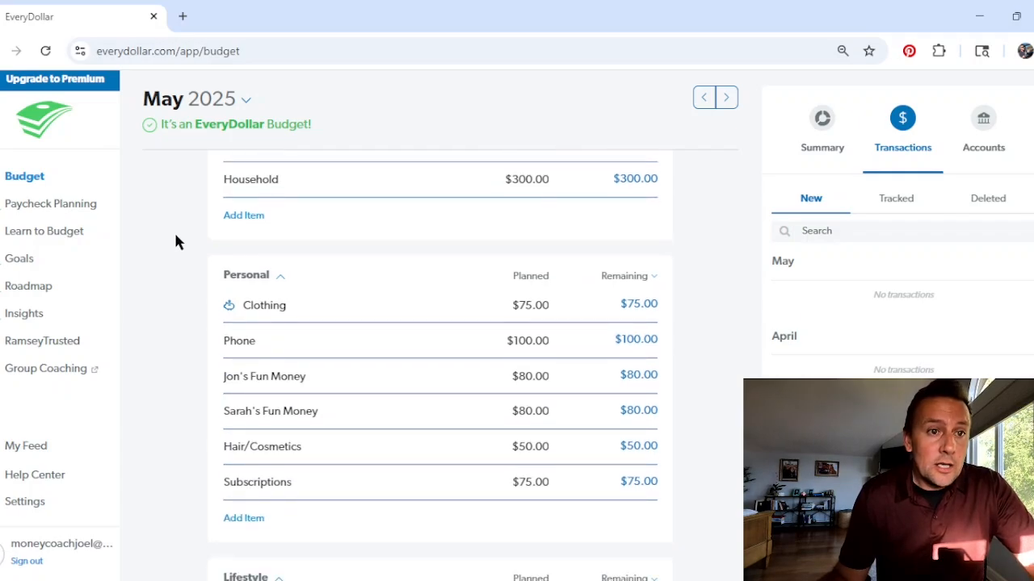
scroll(176, 240, "up", 3)
scroll(176, 241, "up", 4)
scroll(176, 241, "down", 4)
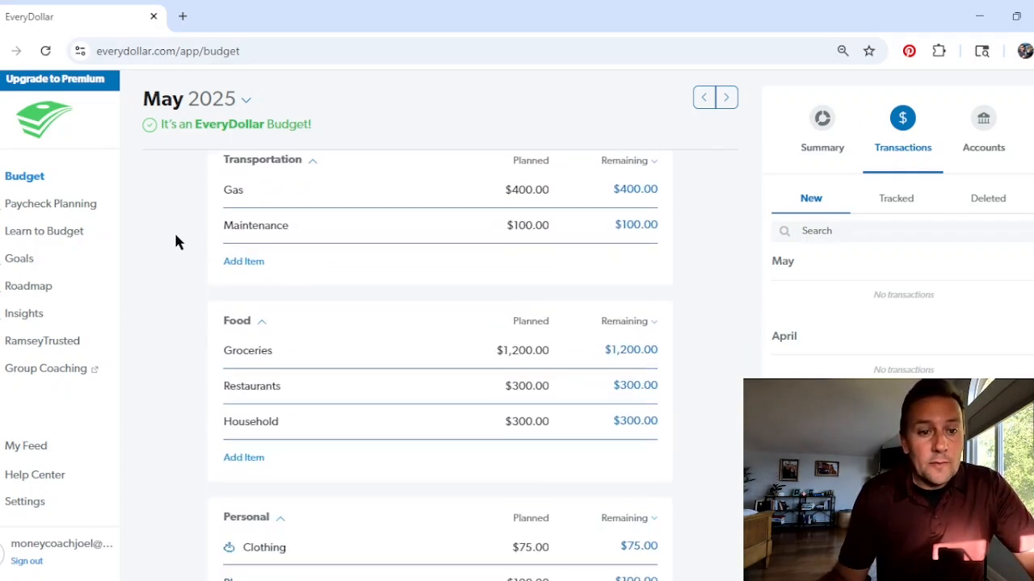
scroll(176, 241, "down", 2)
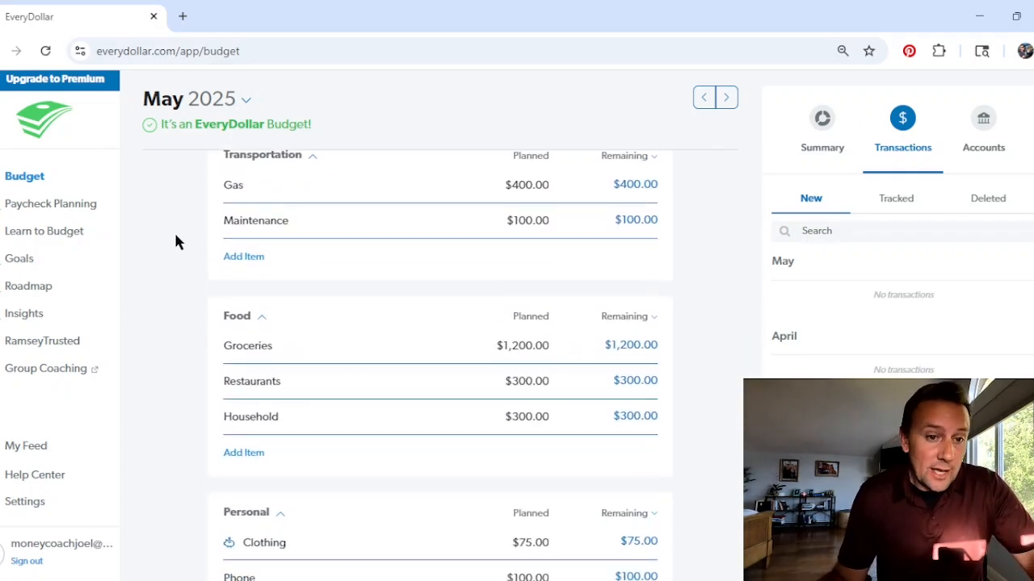
scroll(176, 241, "up", 6)
scroll(175, 243, "up", 3)
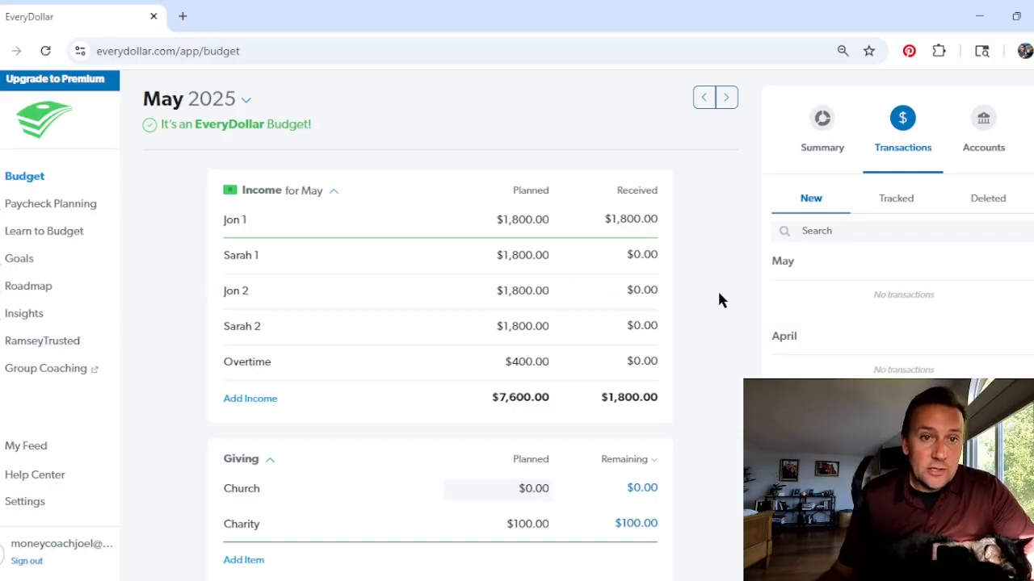
scroll(719, 300, "down", 2)
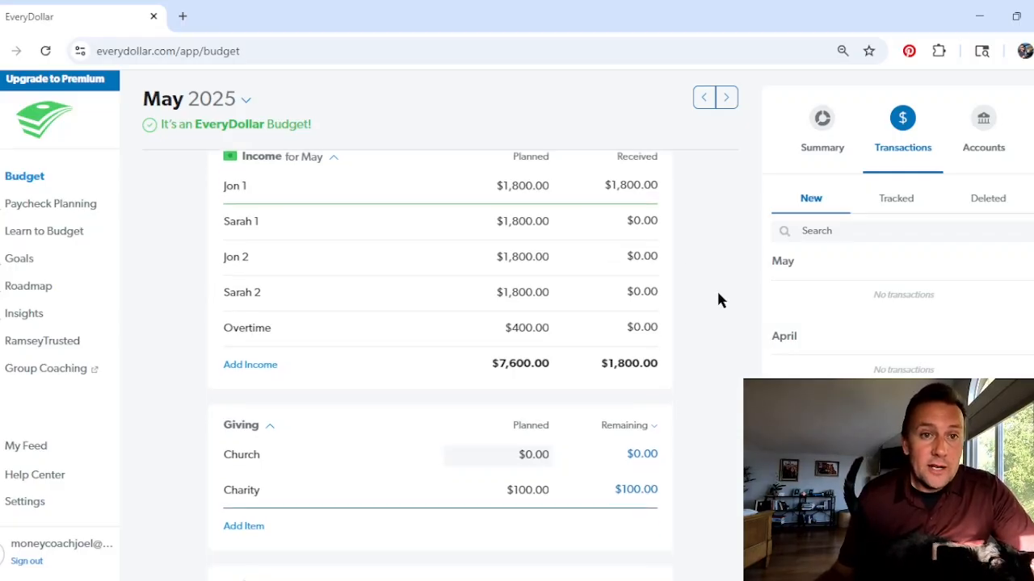
scroll(719, 300, "up", 2)
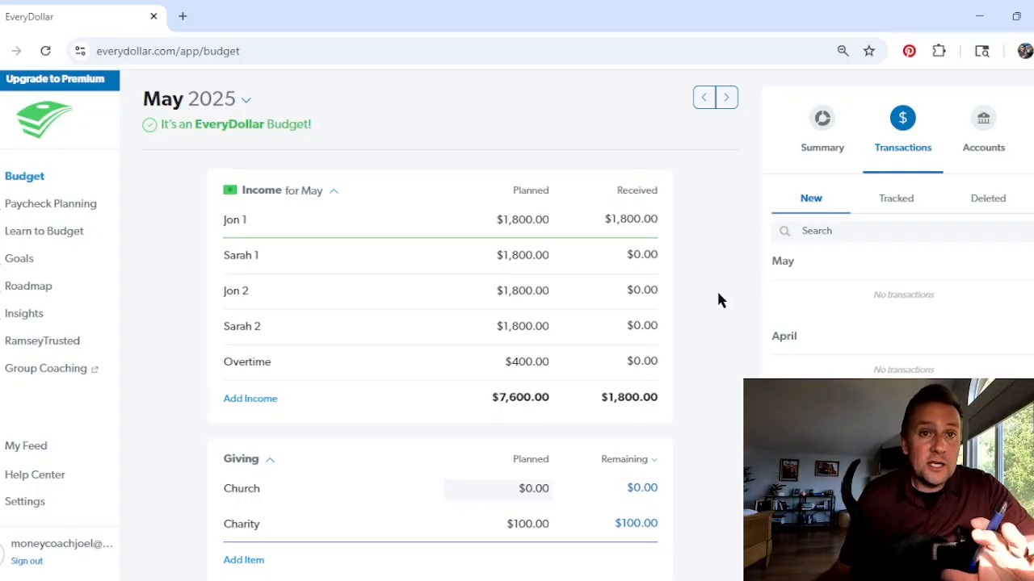
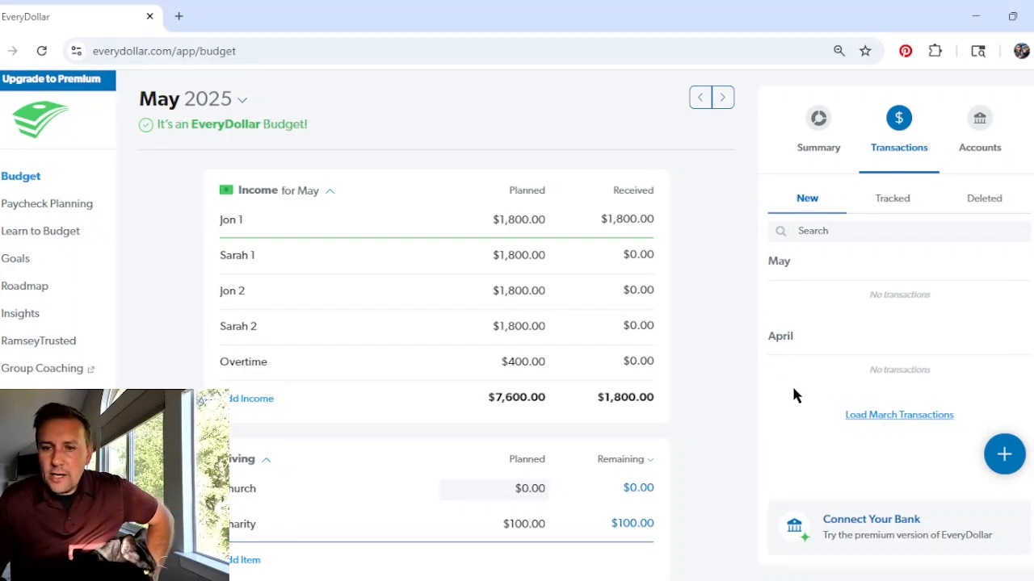
Track a $125.00 expense at Walmart against the Groceries budget item.
left_click(1013, 454)
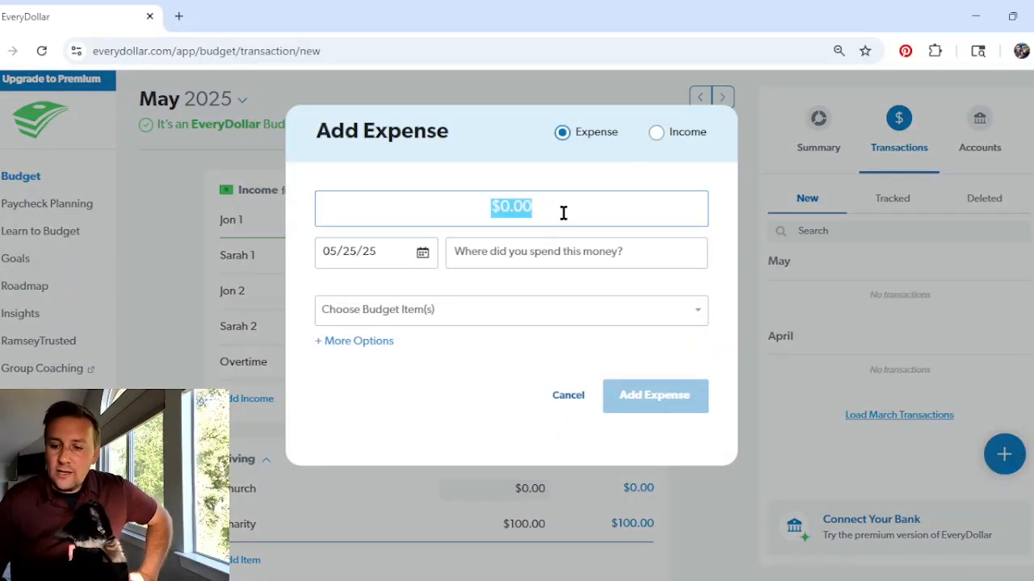
type("125.00")
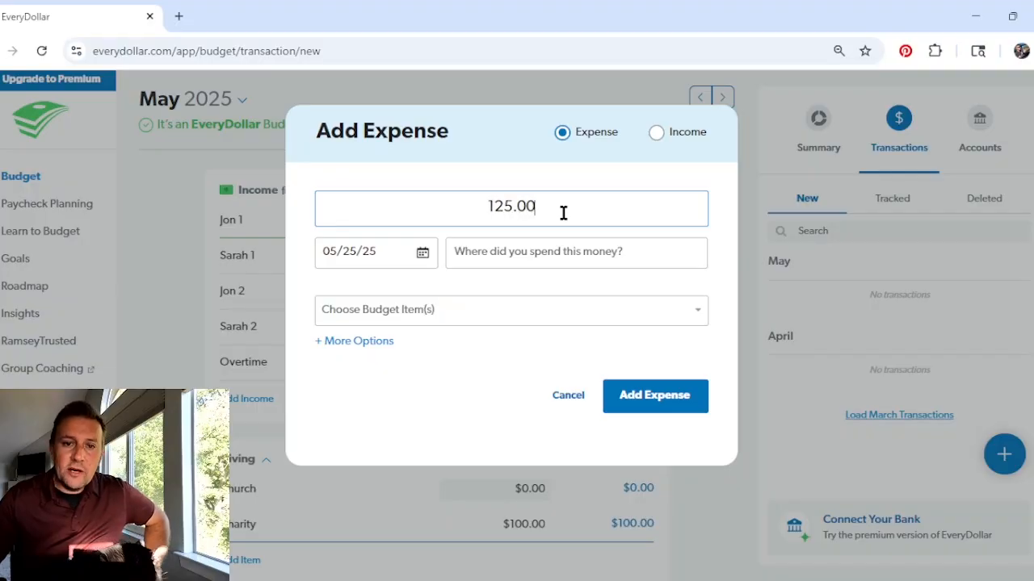
left_click(512, 251)
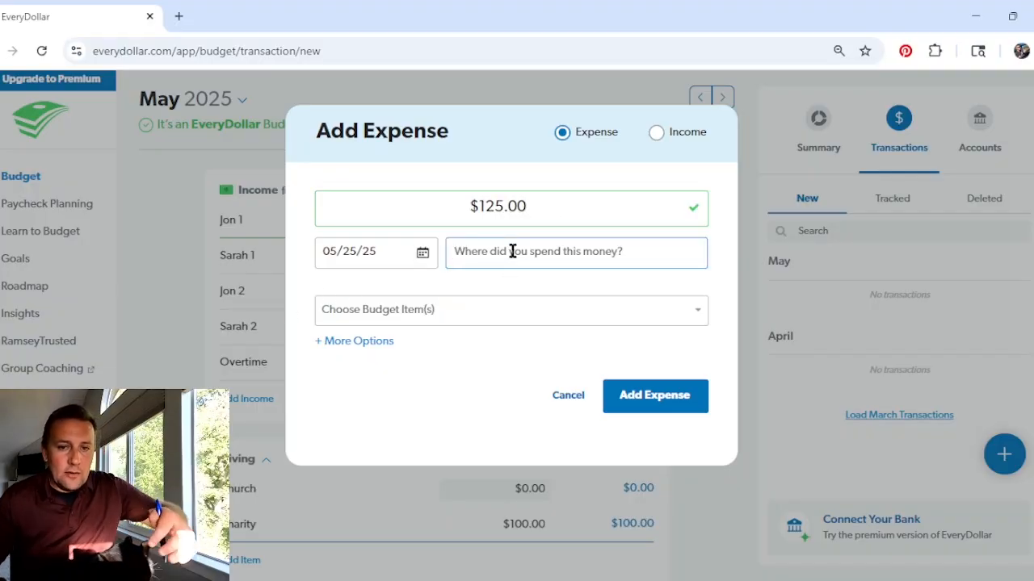
type("Walmart")
left_click(367, 321)
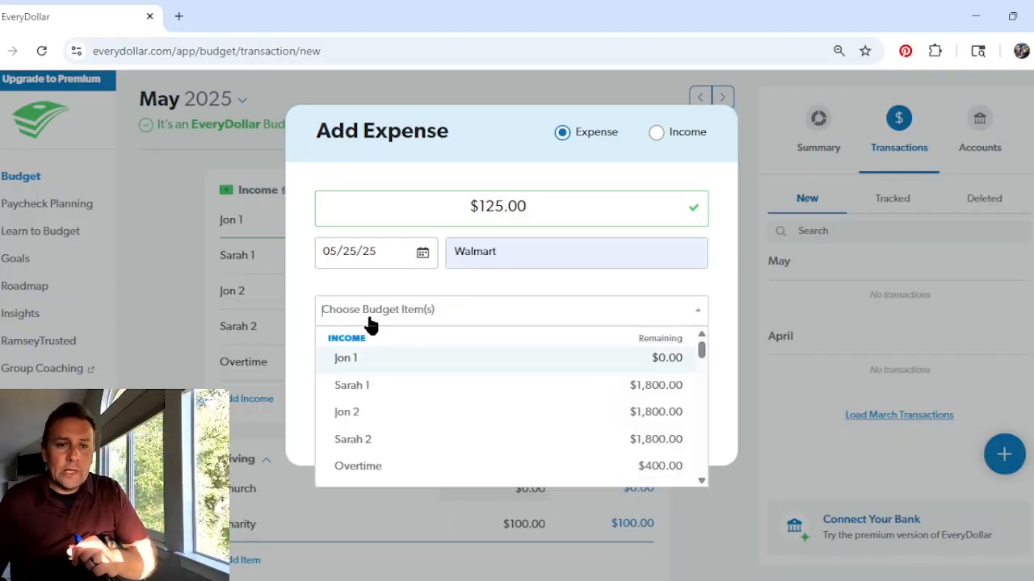
scroll(482, 378, "down", 3)
scroll(482, 378, "down", 4)
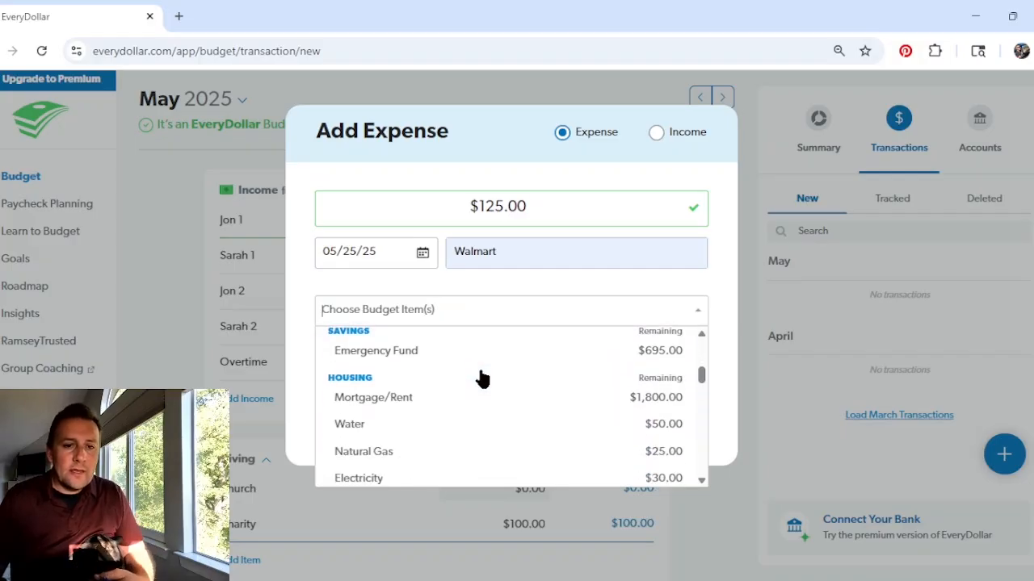
scroll(482, 378, "down", 2)
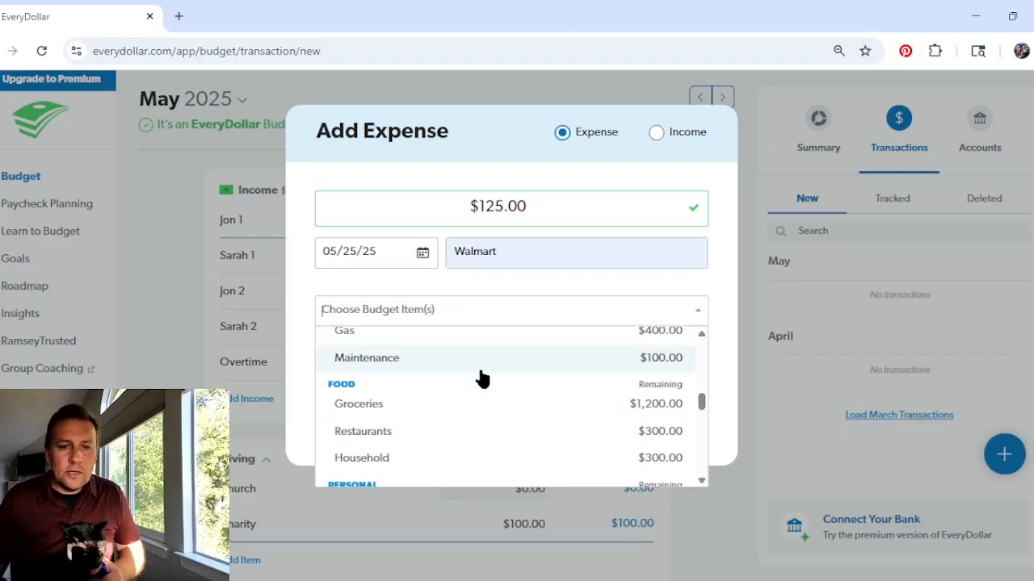
left_click(371, 415)
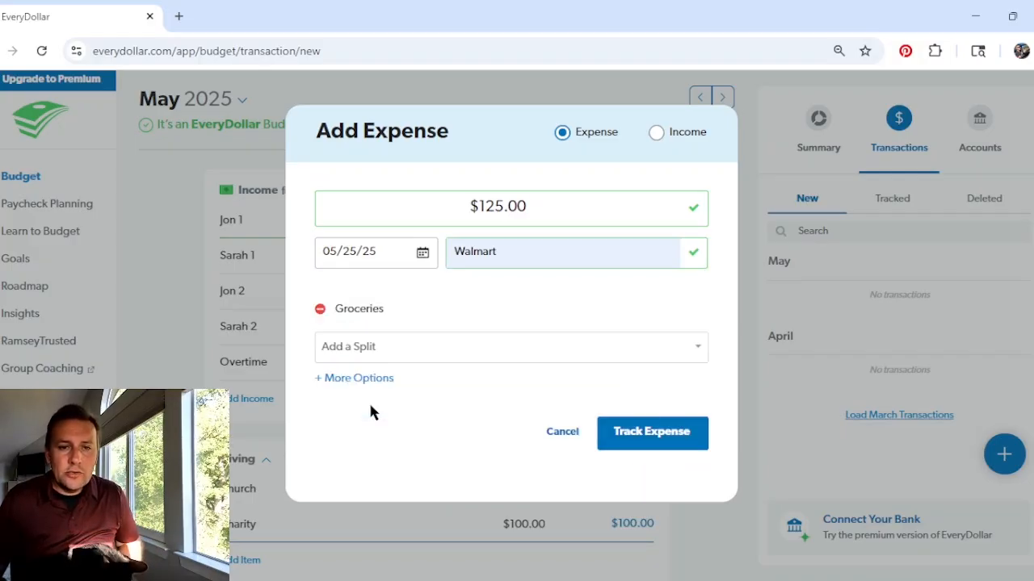
left_click(626, 436)
Find Groceries in the Food group and switch the budget's amount column from Remaining to Spent.
scroll(721, 304, "down", 2)
scroll(722, 304, "down", 2)
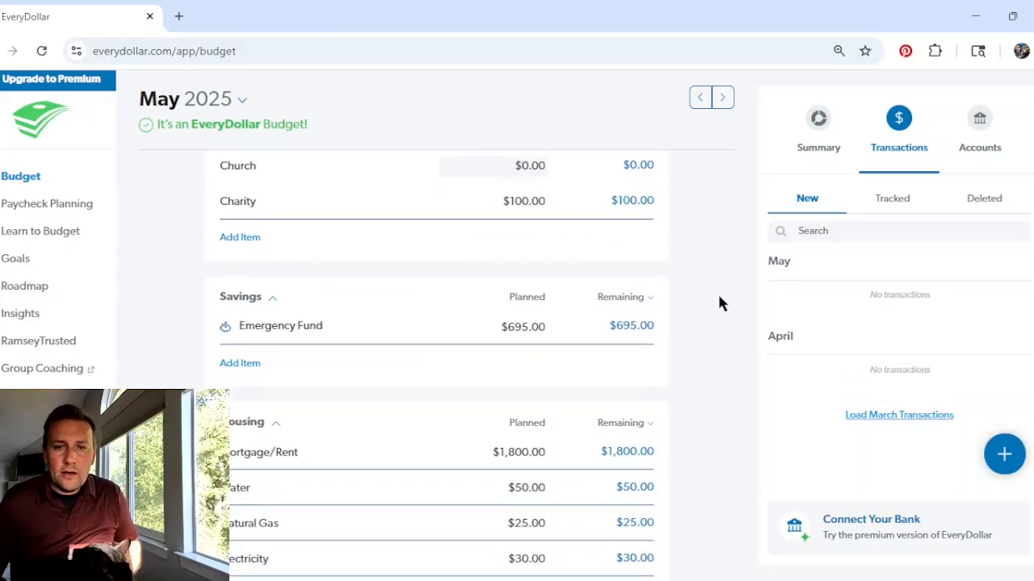
scroll(720, 303, "down", 3)
scroll(717, 302, "down", 5)
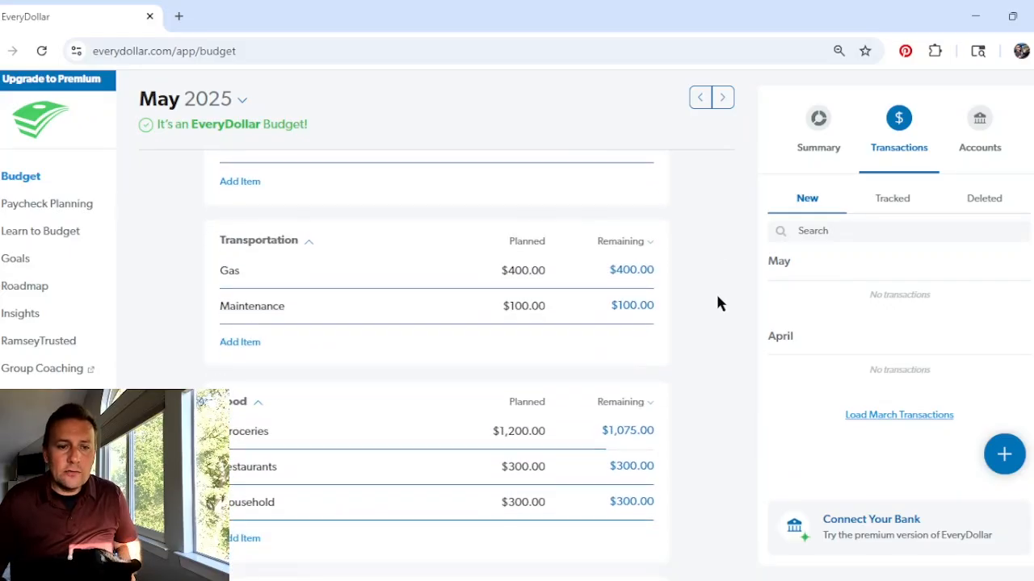
scroll(706, 315, "up", 1)
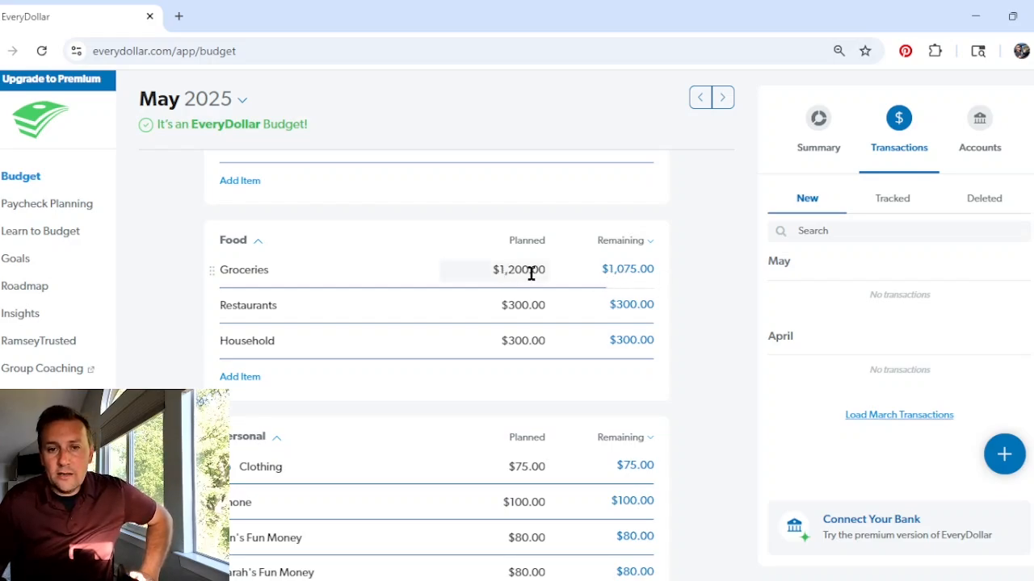
left_click(640, 245)
left_click(607, 282)
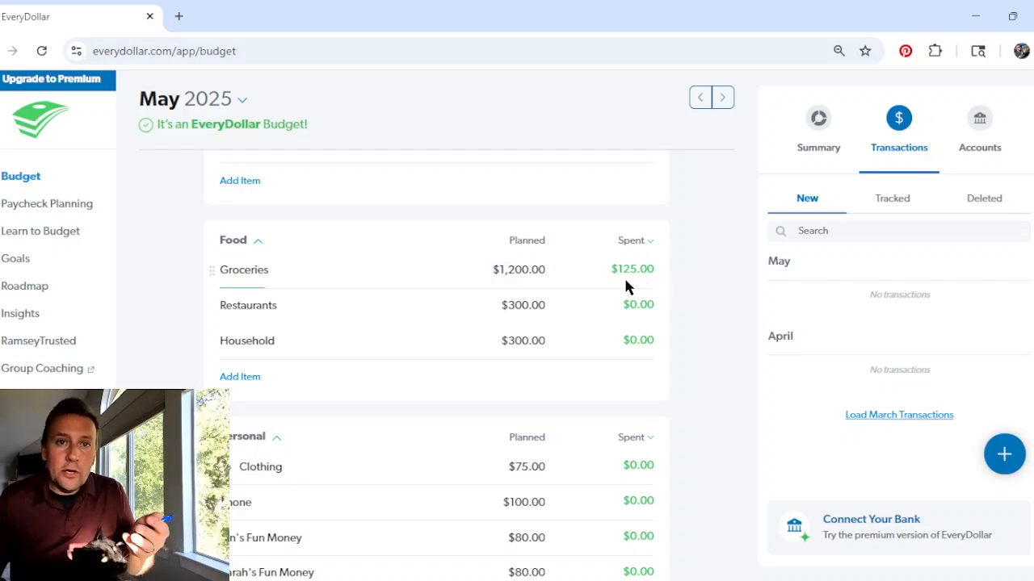
Examine the planned and spent amounts in the Housing, Savings, Giving and Income groups.
scroll(616, 279, "up", 3)
scroll(609, 289, "up", 4)
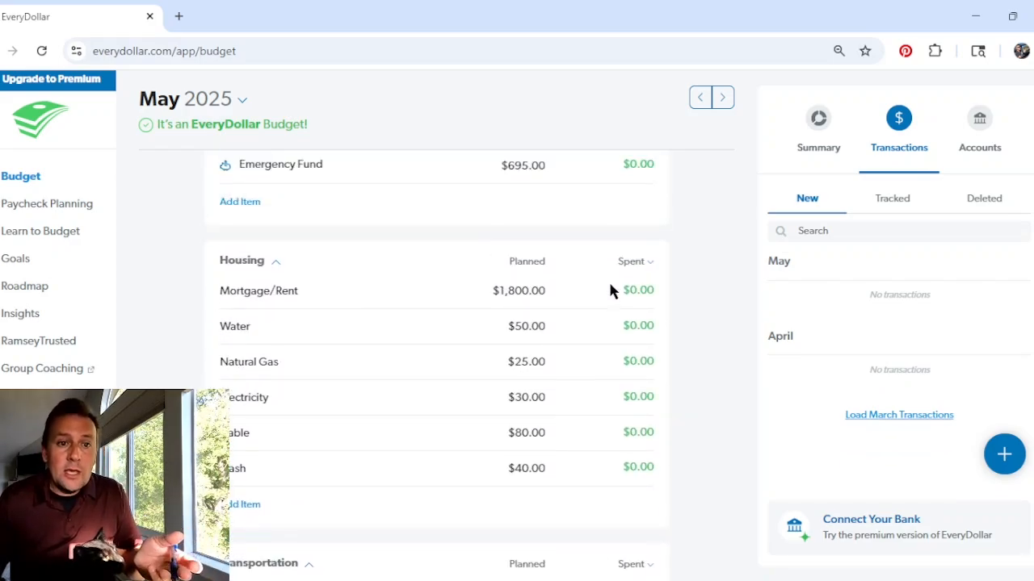
scroll(528, 280, "up", 1)
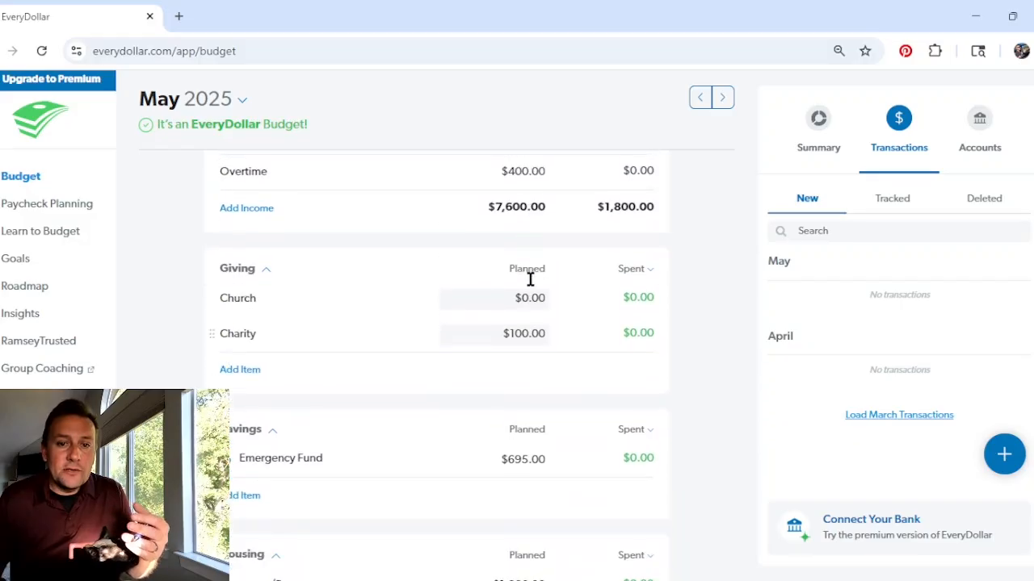
scroll(521, 288, "down", 3)
scroll(520, 296, "up", 5)
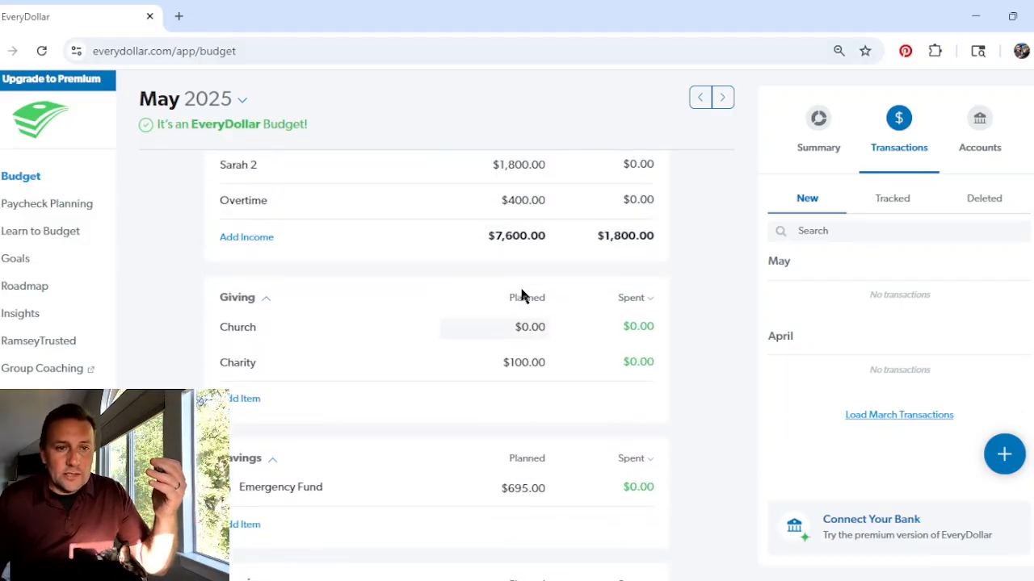
scroll(521, 296, "down", 4)
scroll(521, 289, "down", 1)
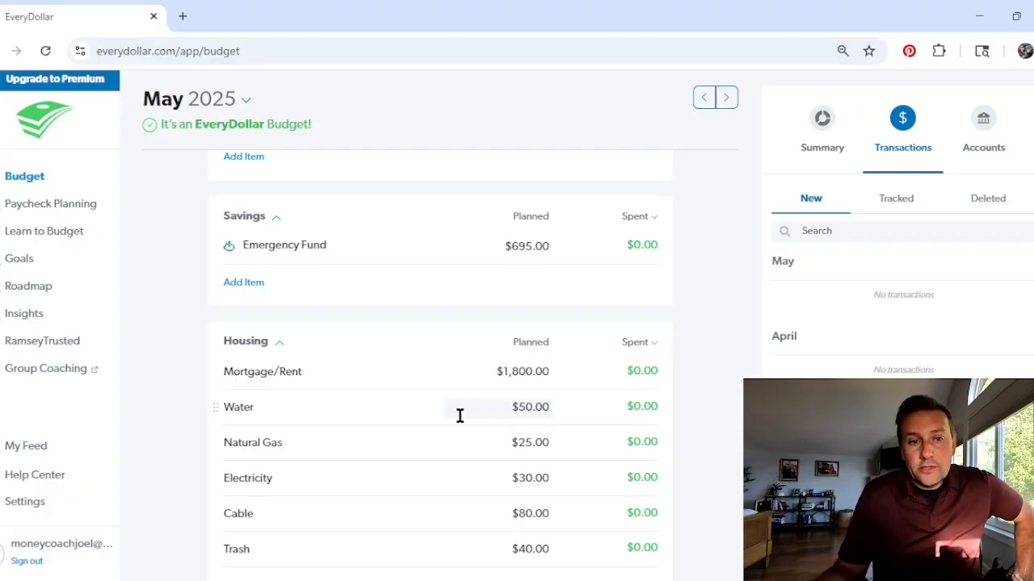
scroll(686, 334, "up", 2)
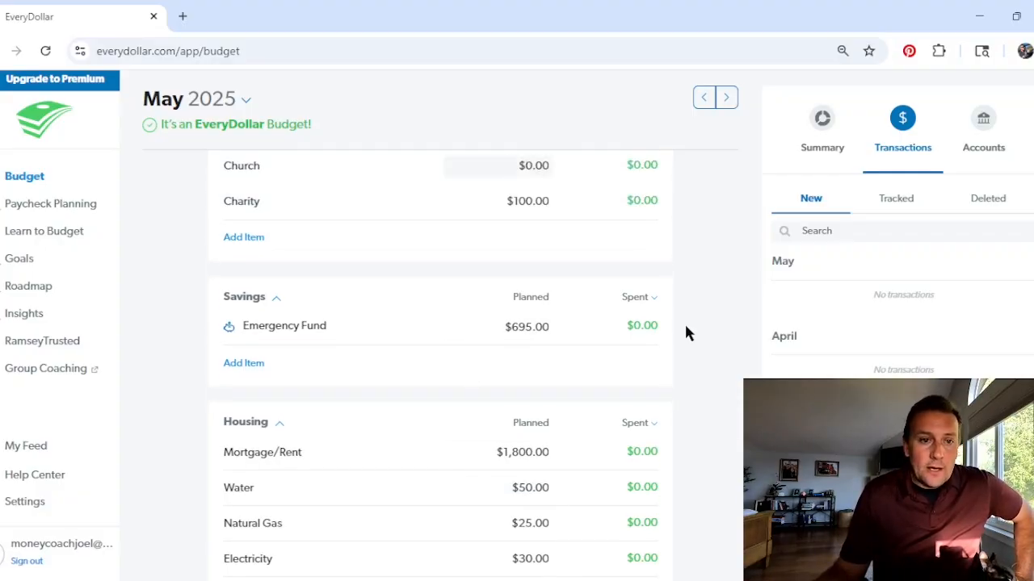
scroll(687, 334, "down", 1)
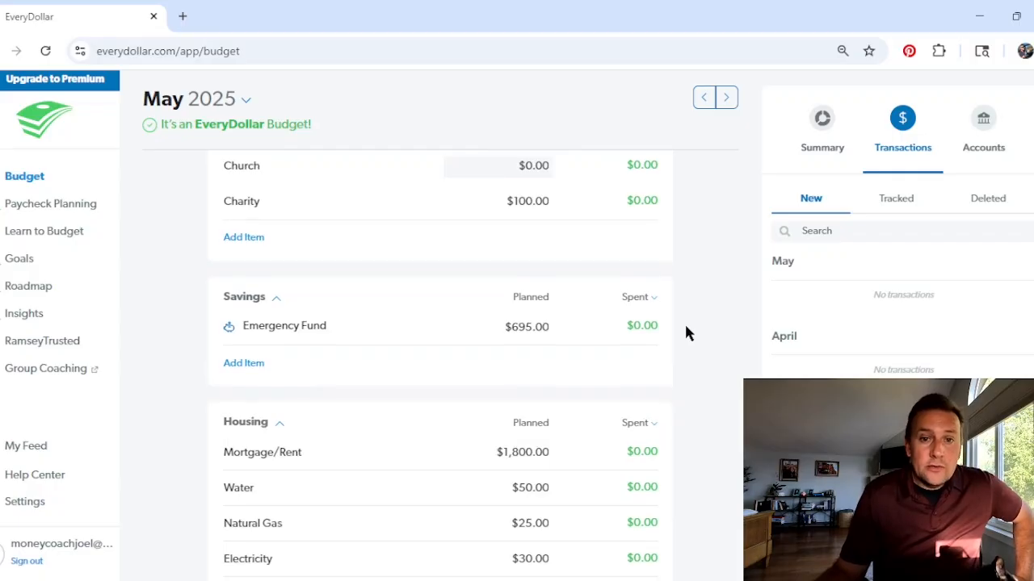
Add an item named Vacation Summer 2026 to the Savings group.
left_click(233, 365)
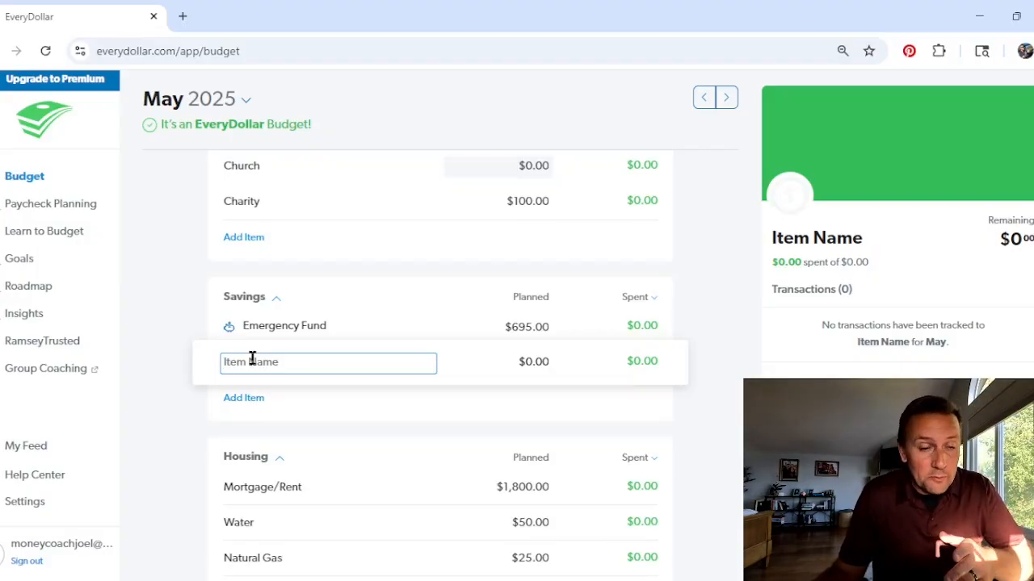
type("V")
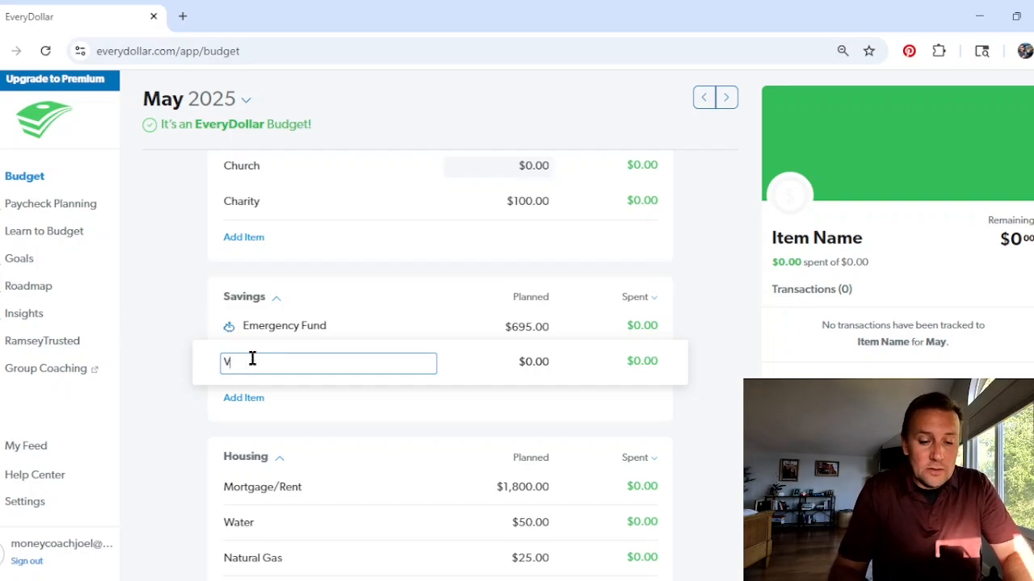
type("acation")
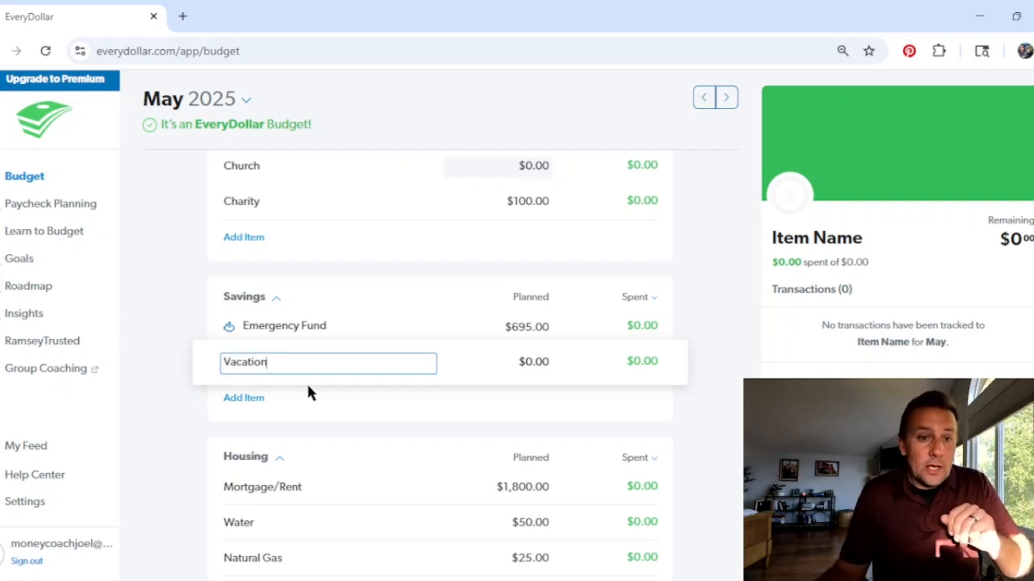
type(" SUm")
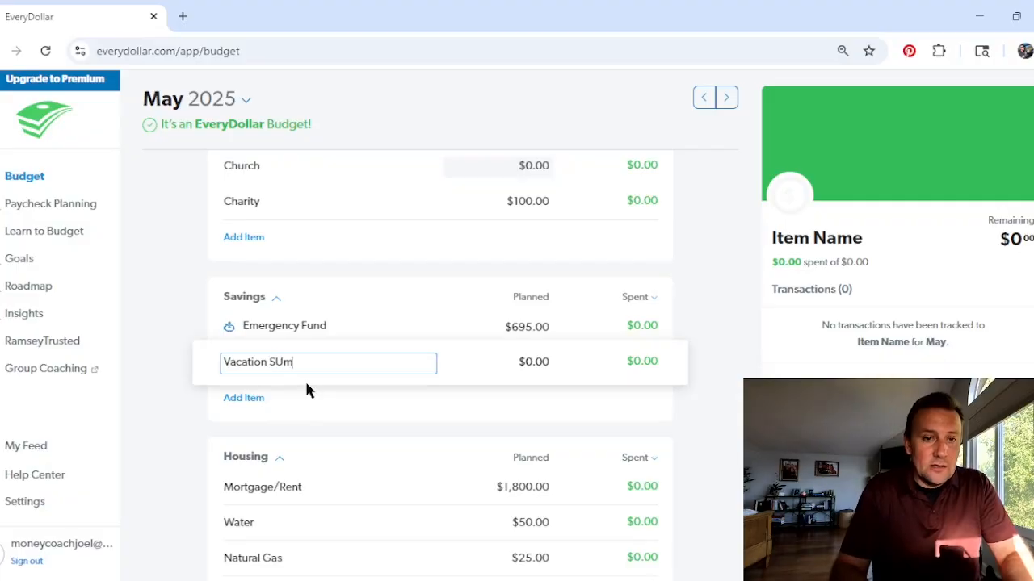
type("mer")
key("BackSpace")
key("BackSpace")
key("BackSpace")
key("BackSpace")
key("BackSpace")
type("ummer")
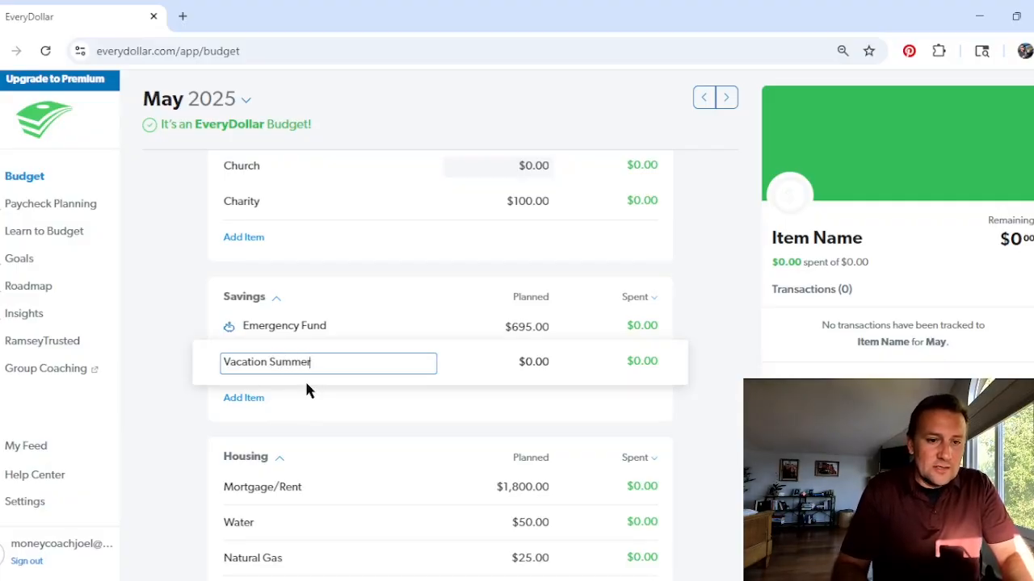
type(" 2026")
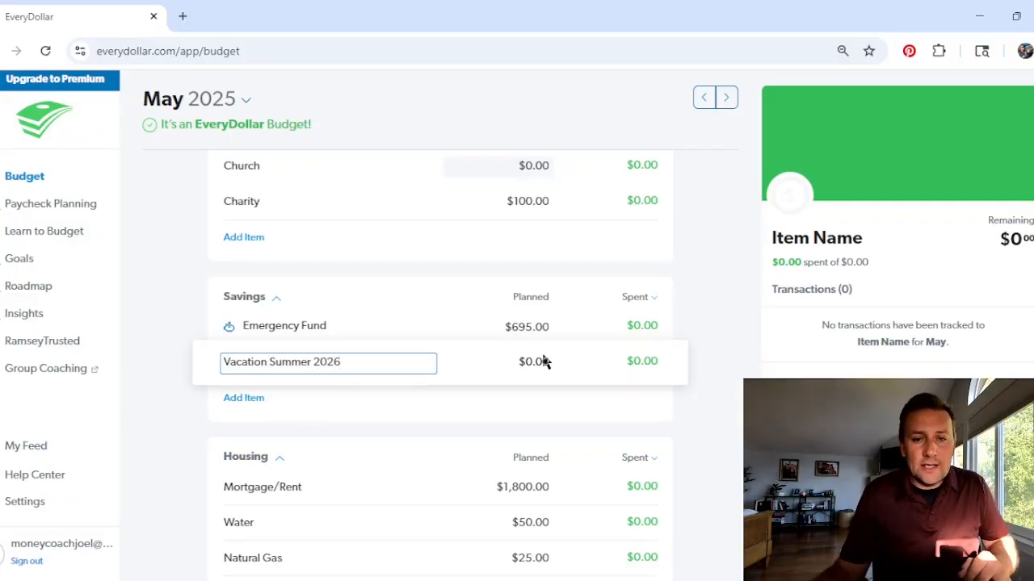
Set the planned amount of Vacation Summer 2026 to $286.00 and open the item's details.
left_click(692, 366)
left_click(521, 362)
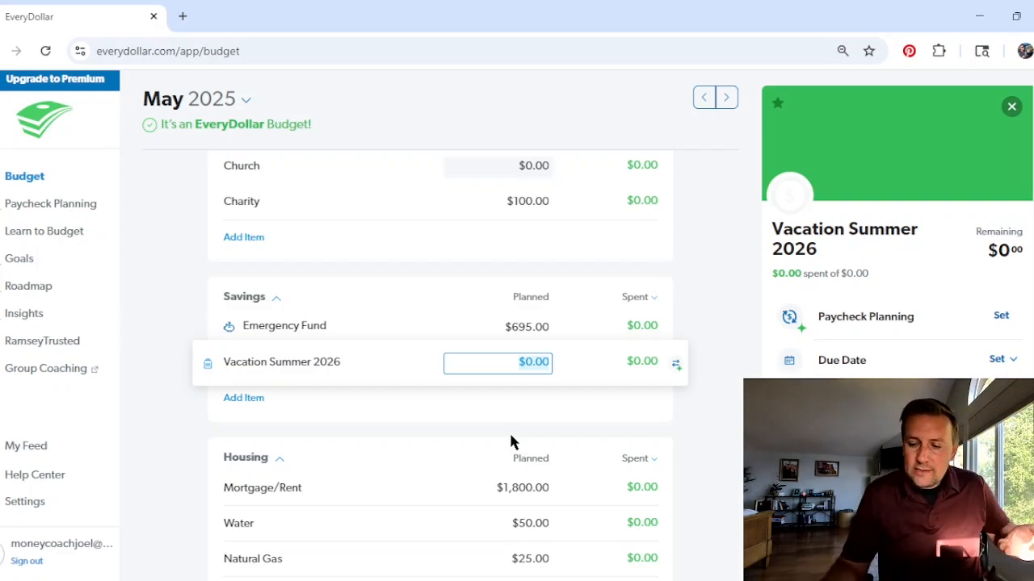
type("286.00")
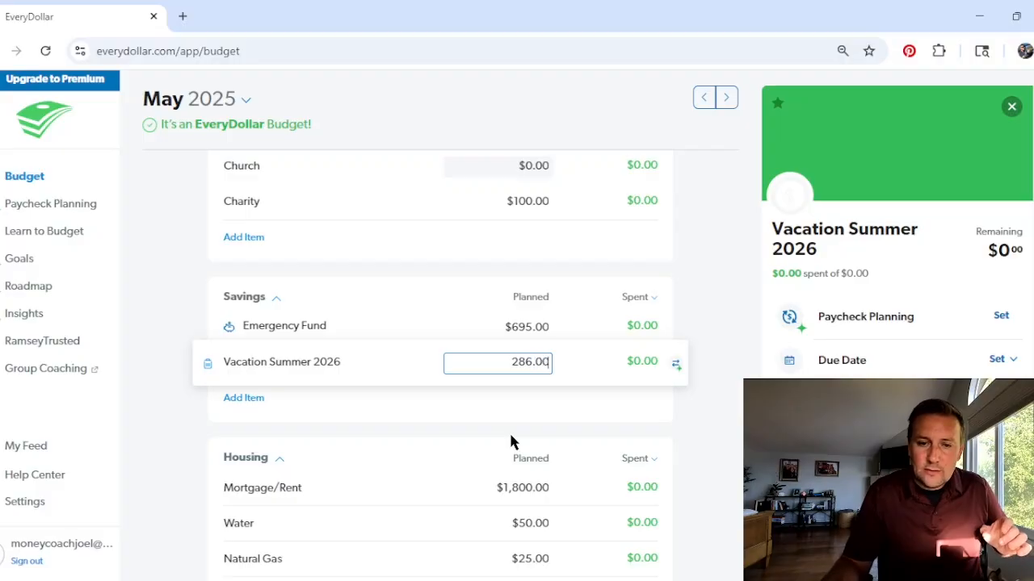
left_click(712, 375)
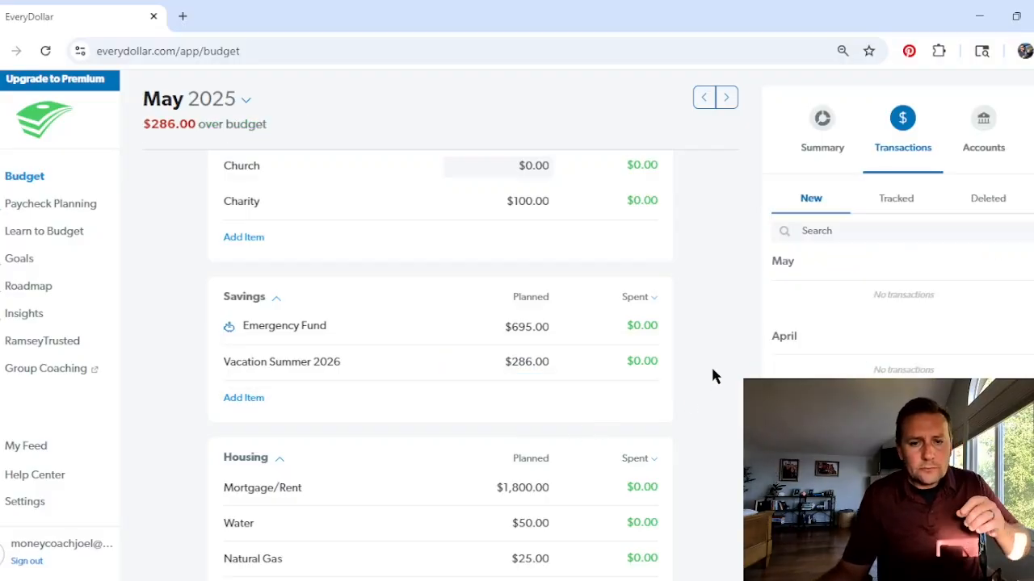
left_click(216, 365)
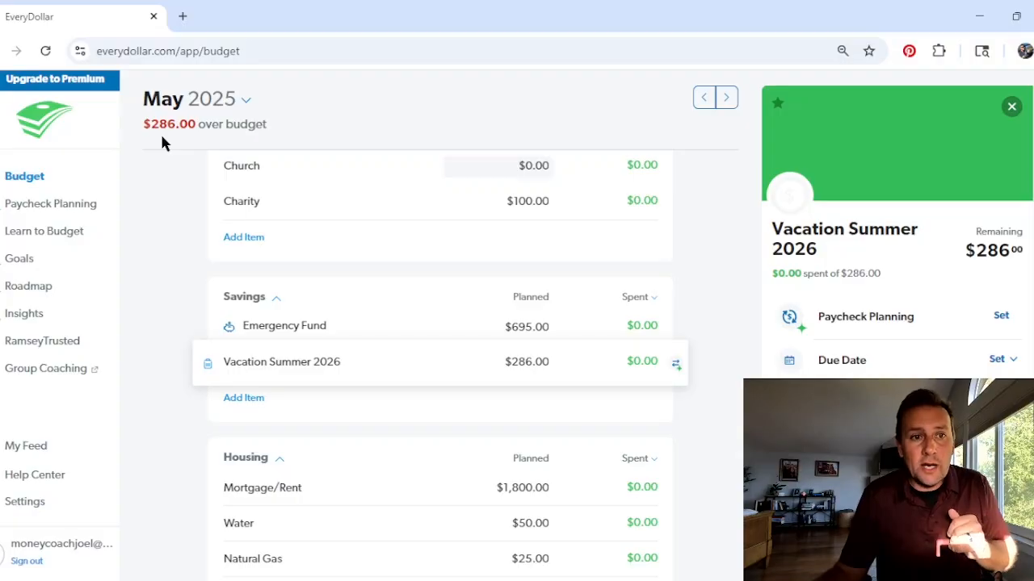
left_click(849, 274)
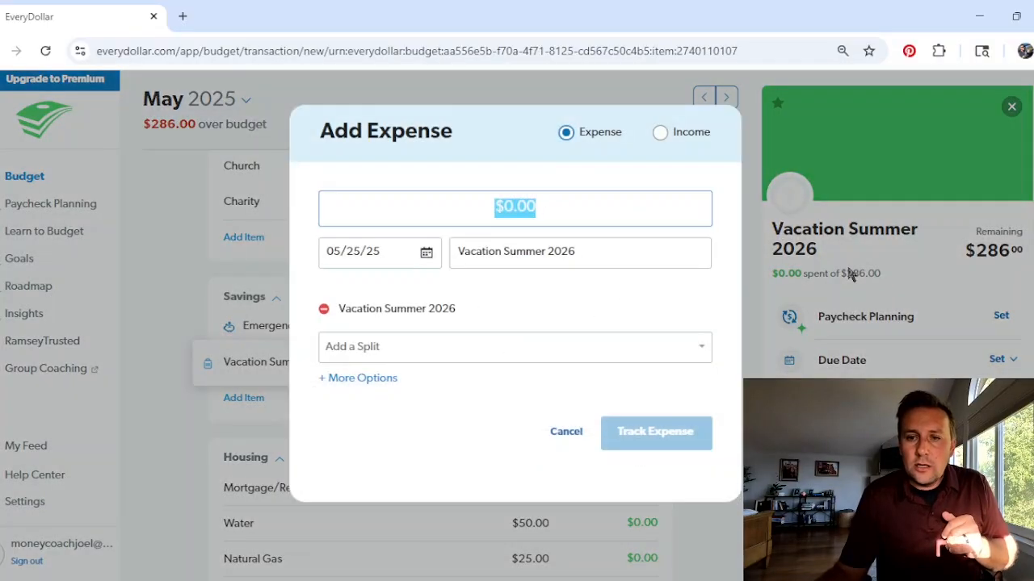
left_click(583, 434)
left_click(622, 433)
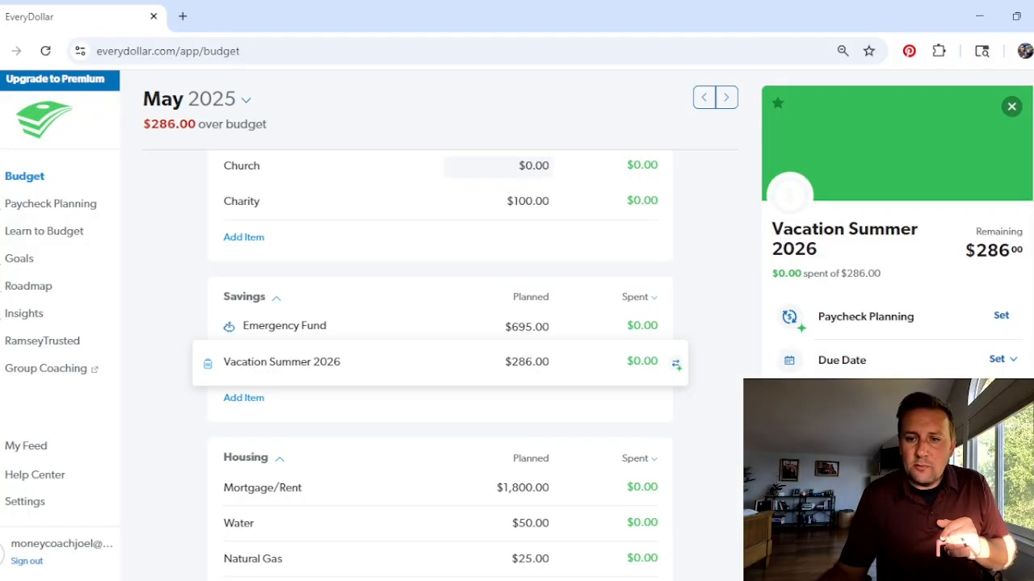
Make Vacation Summer 2026 a fund with a current balance and target amount of $0.00, and save it.
scroll(896, 233, "down", 2)
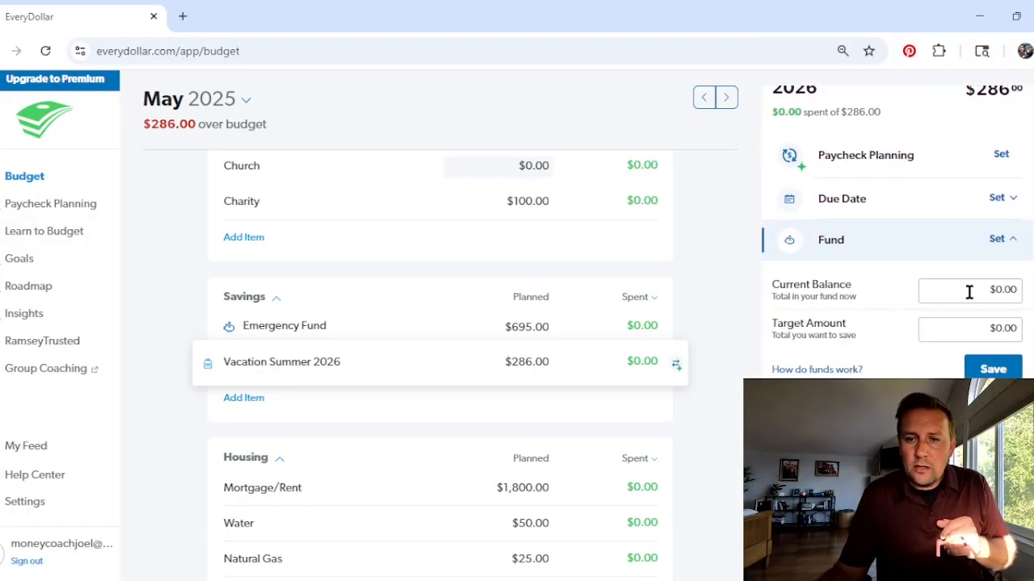
left_click(992, 367)
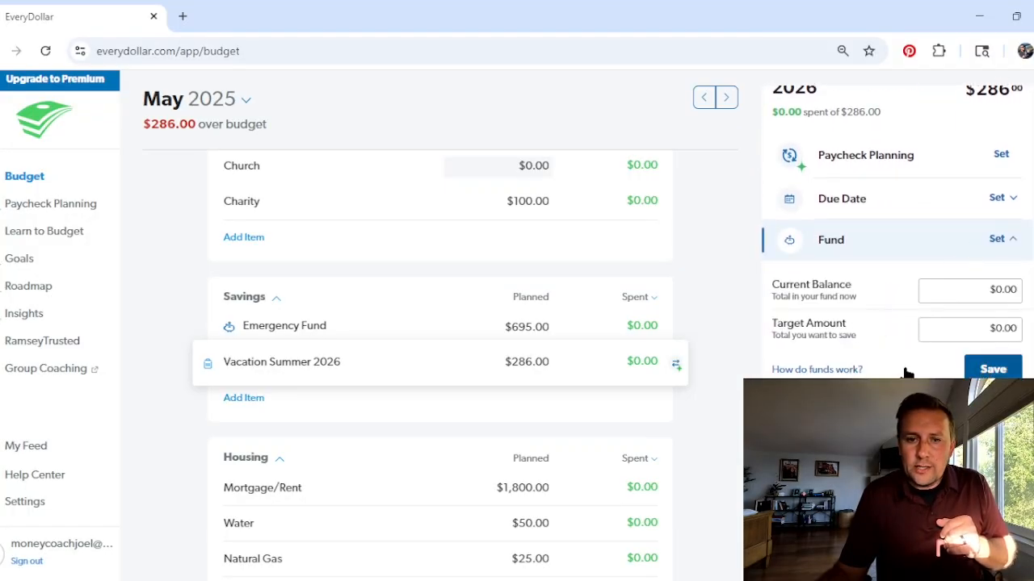
left_click(729, 304)
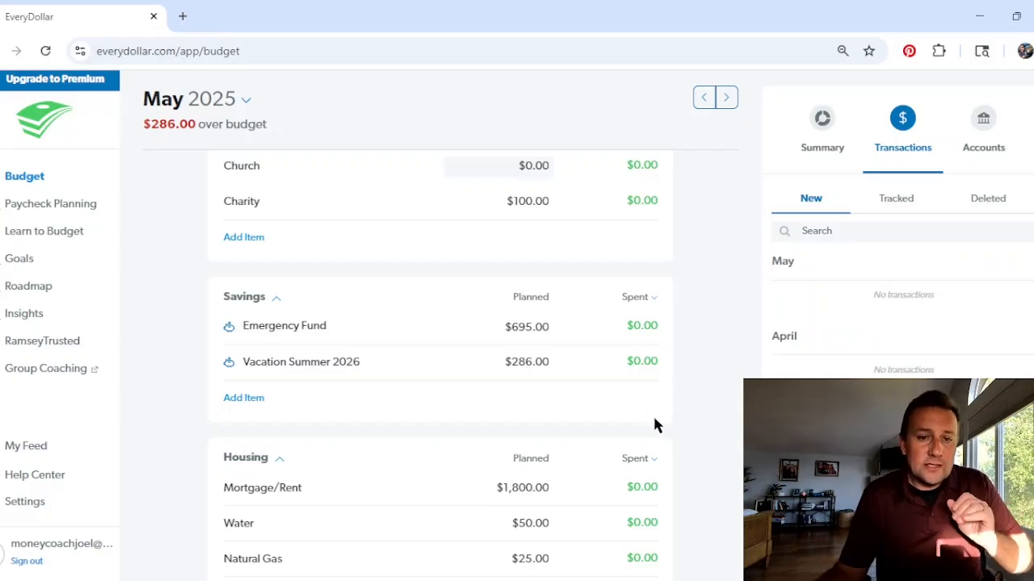
Switch the budget's amount column from Spent to Remaining and set the Emergency Fund's planned amount to $409.00.
left_click(640, 297)
left_click(622, 319)
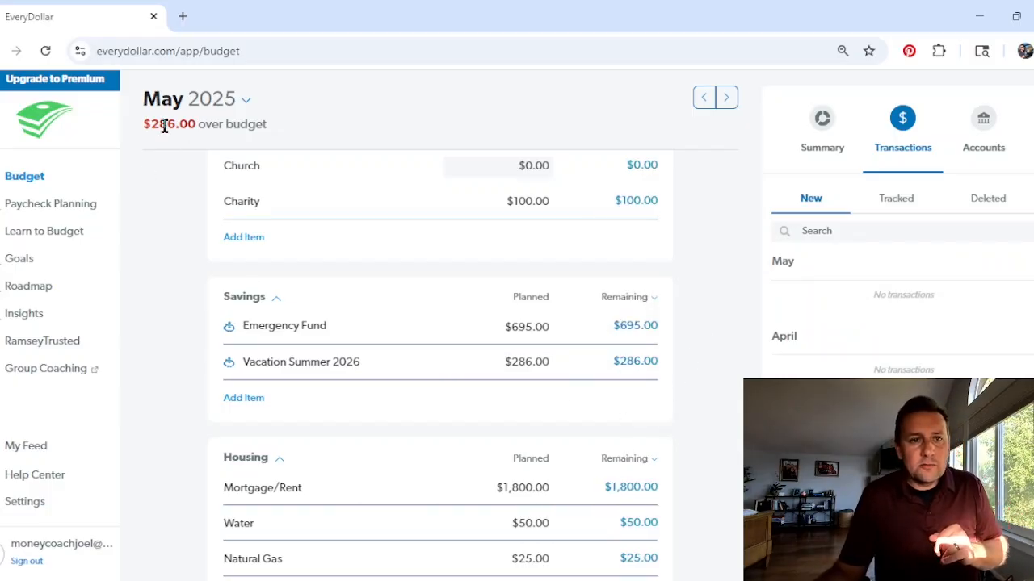
left_click(533, 331)
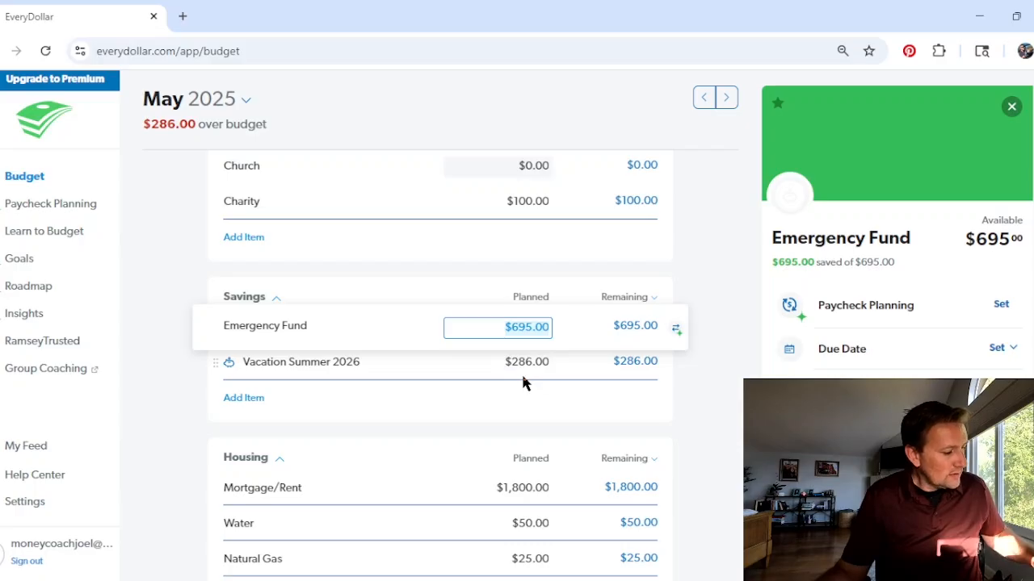
left_click(513, 323)
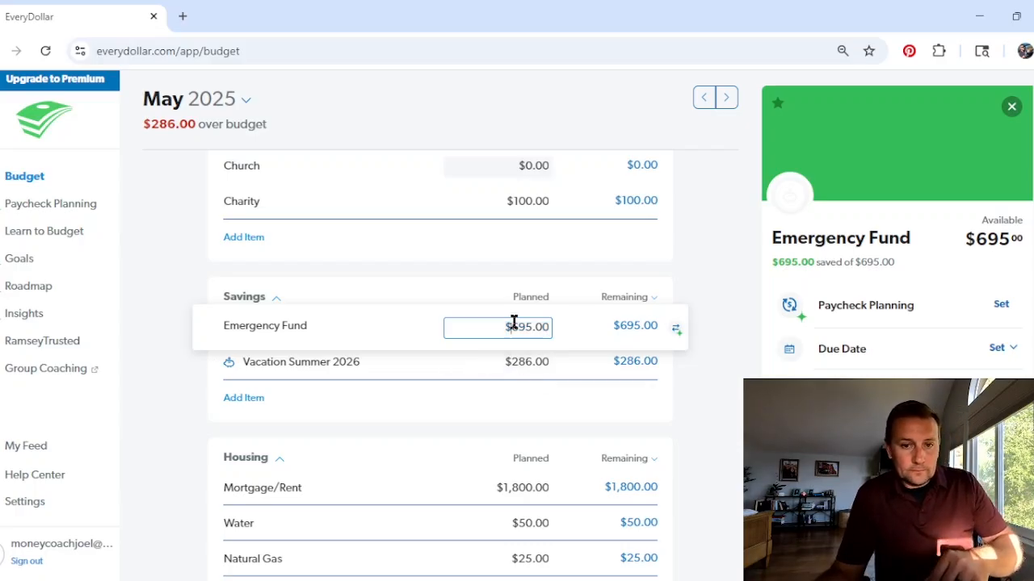
left_click_drag(514, 323, 555, 339)
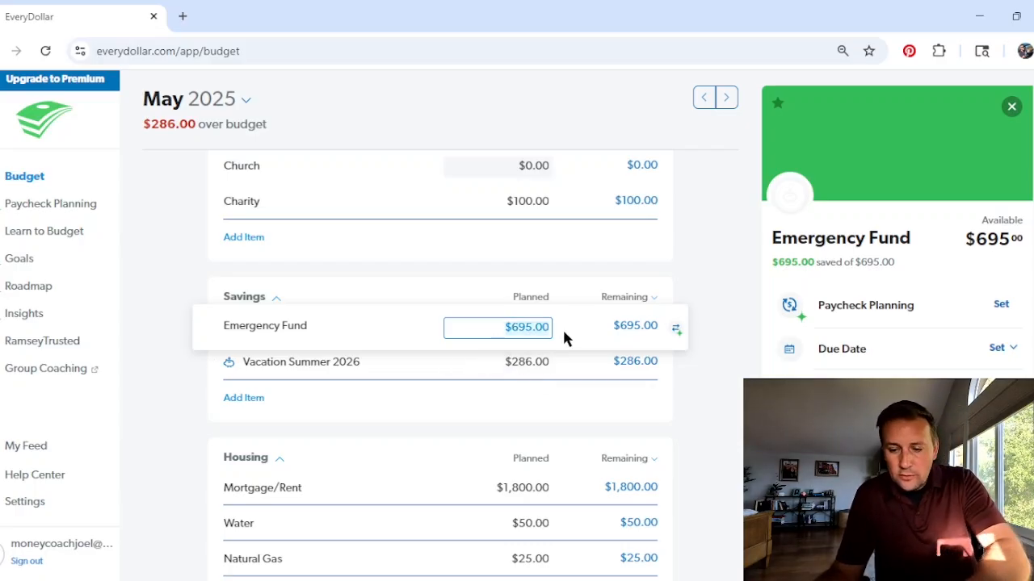
type("409")
left_click(718, 332)
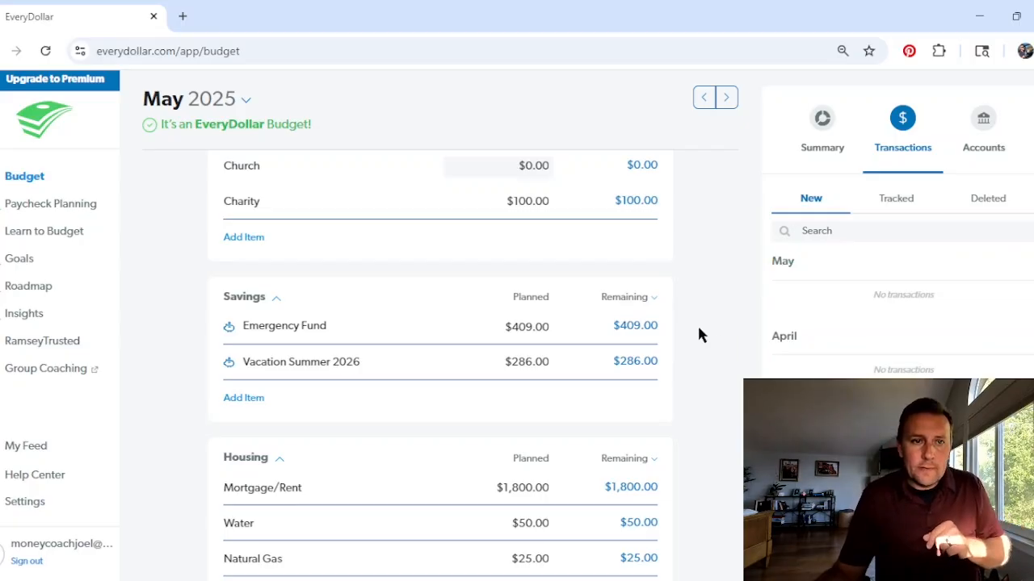